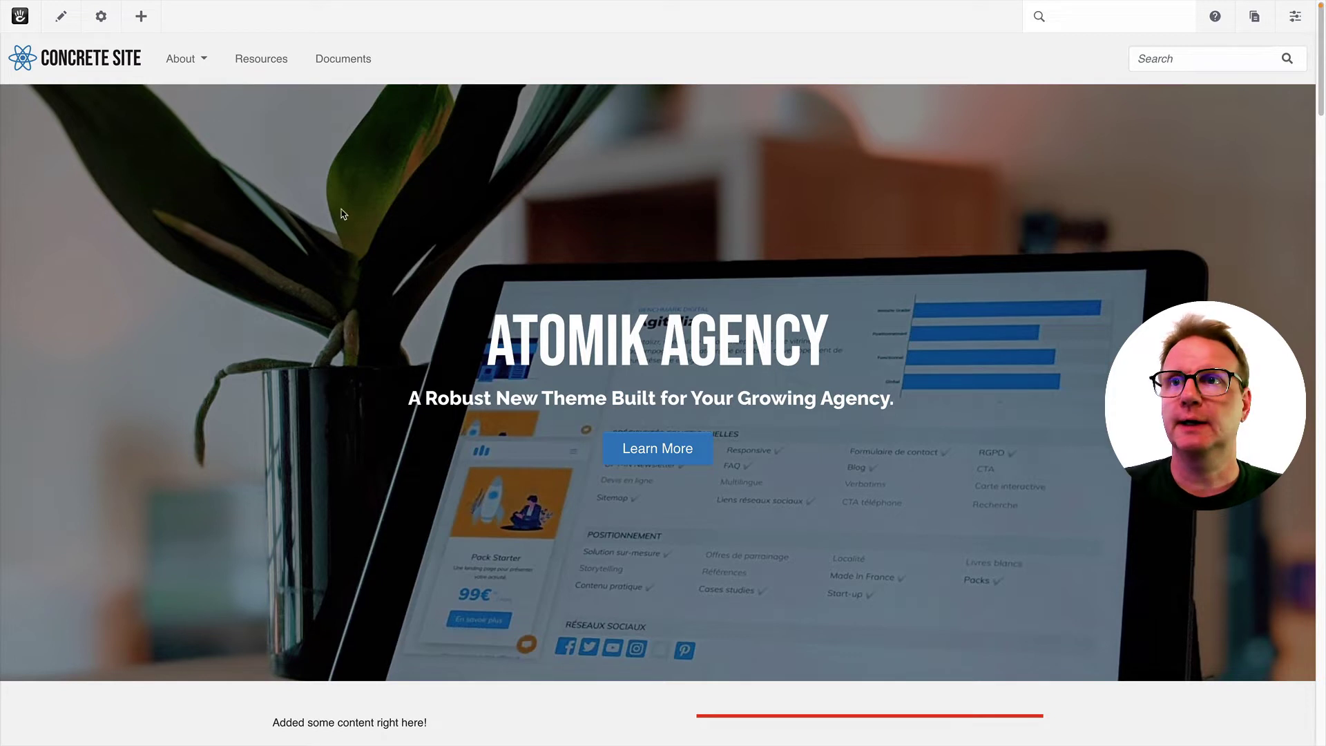
Put the page into edit mode and preview the Offset Title block template on the Atomik Agency hero image
click(62, 10)
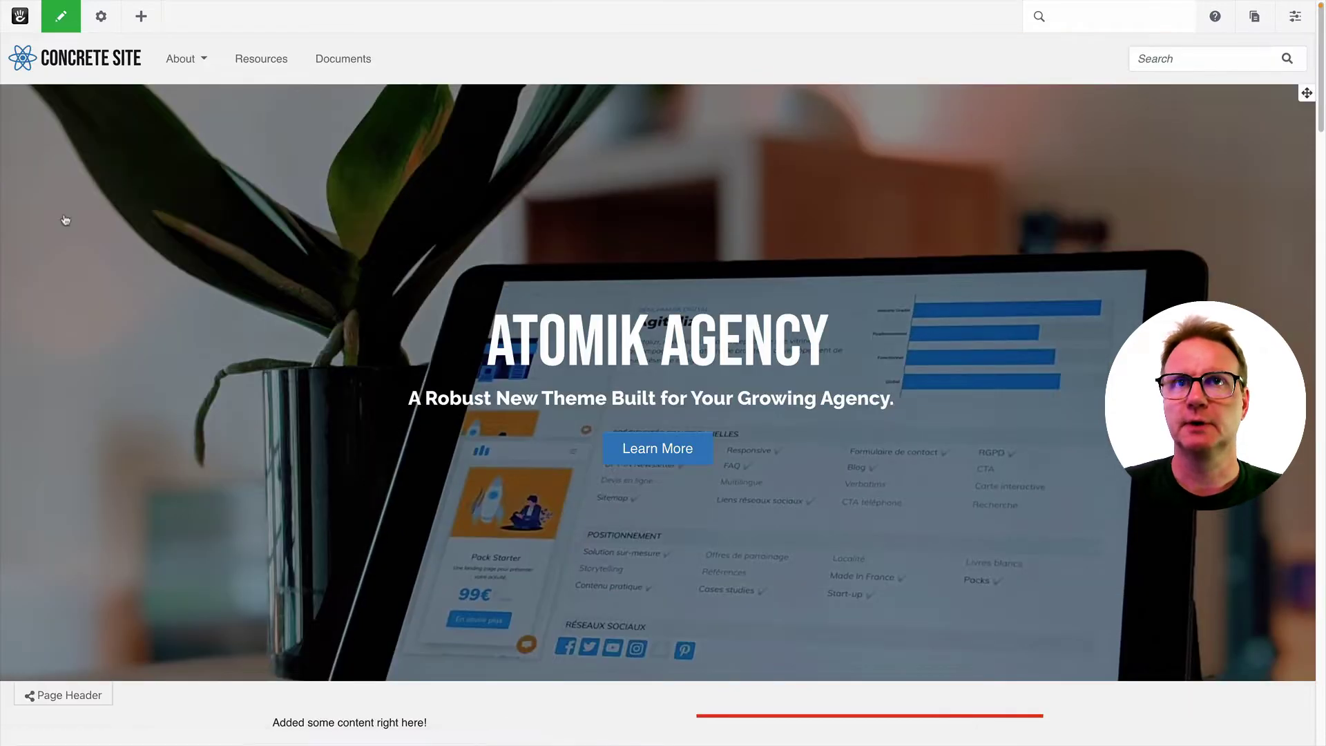
click(661, 359)
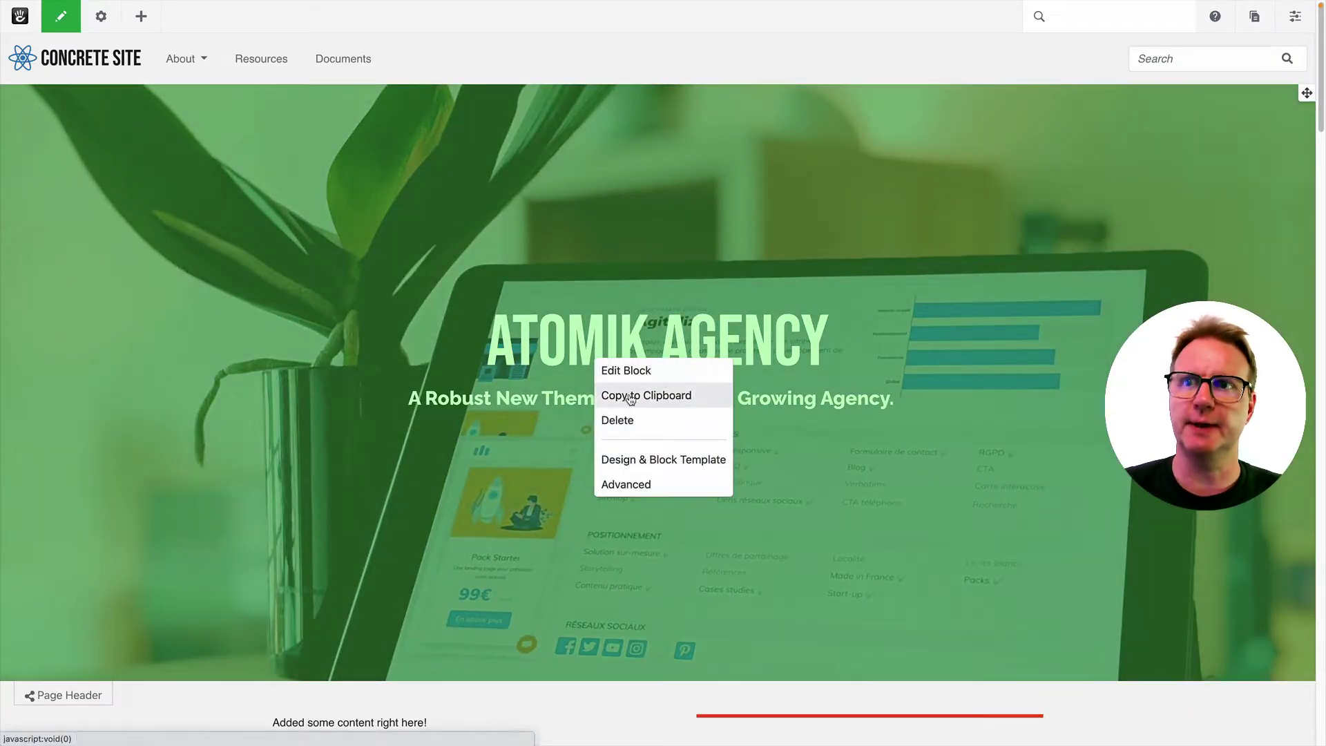
click(630, 461)
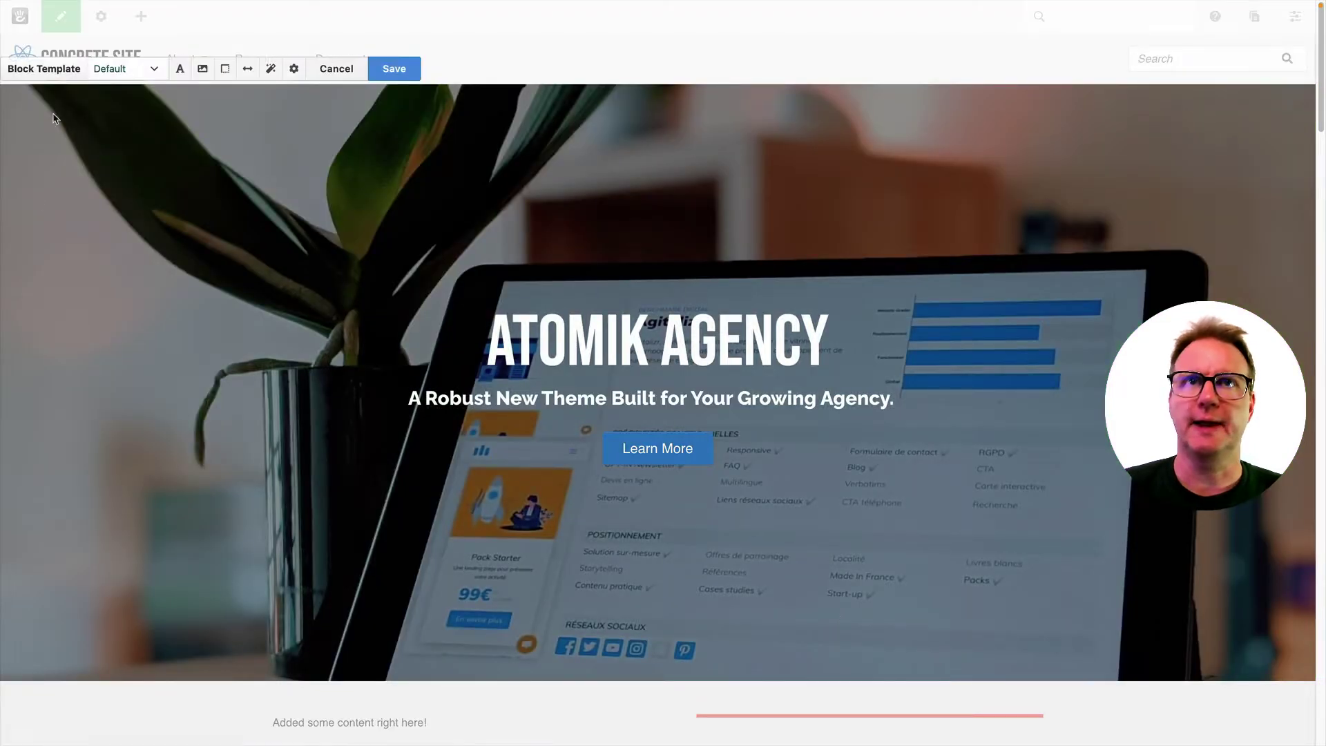
click(122, 76)
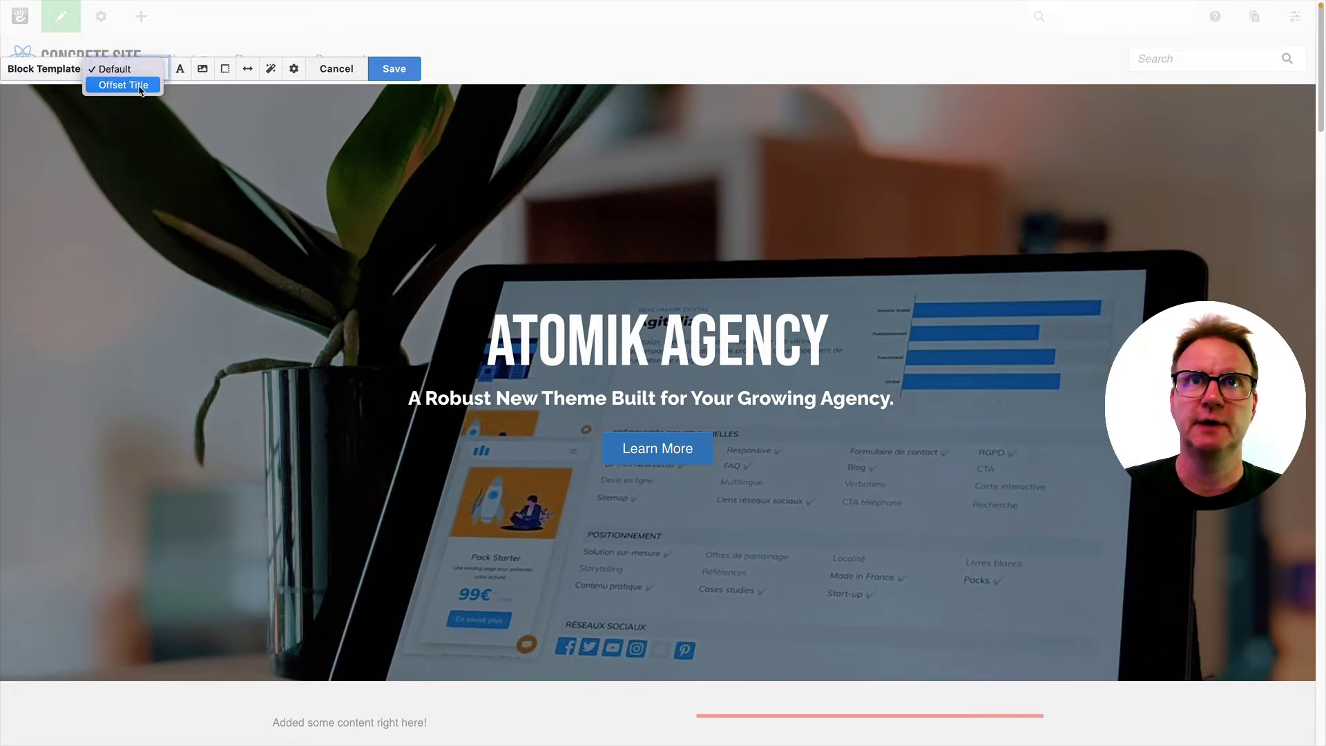
click(139, 86)
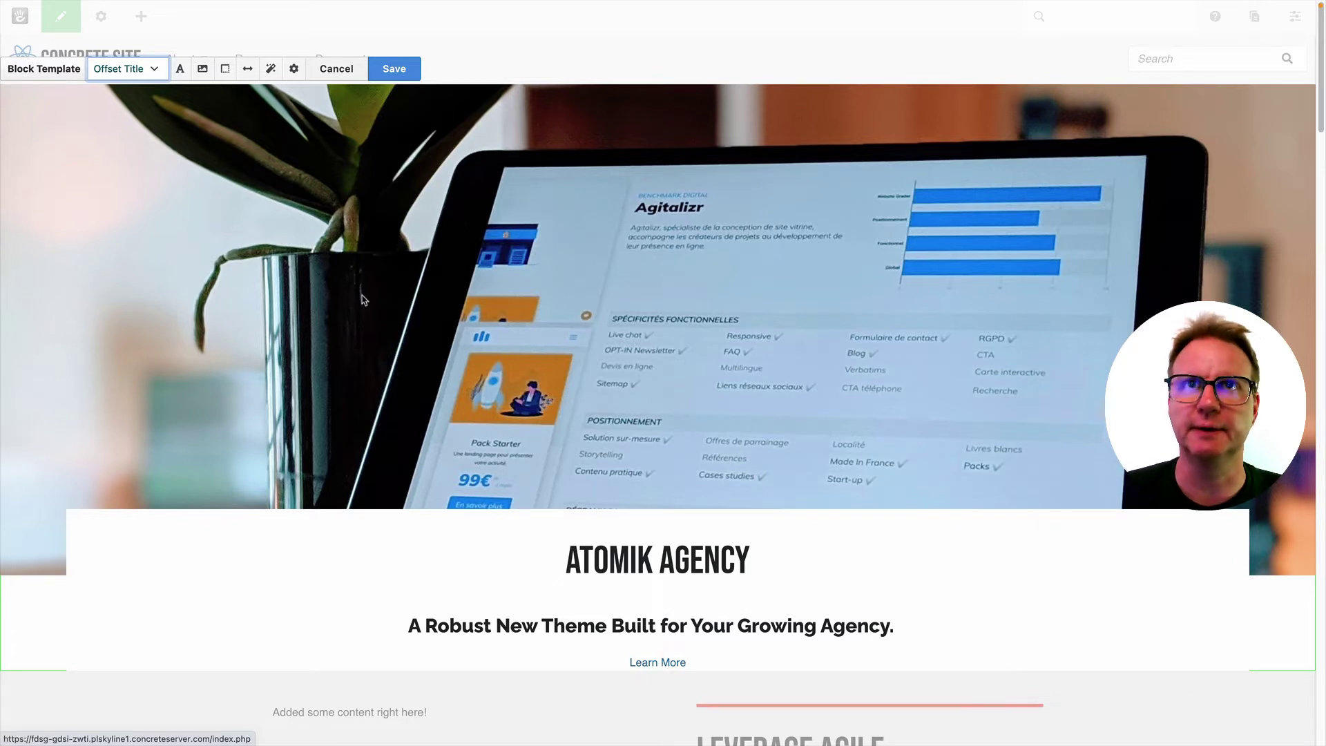
Switch the hero image's block template back to Default and cancel its design changes
click(130, 69)
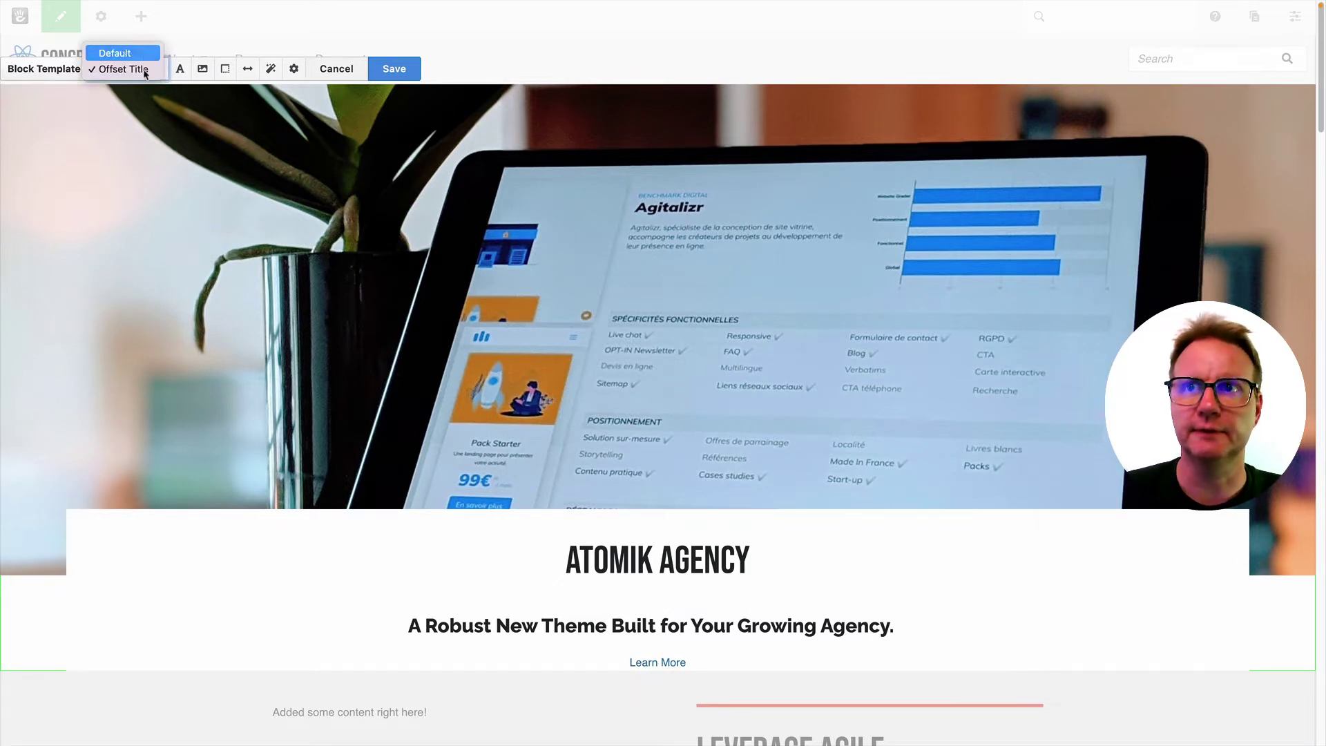
click(116, 53)
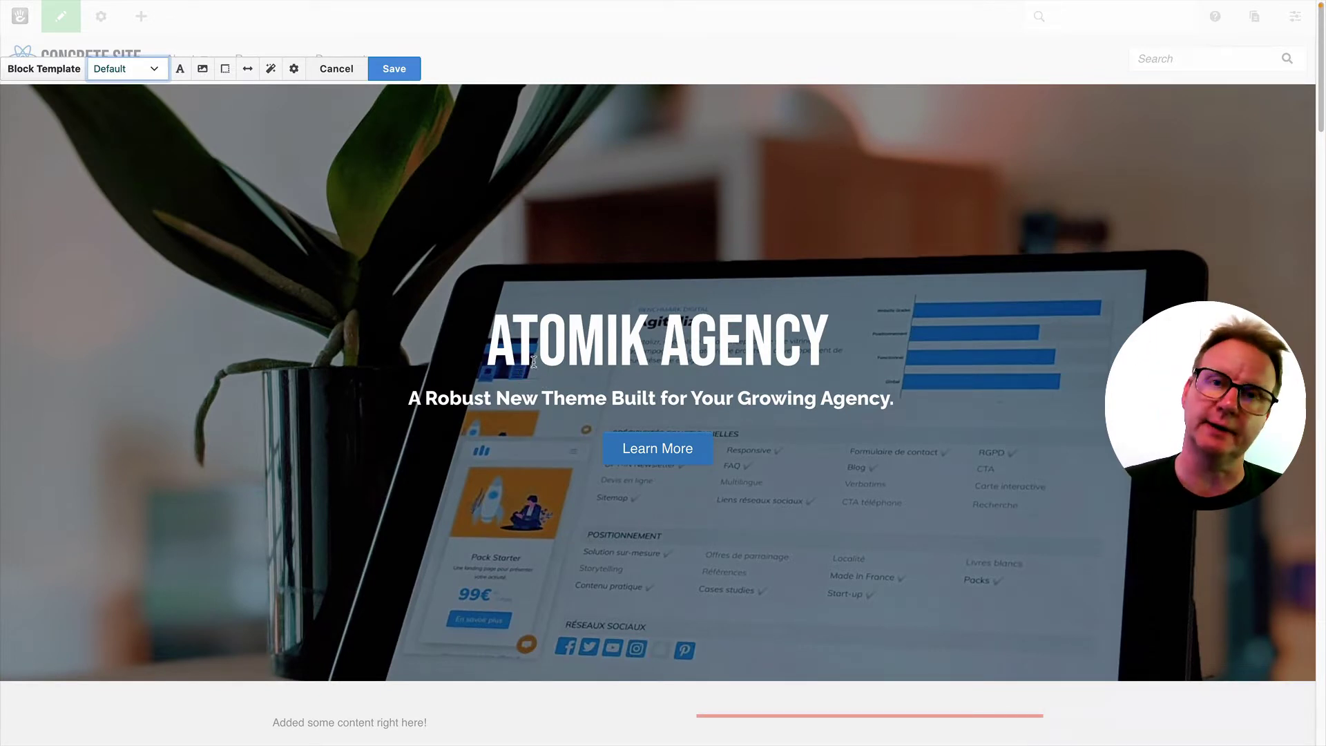
click(592, 336)
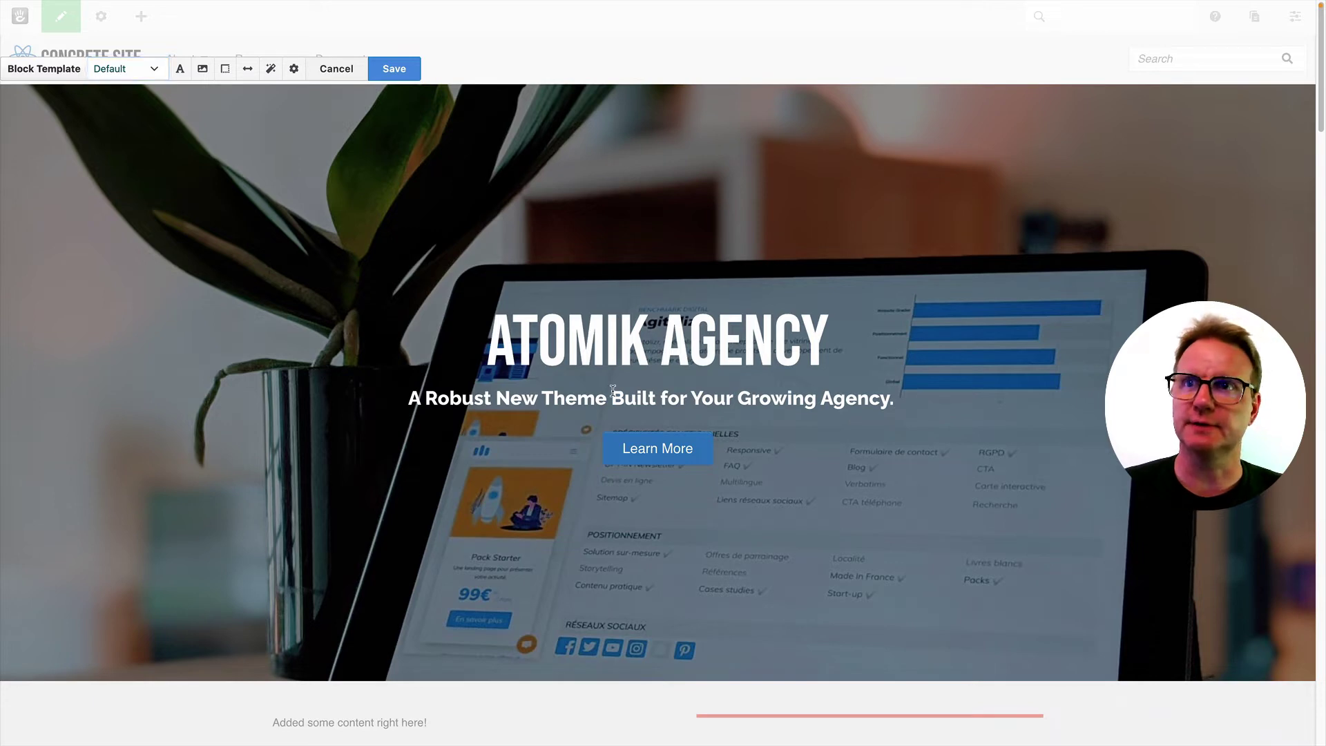
click(347, 68)
Look through the hero image block's content settings from basics to button options, and close them without changes
click(304, 289)
click(320, 301)
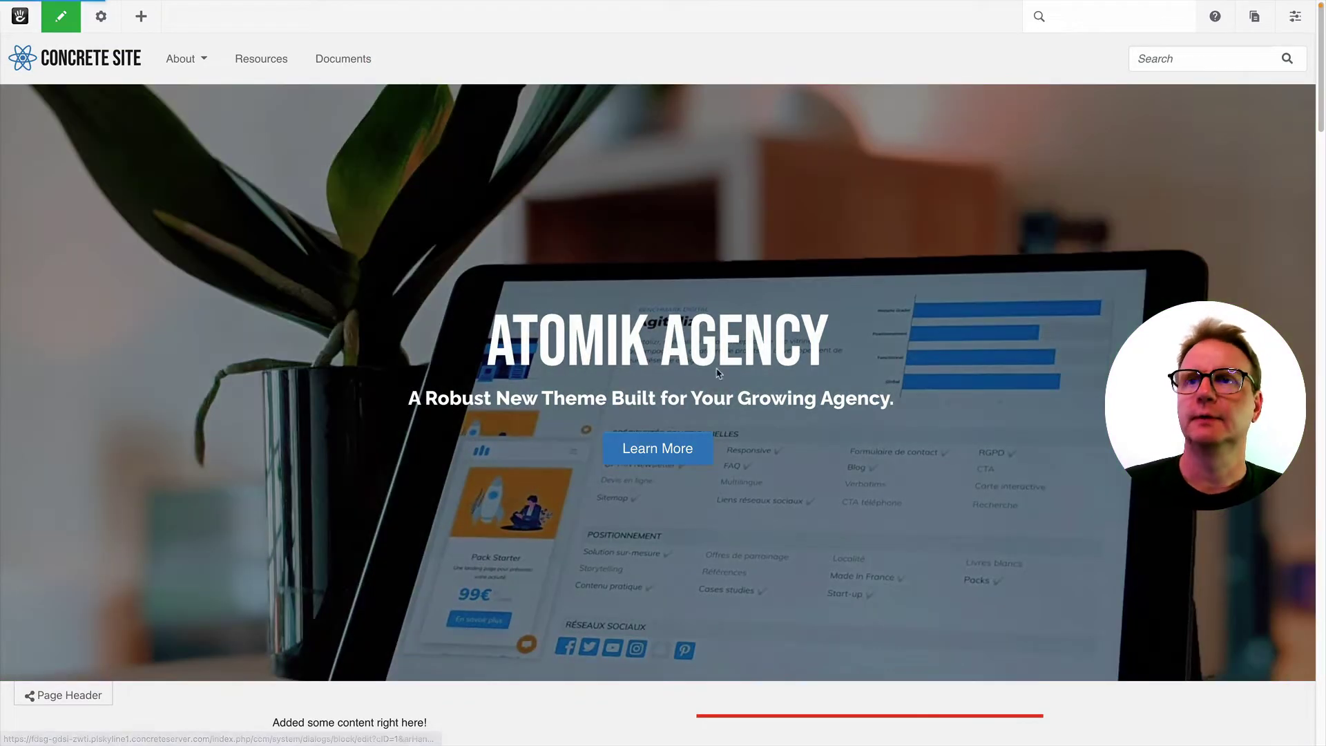
scroll(559, 331, down, 10)
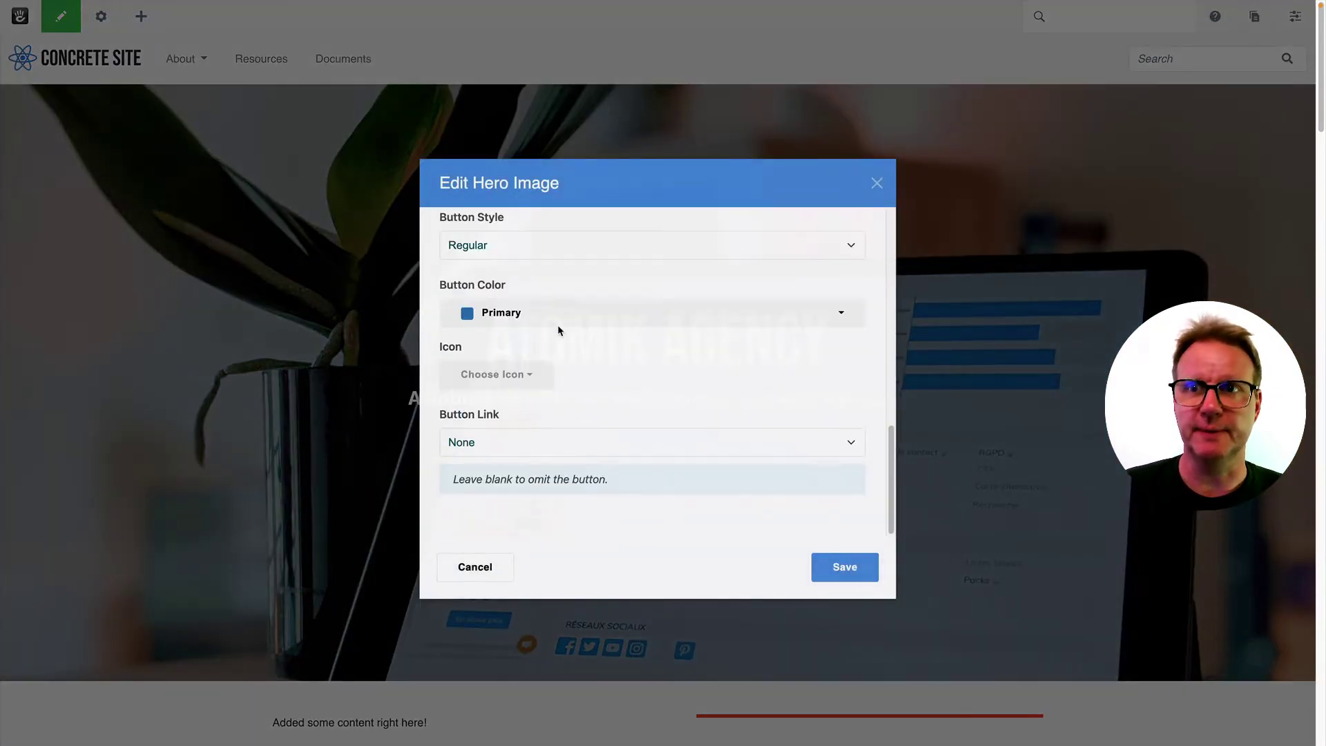
scroll(558, 331, up, 10)
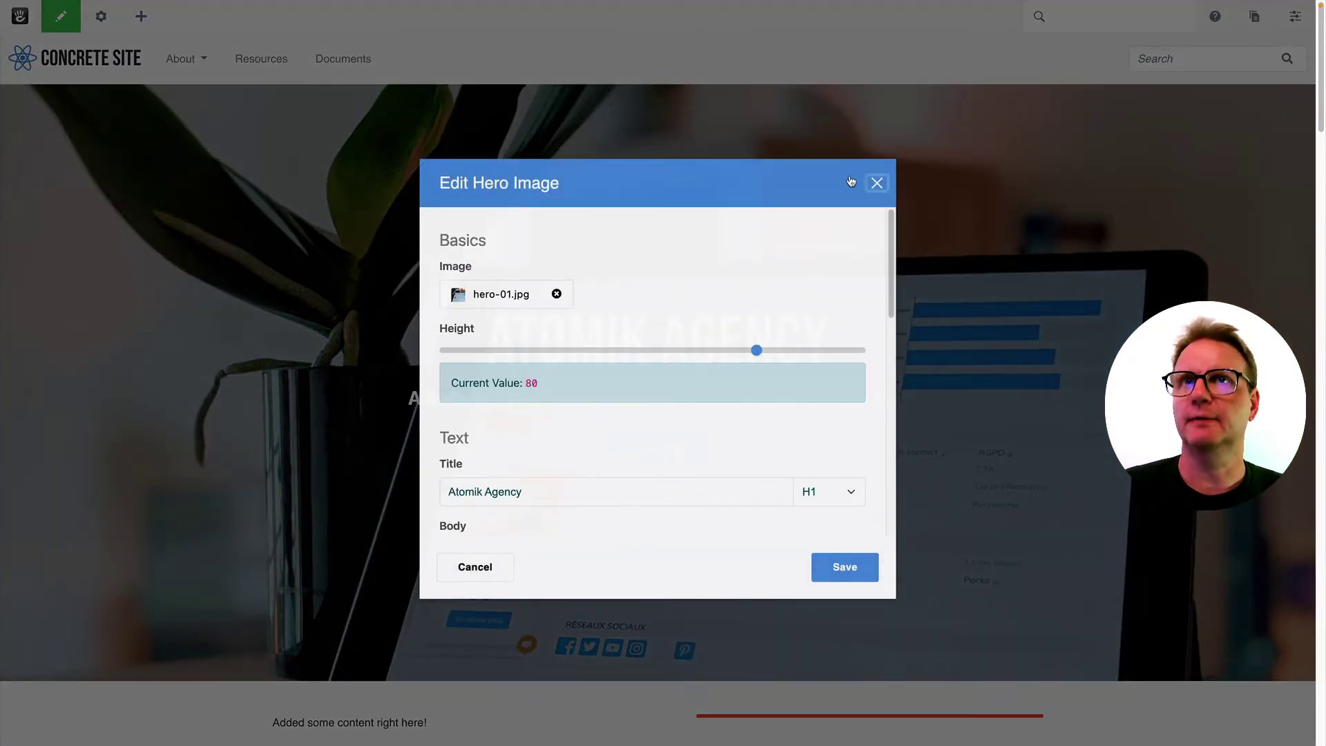
click(876, 182)
Apply the Offset Title block template to the Atomik Agency hero image and save the design
click(174, 272)
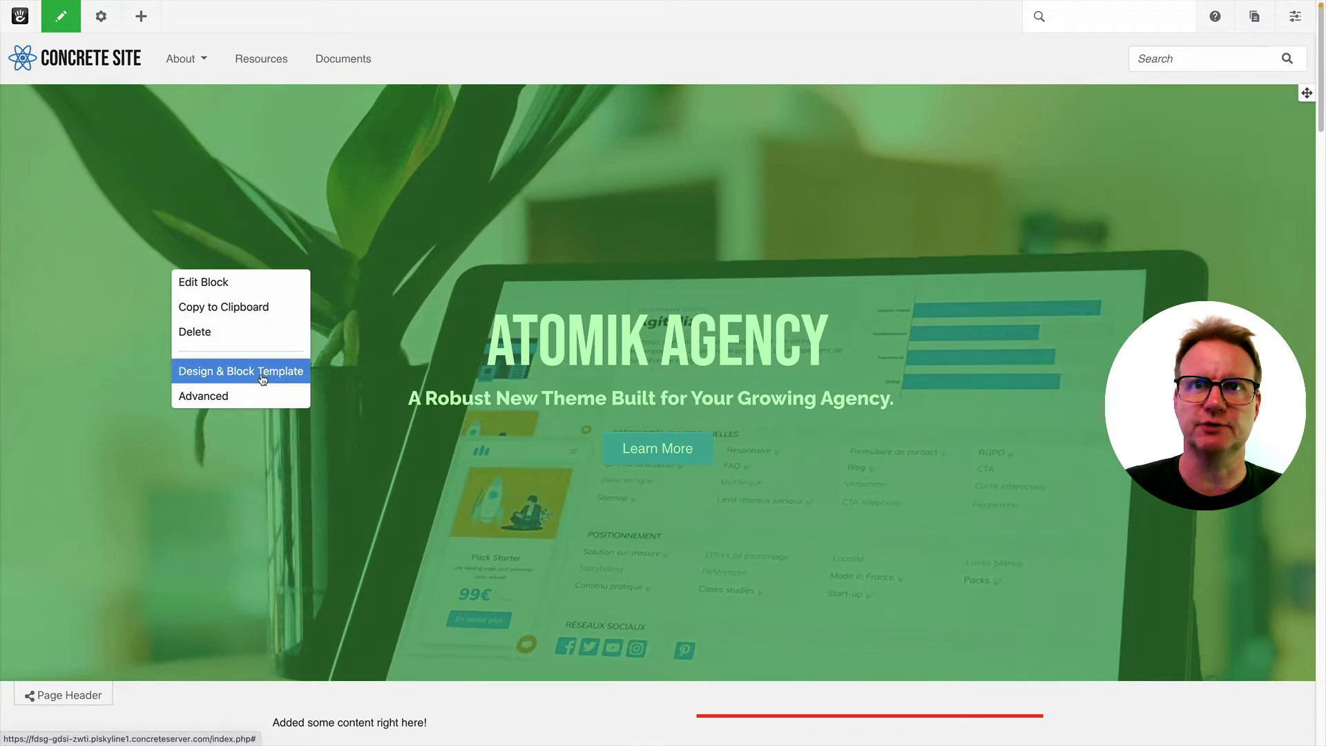
click(257, 369)
click(112, 70)
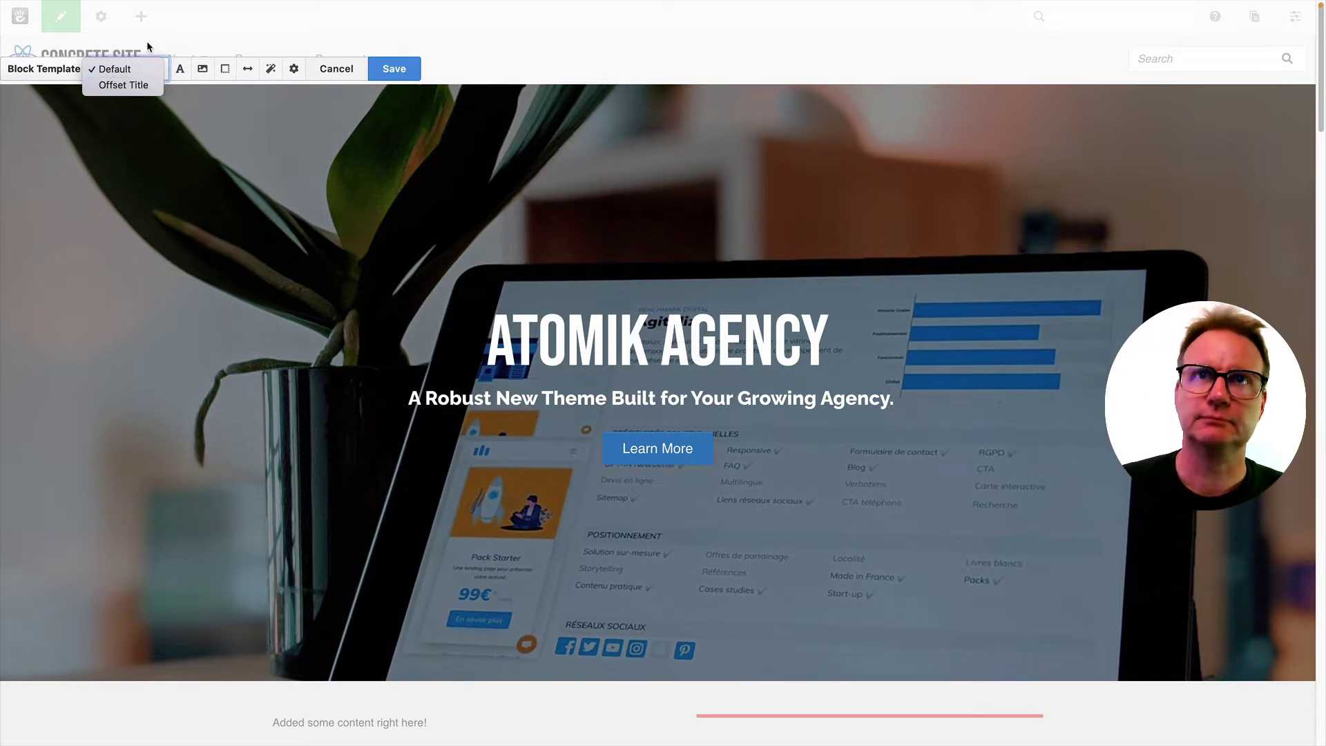
click(131, 85)
click(394, 73)
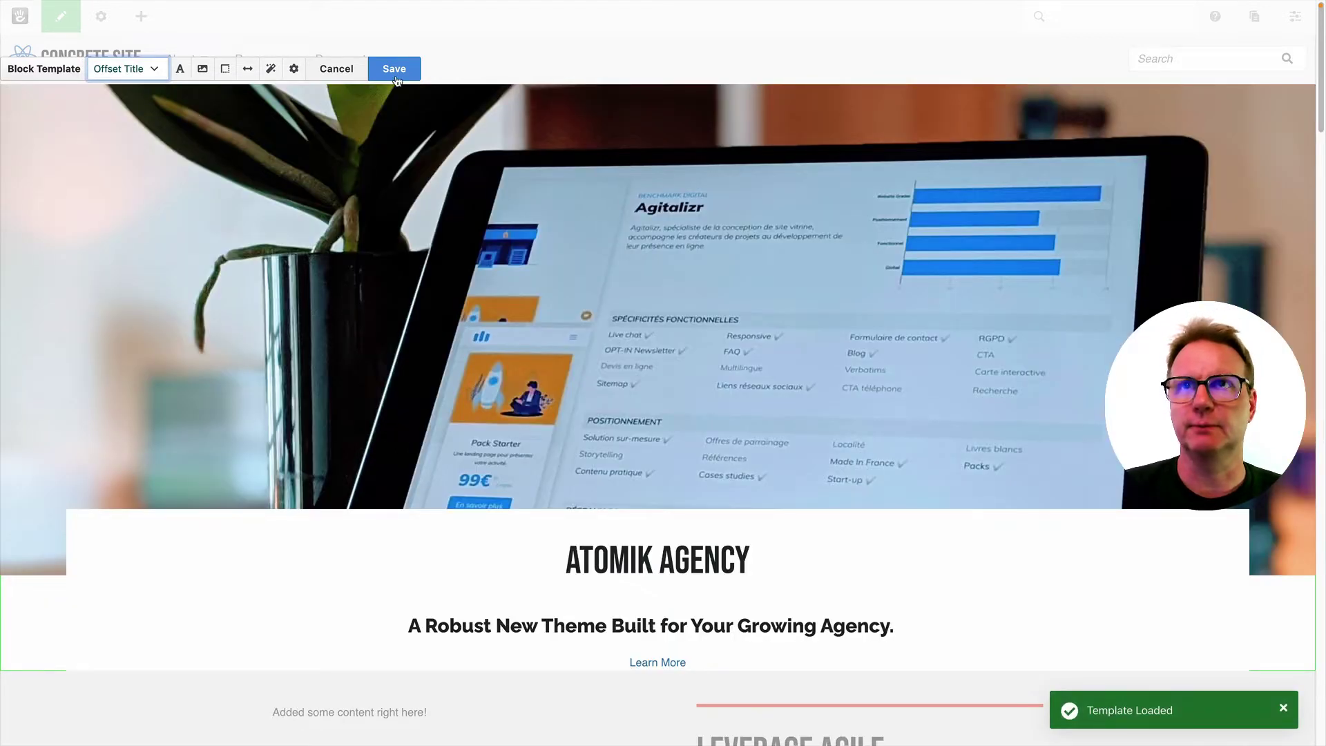
Set team-06.jpg as the background image in the design of the "Leverage Agile Frameworks" block
scroll(525, 338, down, 2)
scroll(534, 336, down, 5)
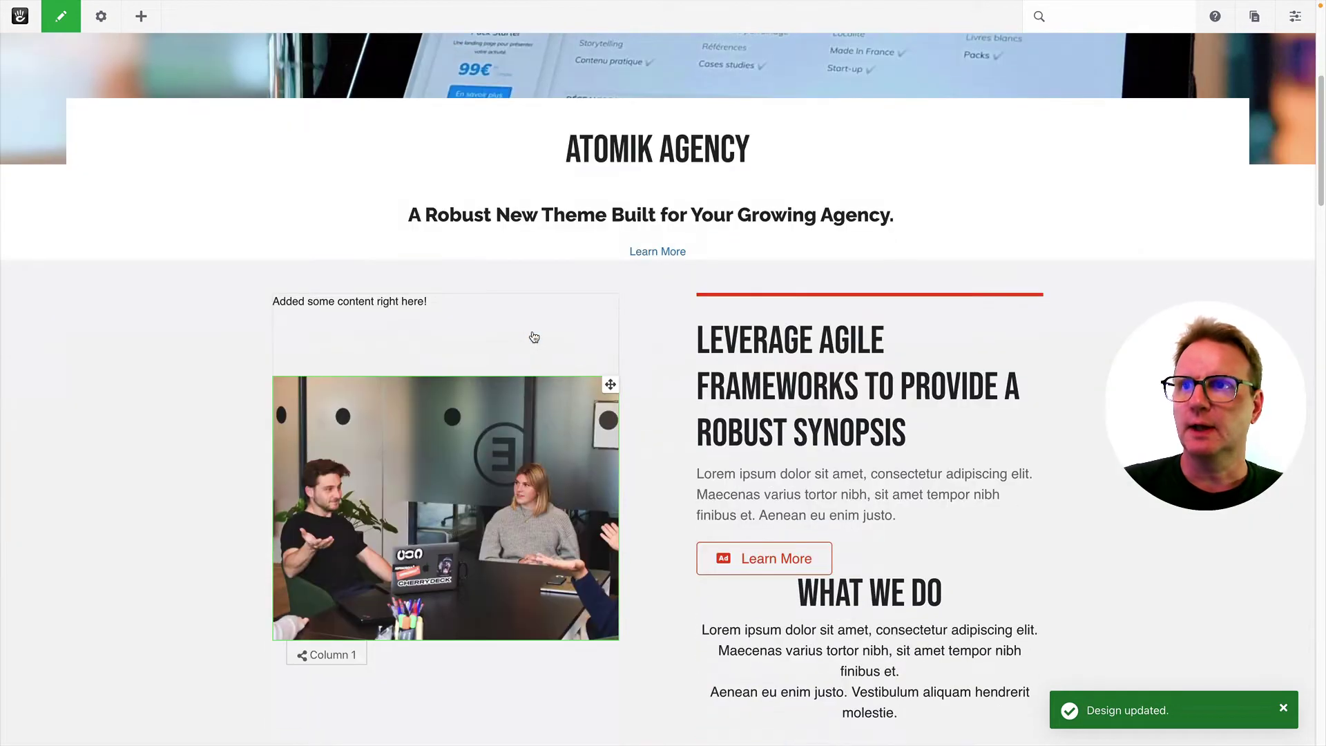
right_click(868, 390)
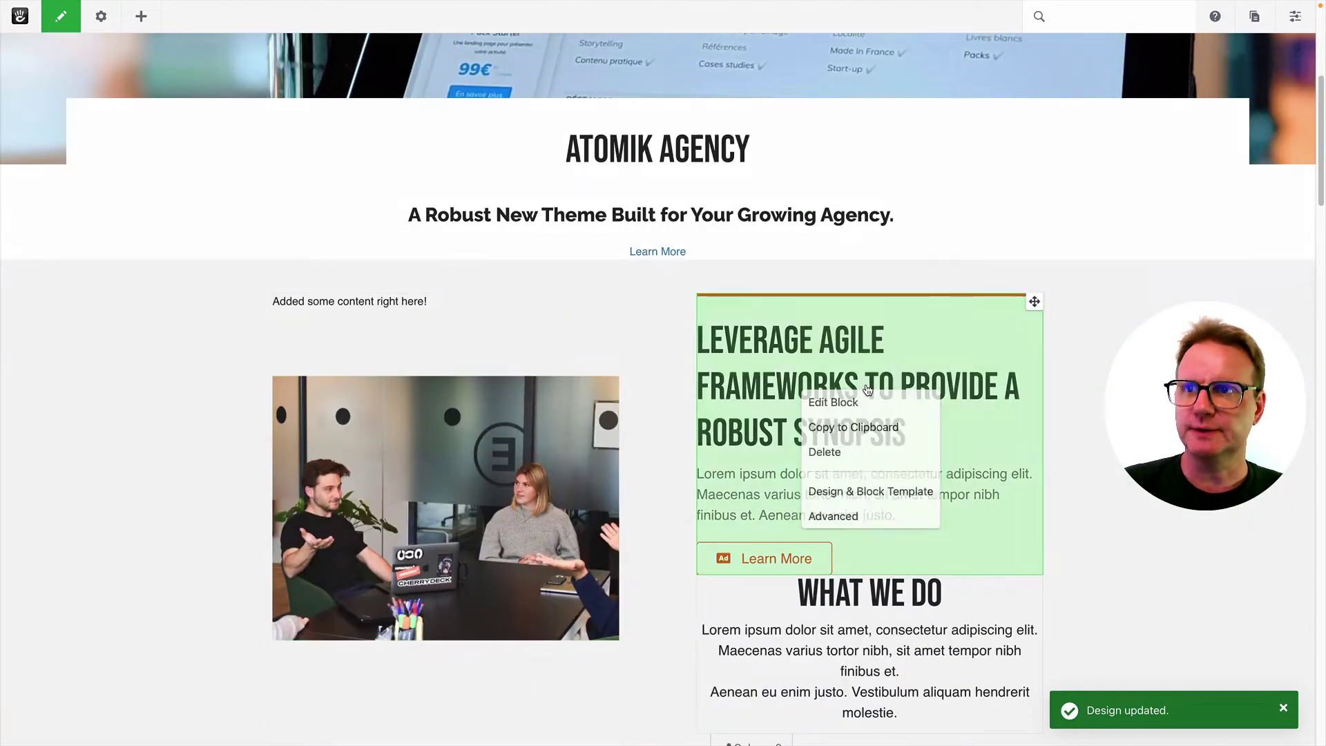
click(862, 494)
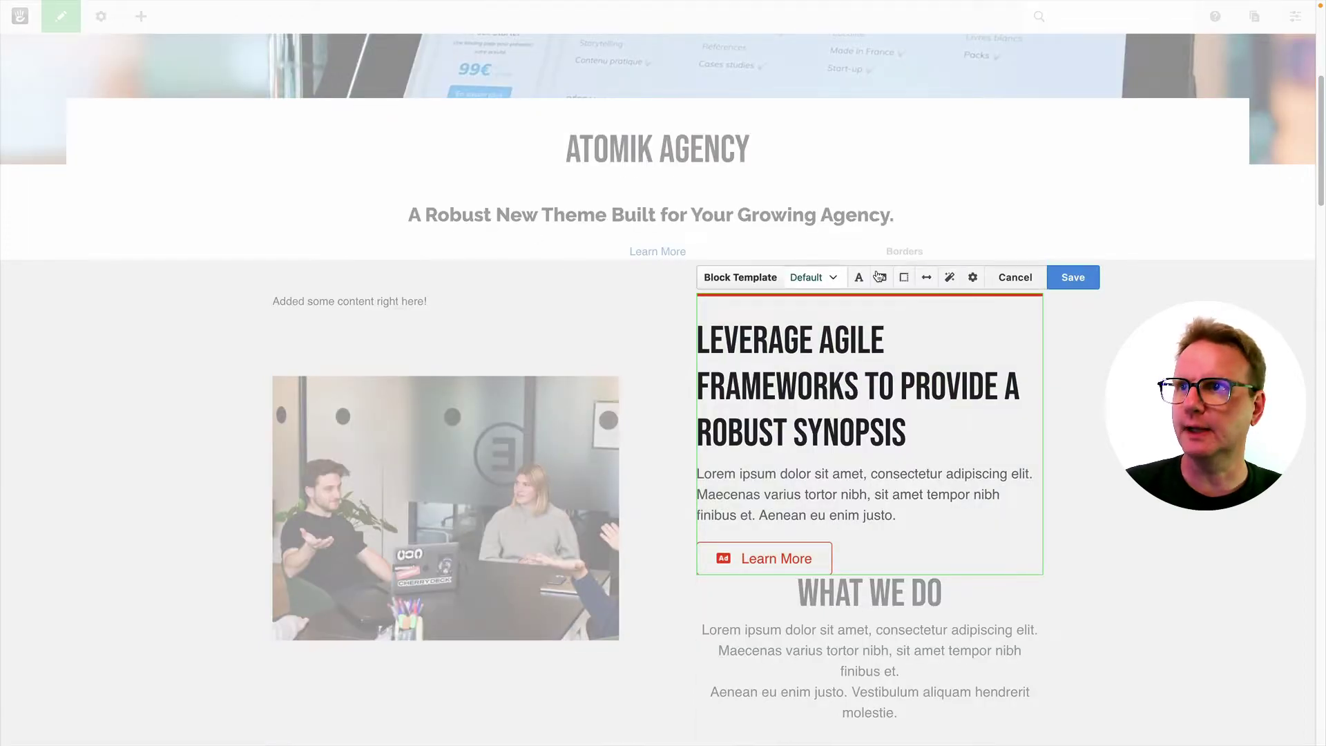
click(882, 282)
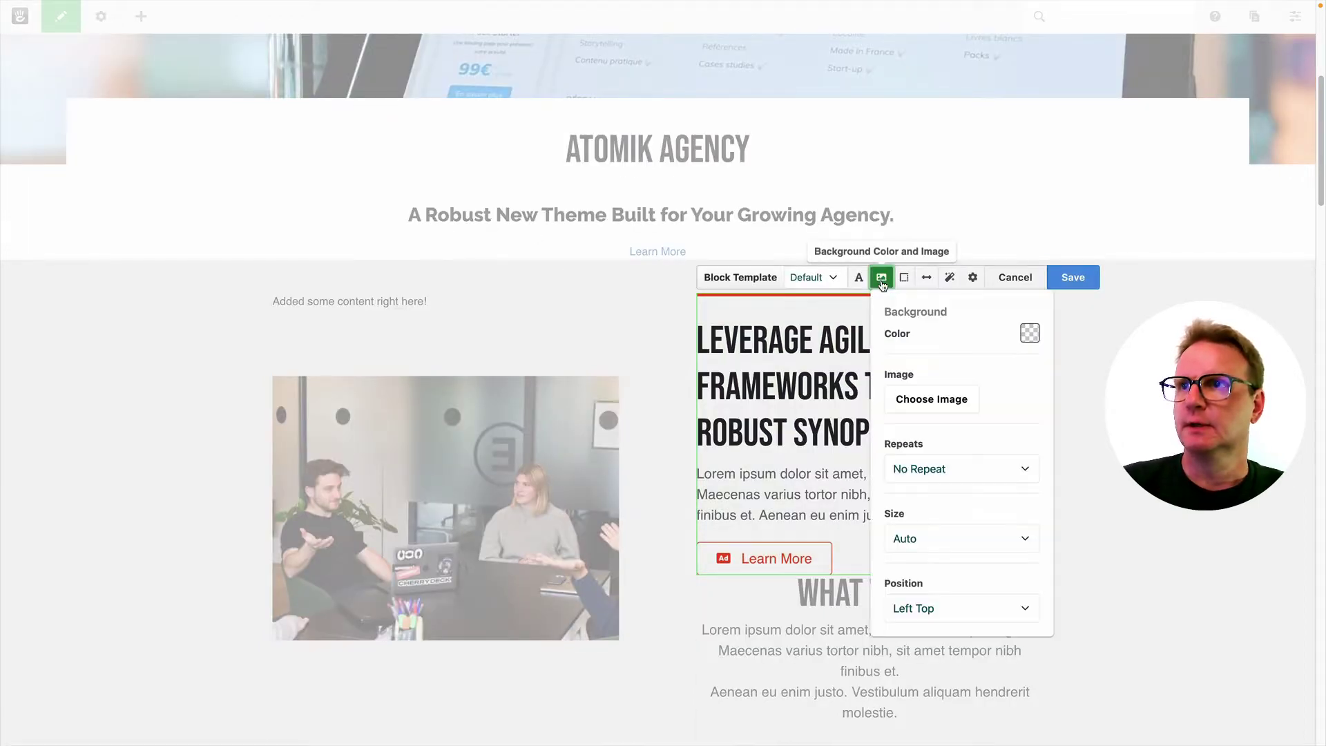
click(949, 399)
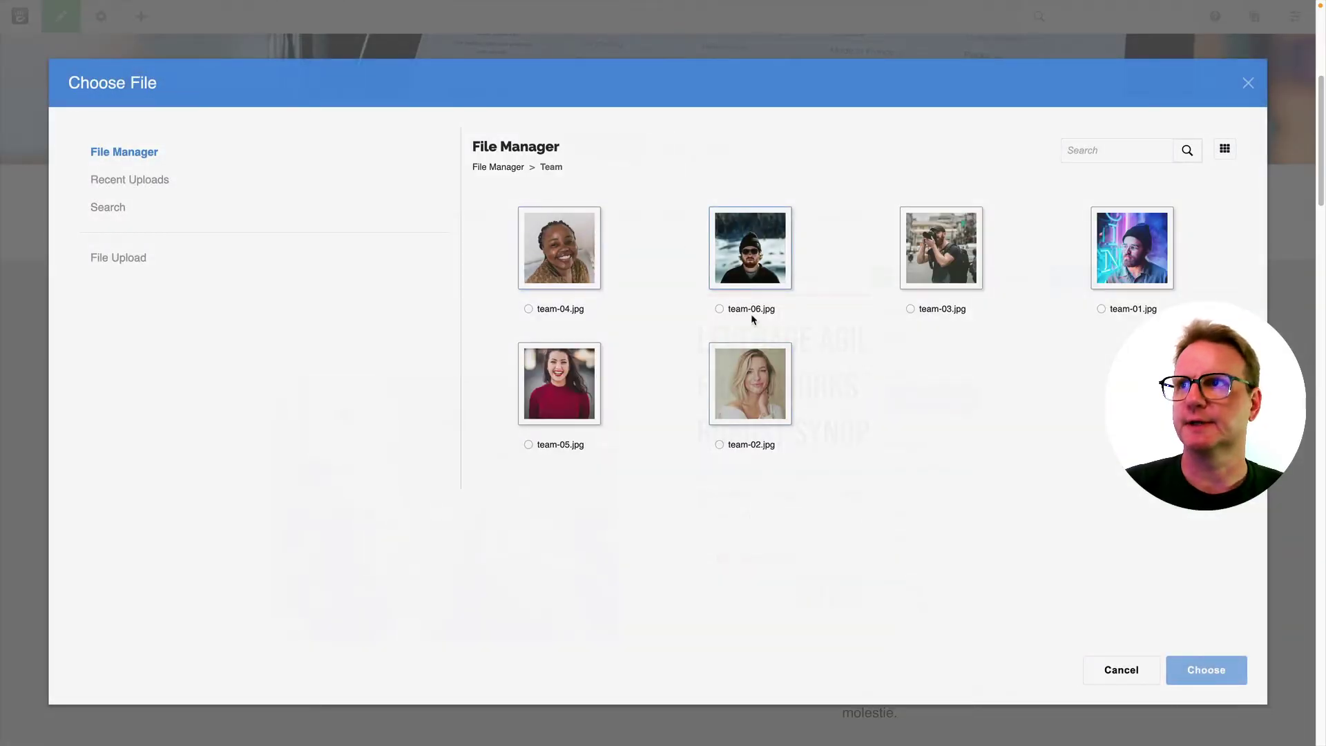
click(781, 276)
click(1188, 666)
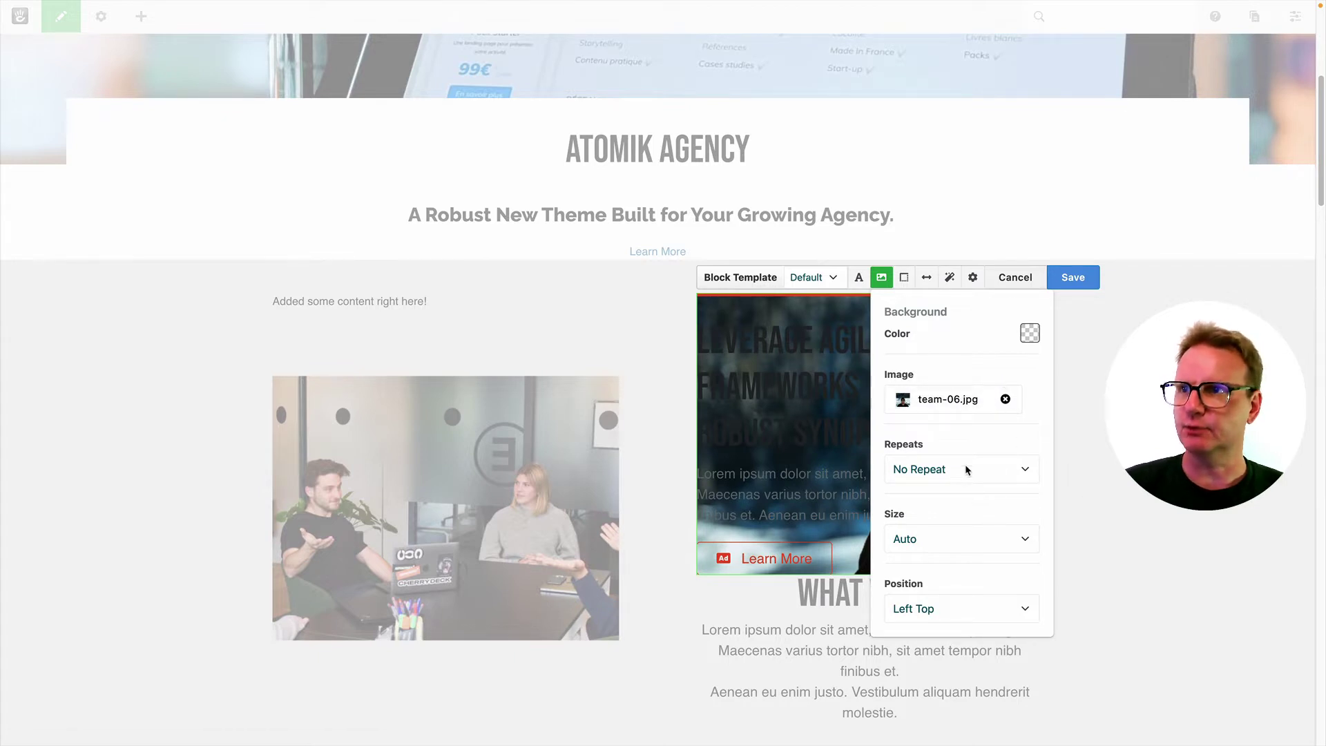
Set the "Leverage Agile Frameworks" block's base font size to 44 px and its text alignment to Center
click(858, 277)
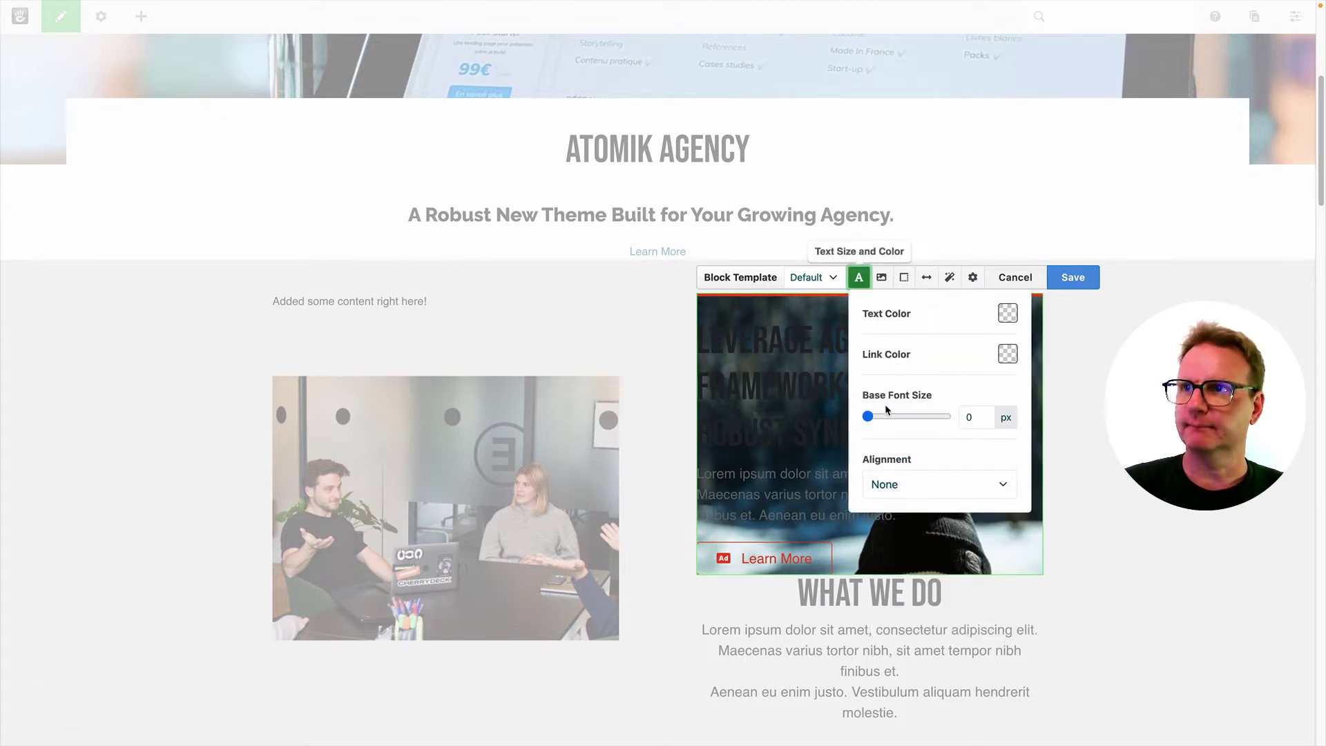
drag(869, 416, 885, 416)
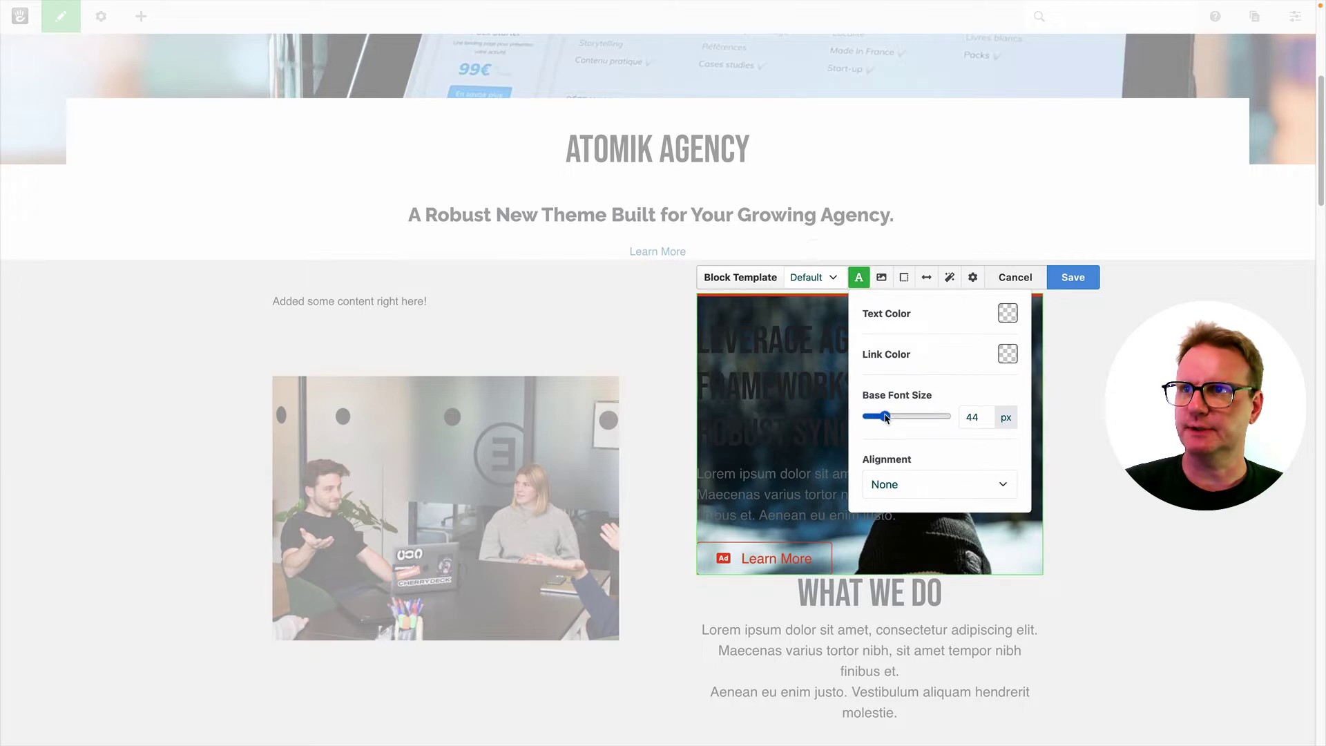
click(901, 477)
click(917, 518)
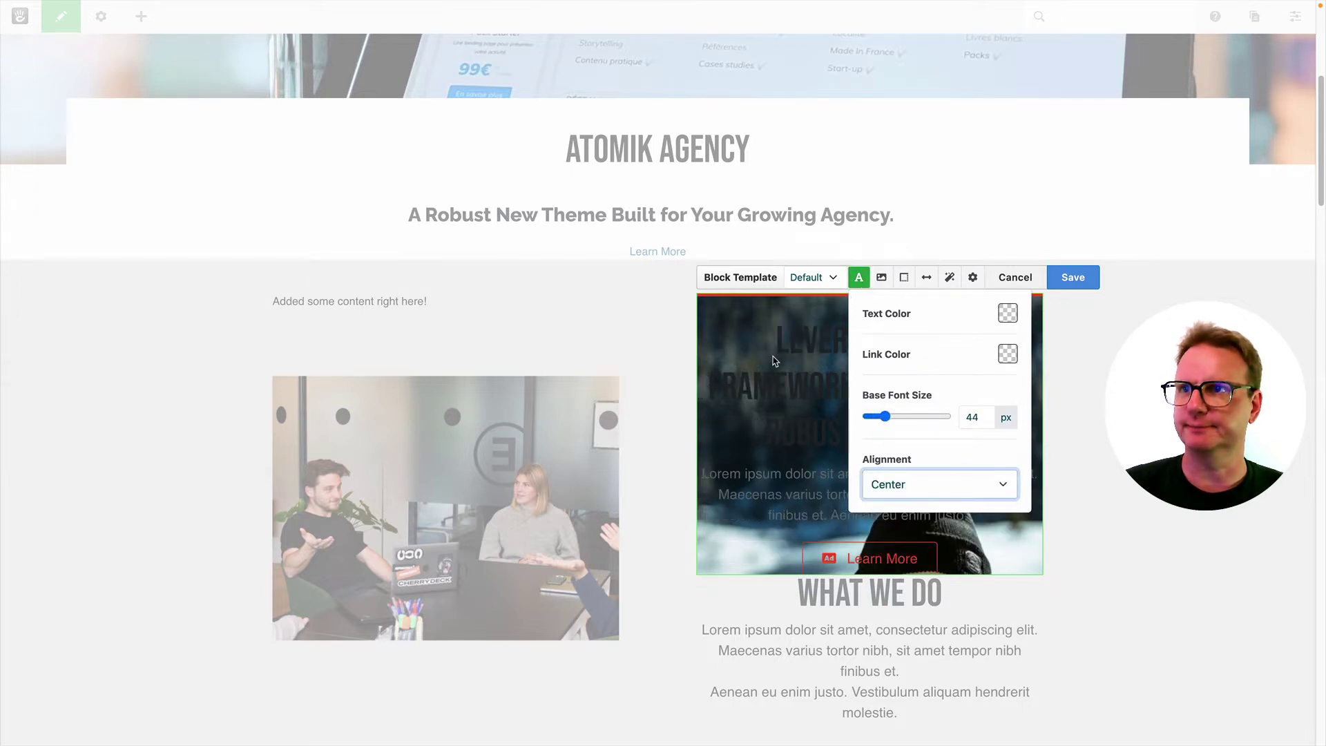
Set the block's padding to 55 px at the top, 71 px on the right and 119 px at the bottom
click(926, 277)
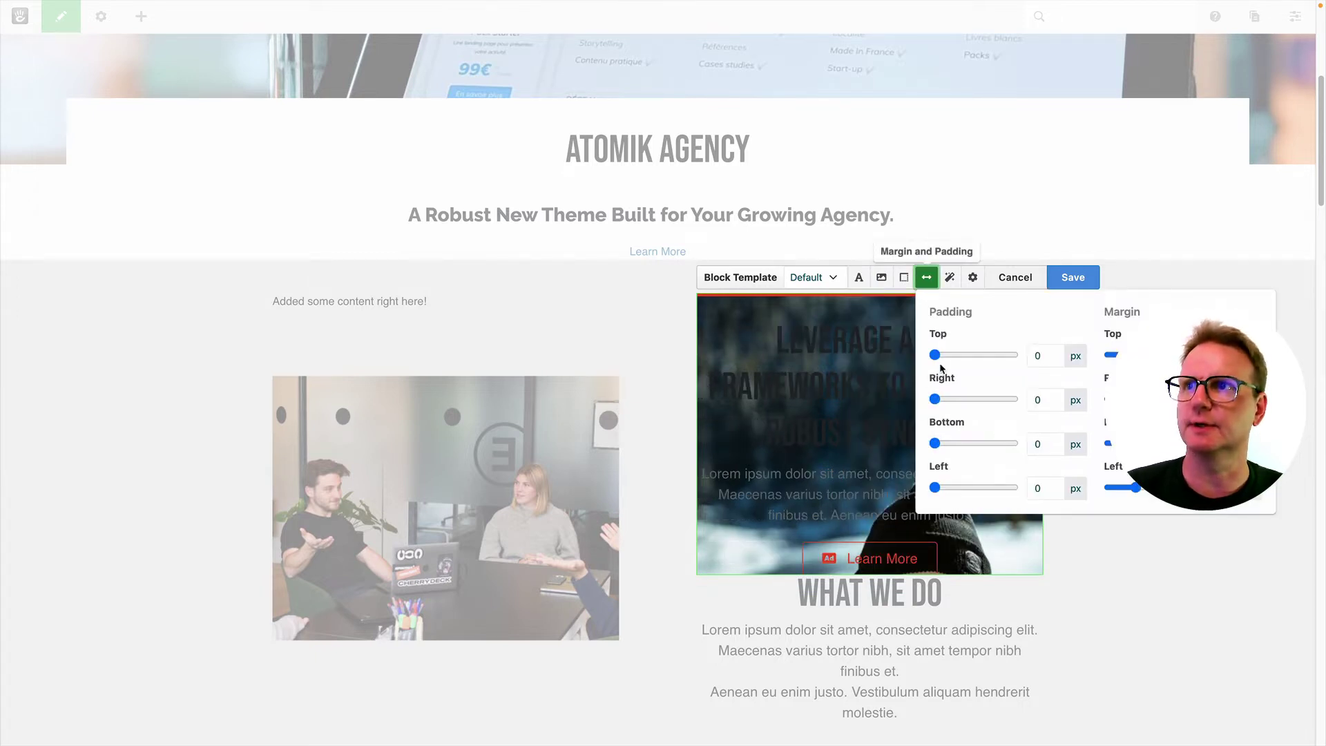
drag(935, 354, 955, 354)
drag(935, 398, 963, 399)
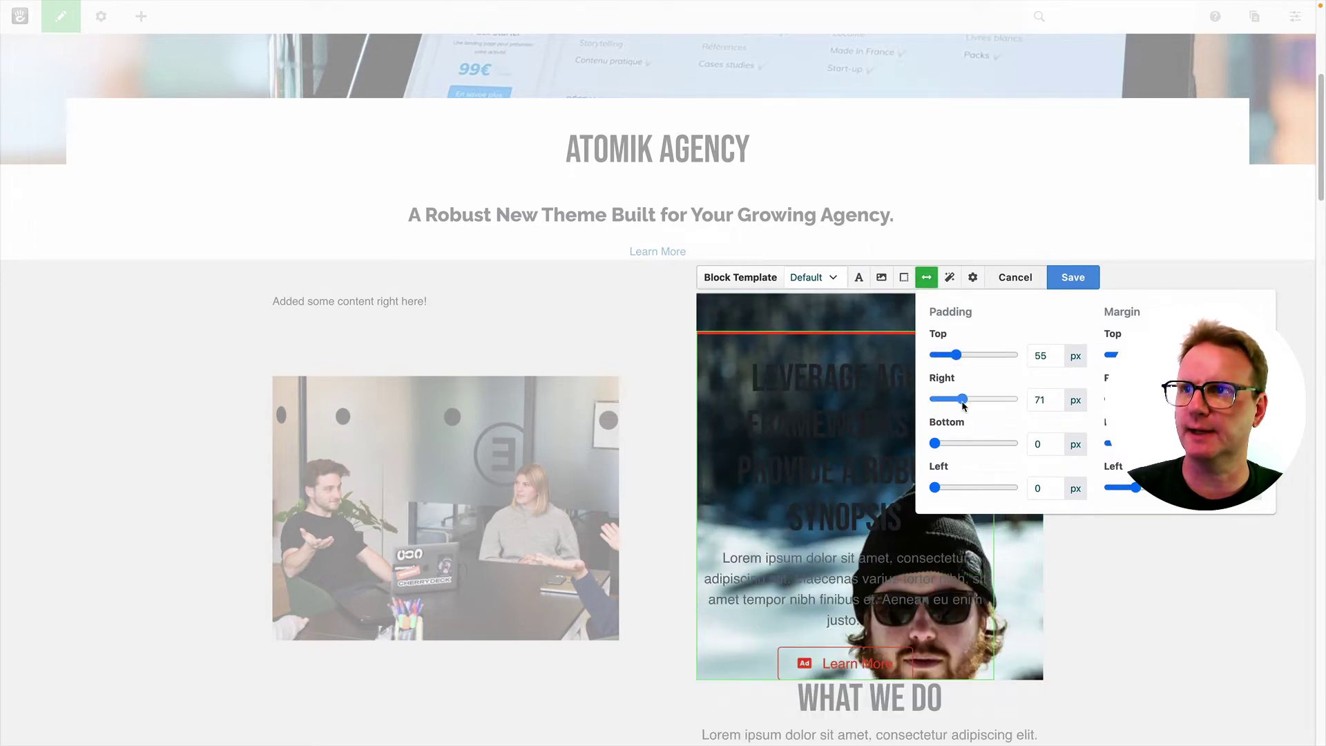
drag(936, 443, 984, 454)
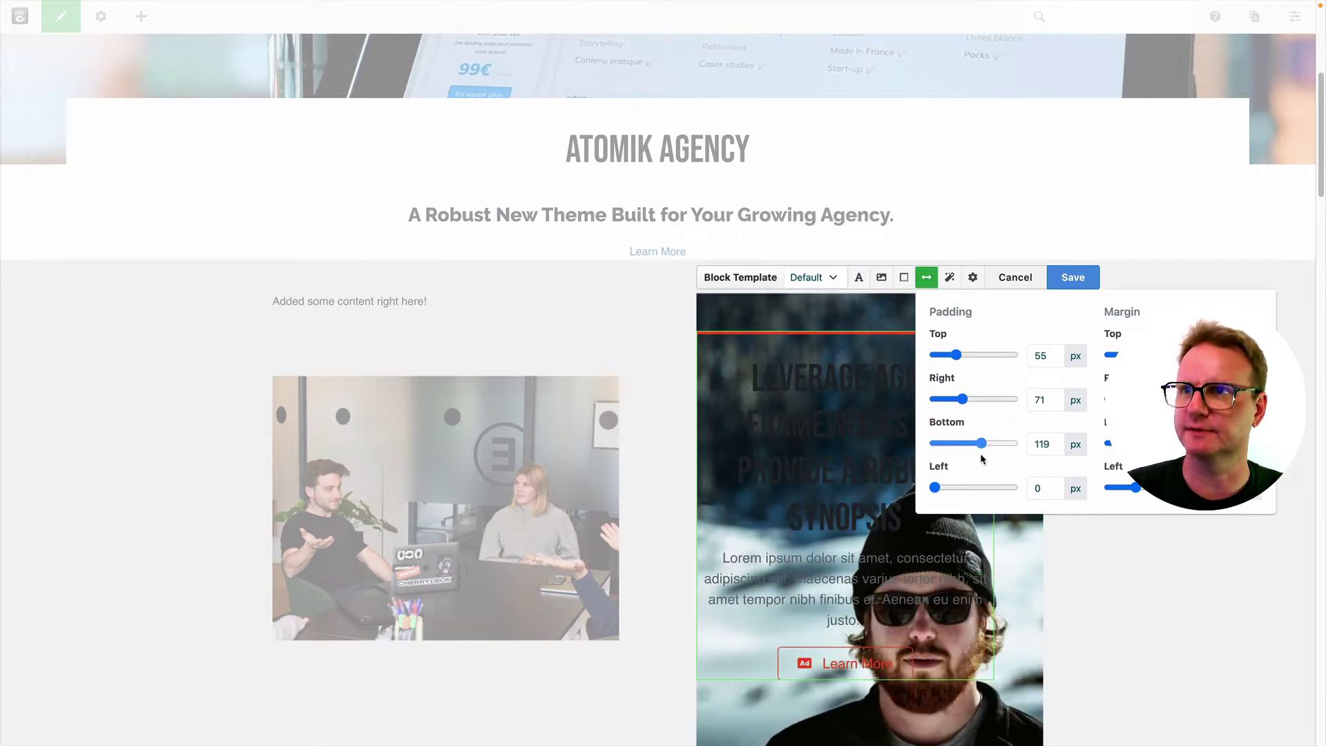
Set the block's text color to red, rgb(220, 28, 28)
click(858, 277)
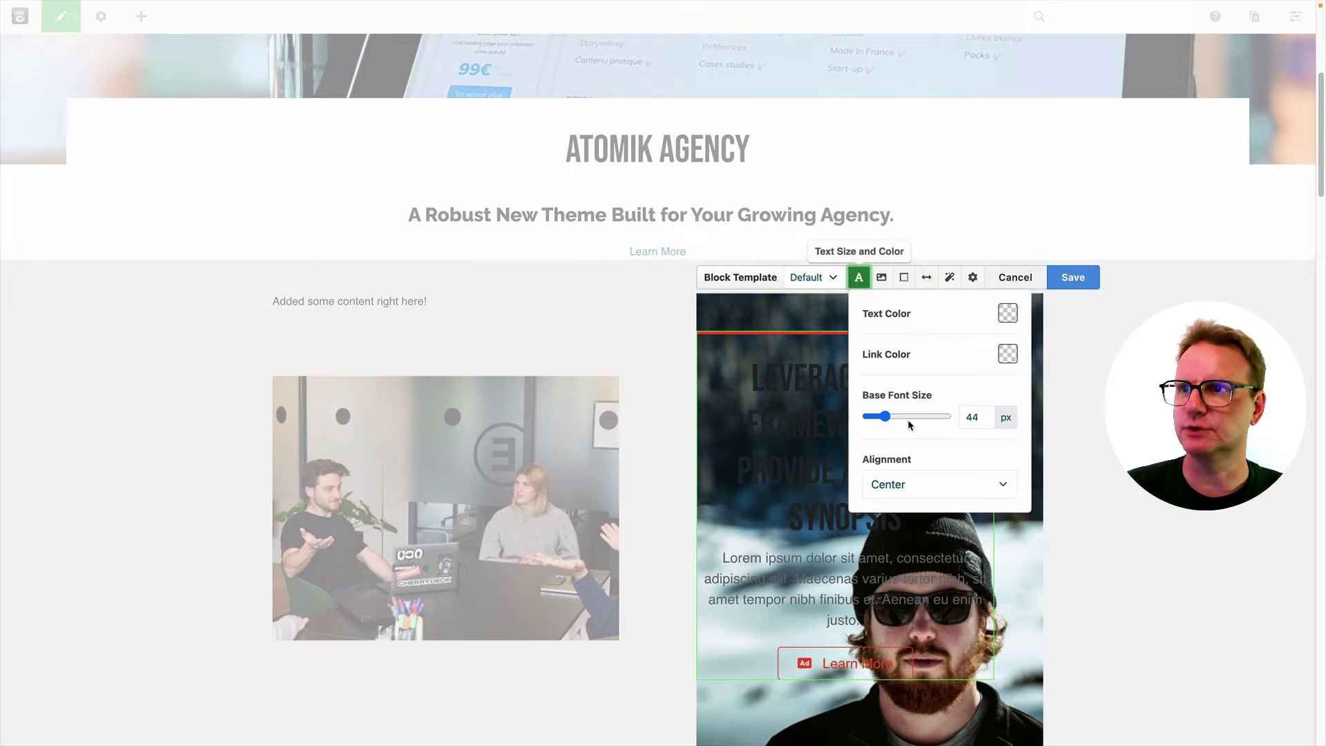
click(1008, 313)
drag(1036, 371, 1113, 347)
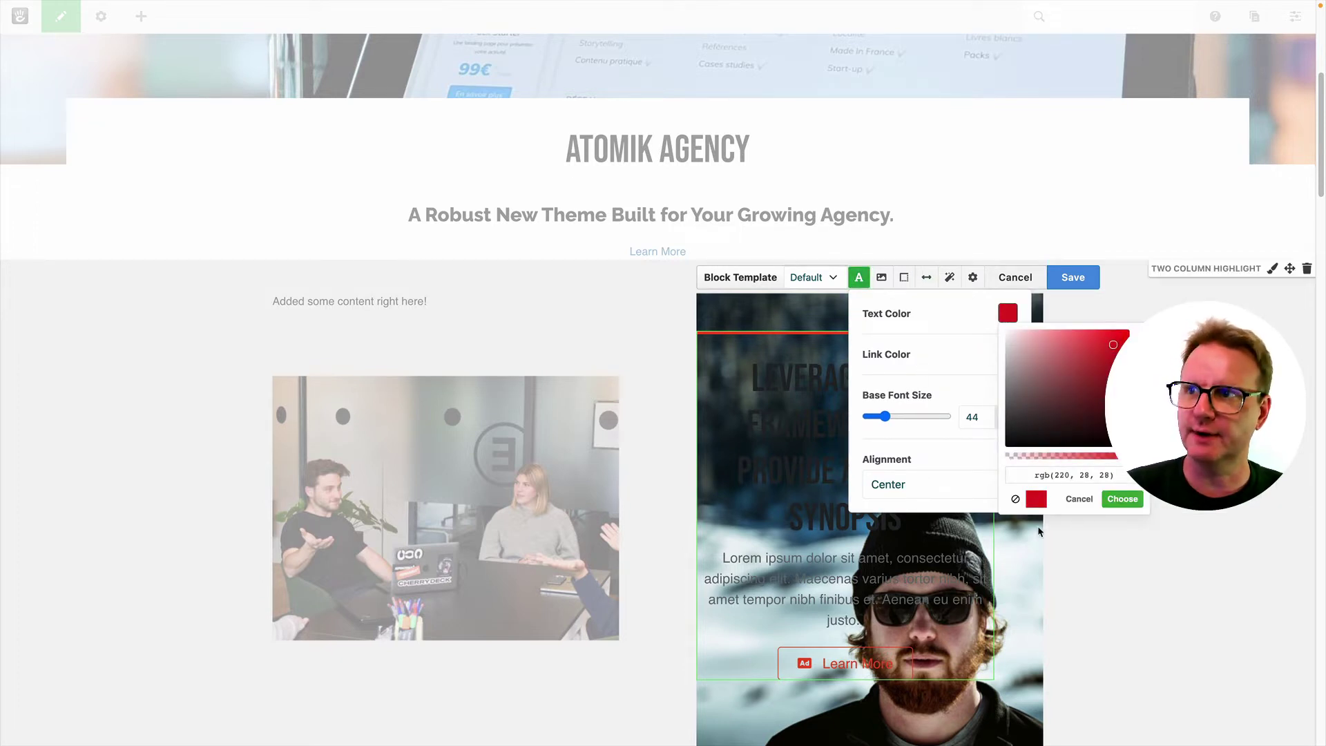
click(1122, 499)
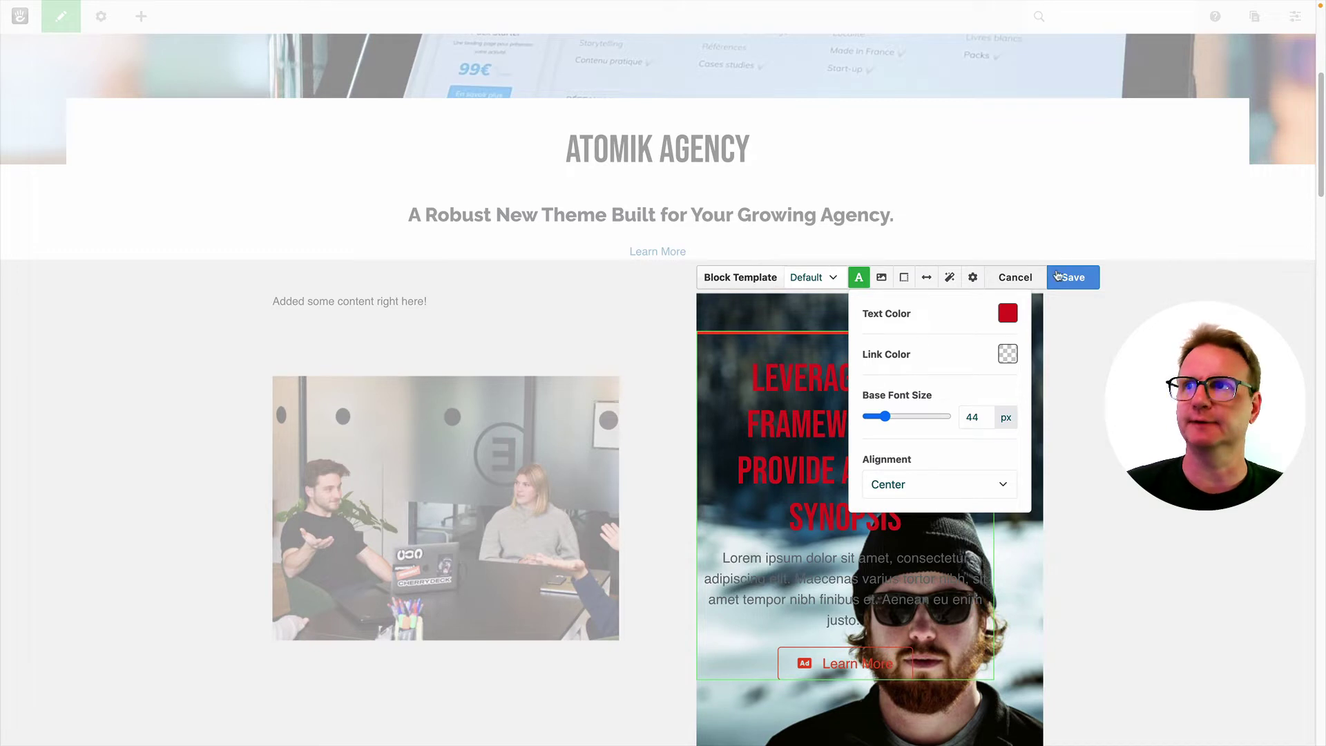
Give the block a shadow with 37 px horizontal position and 60 px blur, check the custom class options, and save the design
click(950, 277)
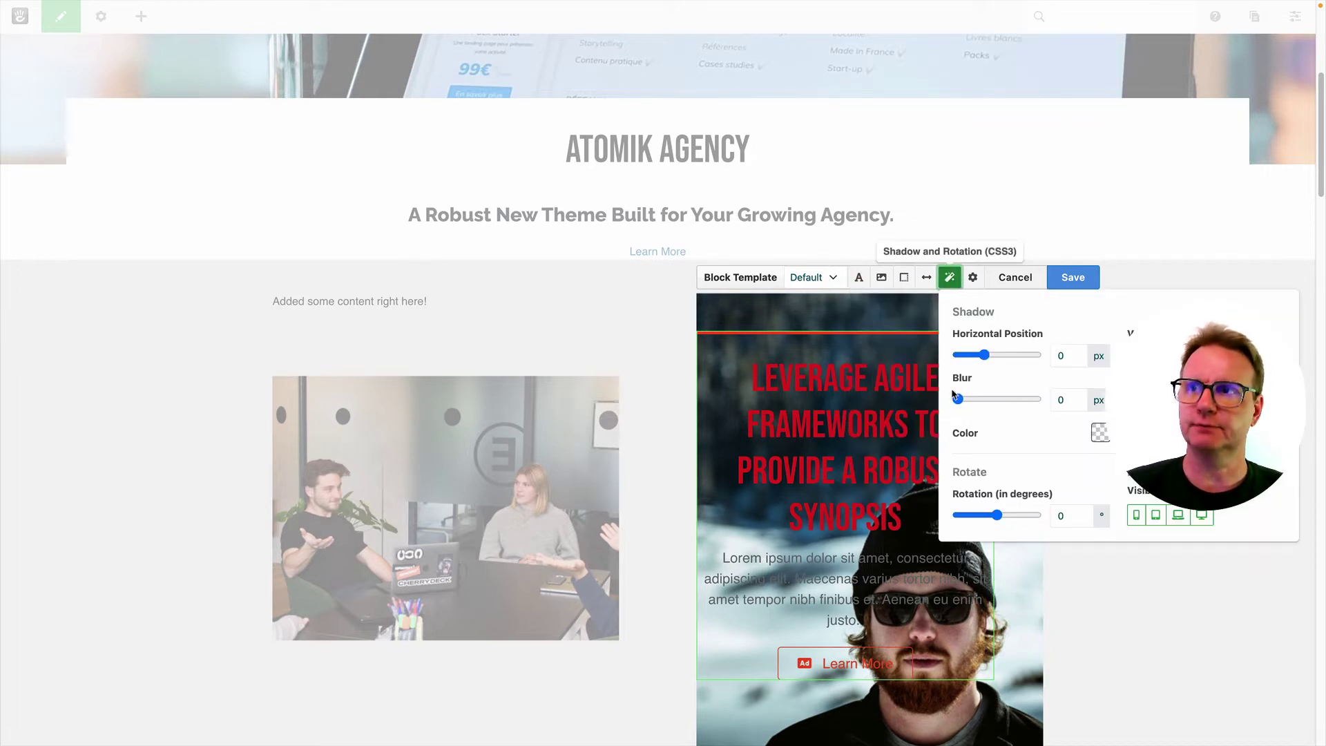
drag(958, 399, 994, 357)
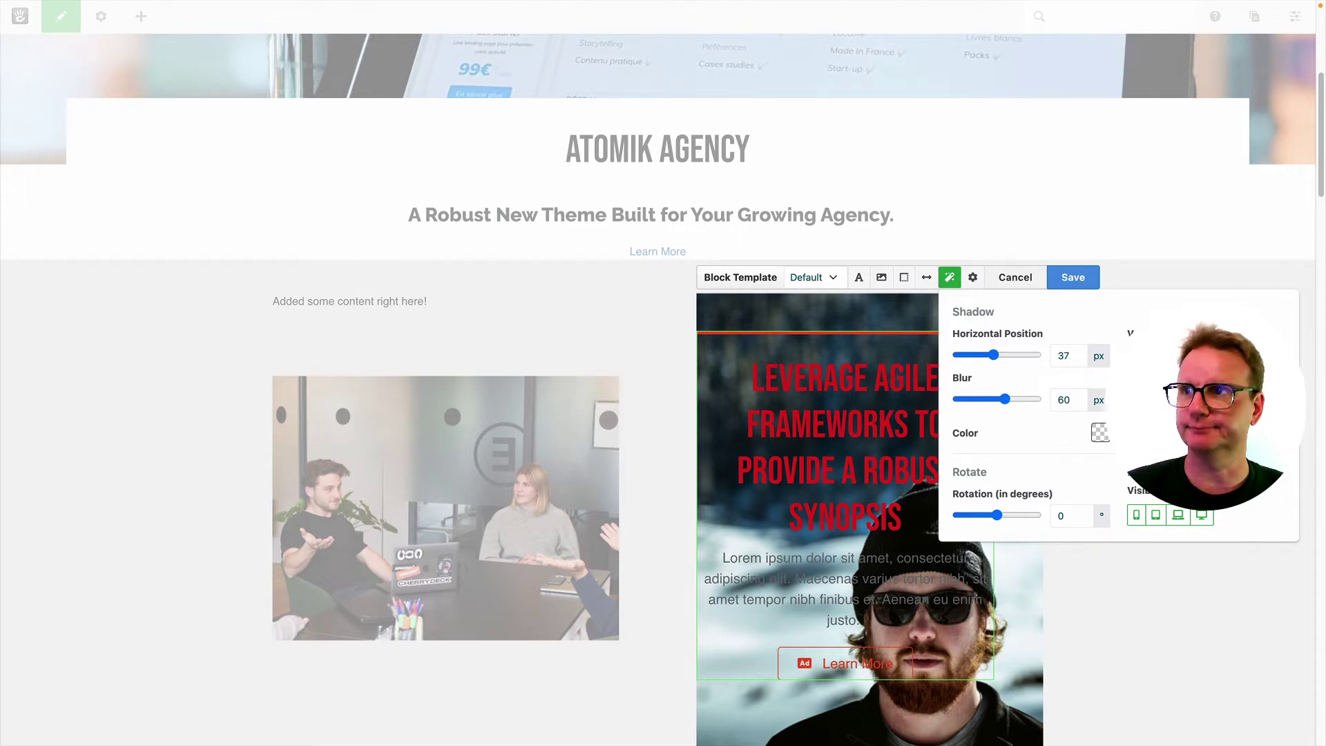
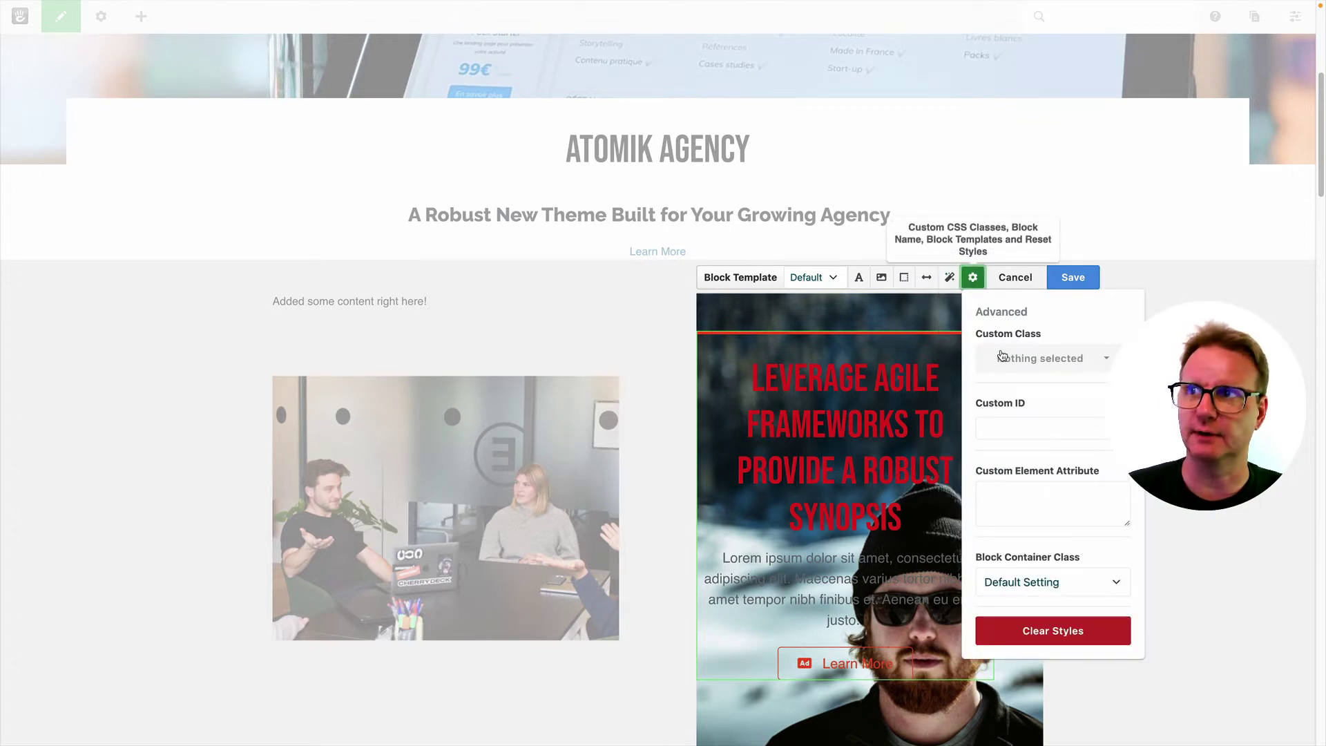
click(1002, 357)
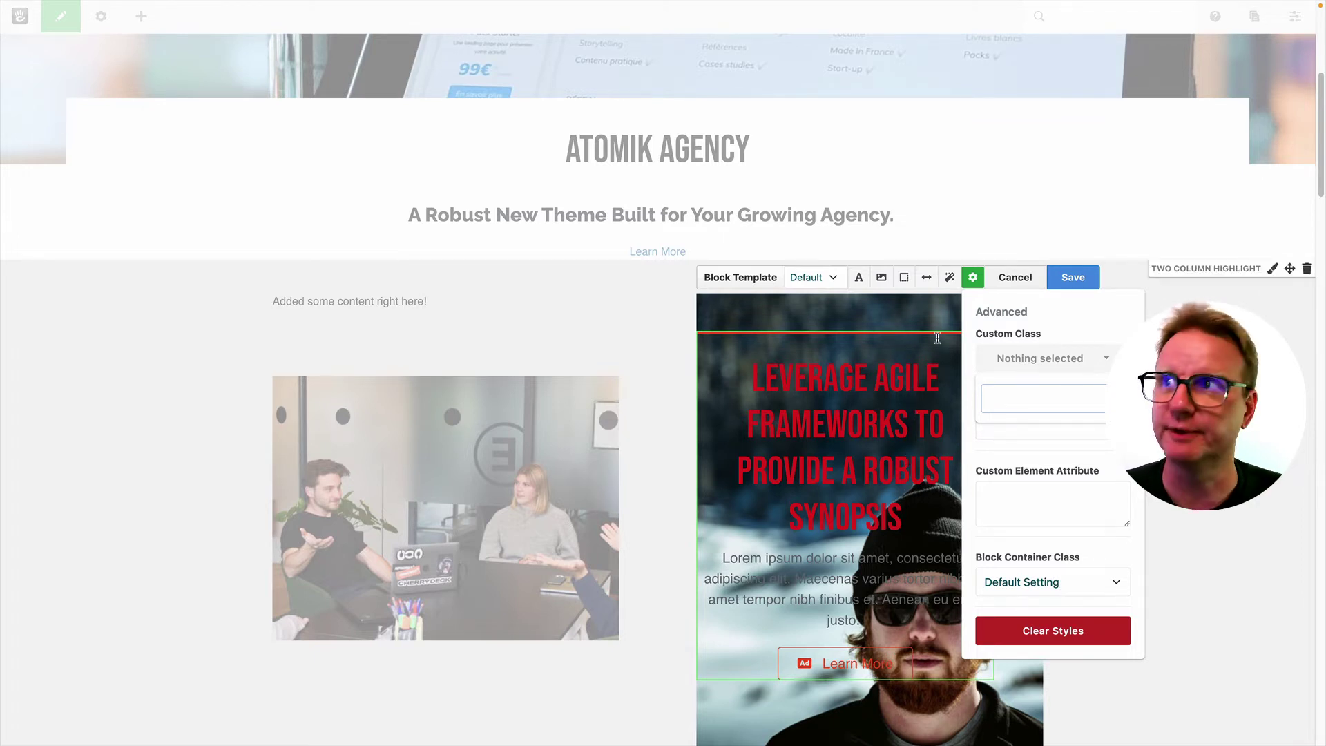
click(1084, 287)
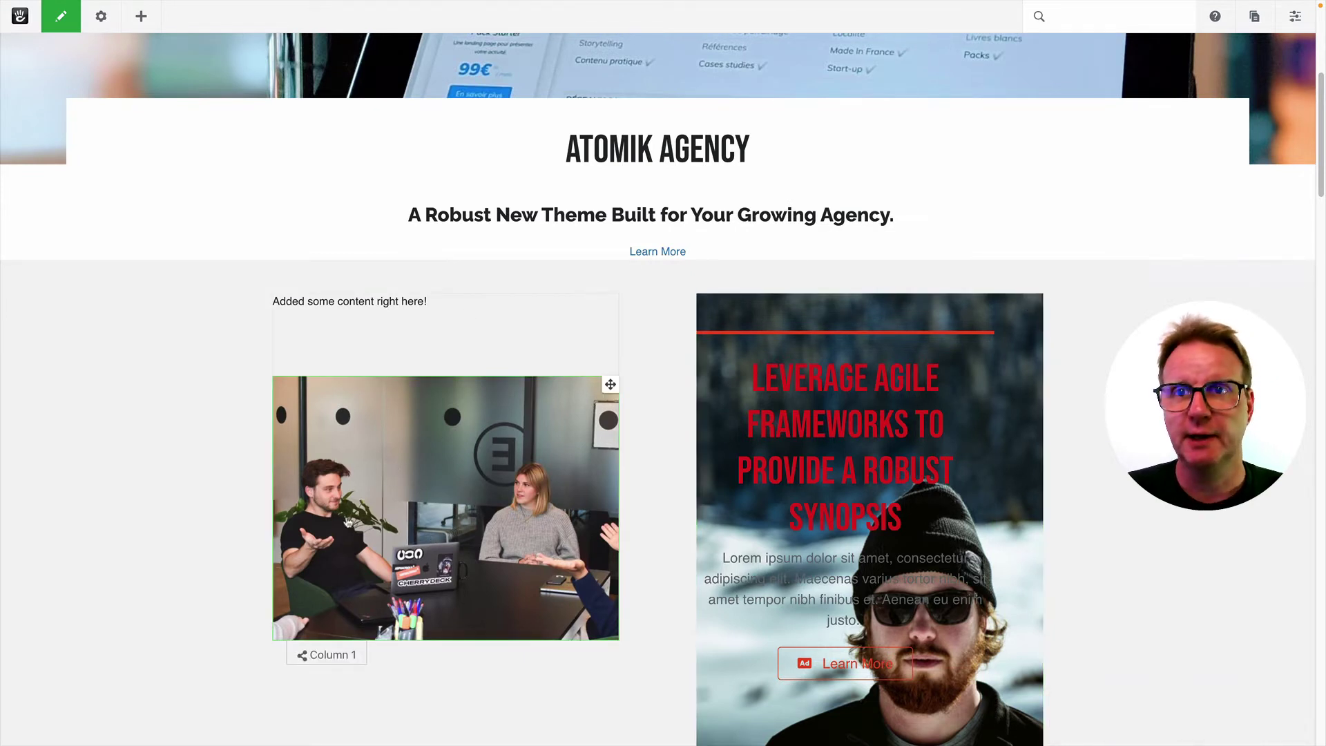
Give the Column 1 area padding of 131 px at the top, 135 px on the right and 99 px on the left, and save
click(331, 656)
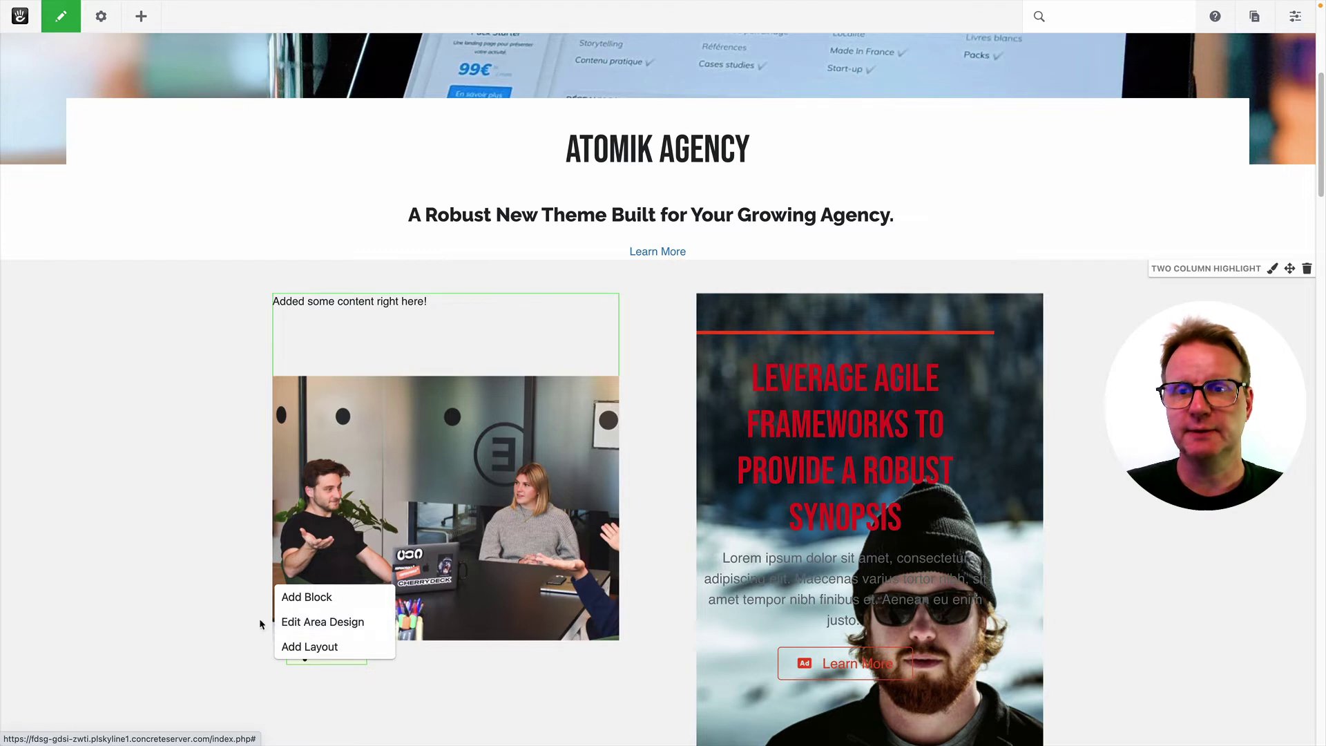
click(322, 623)
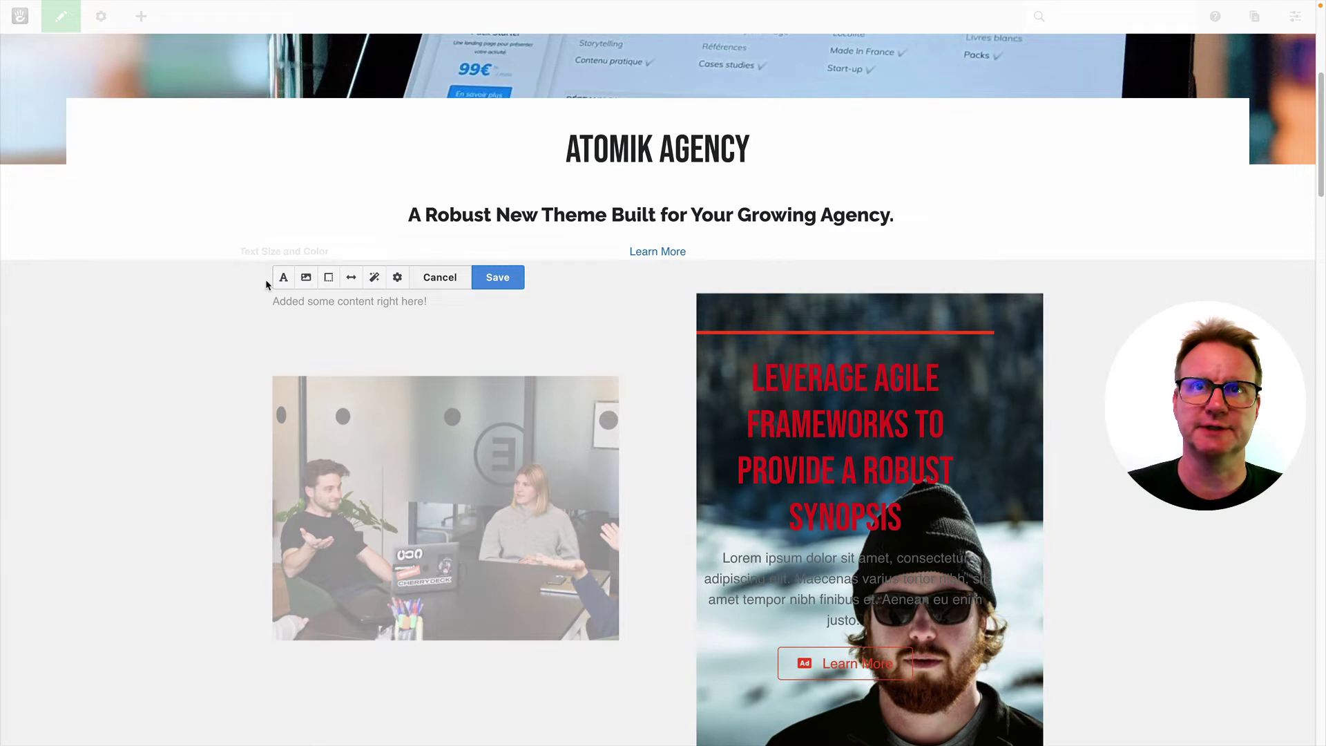
click(351, 277)
drag(358, 355, 411, 356)
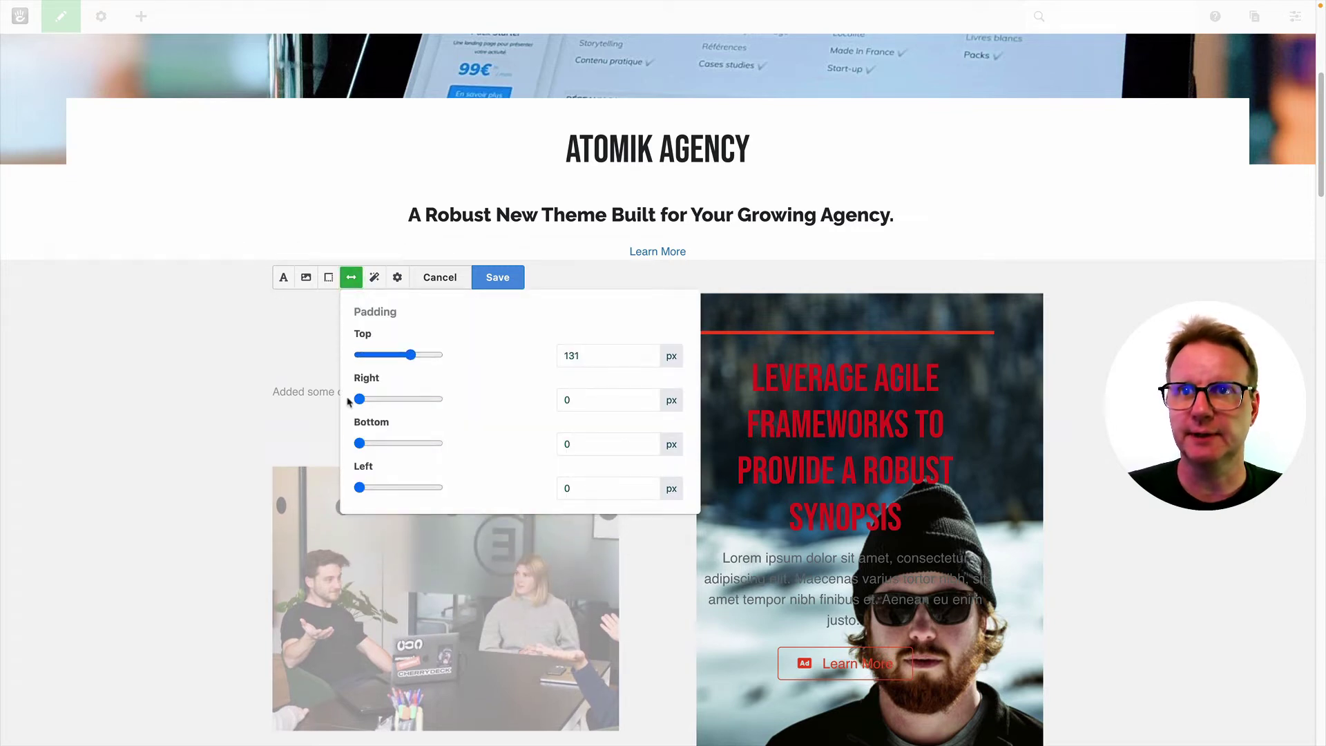
drag(360, 399, 412, 398)
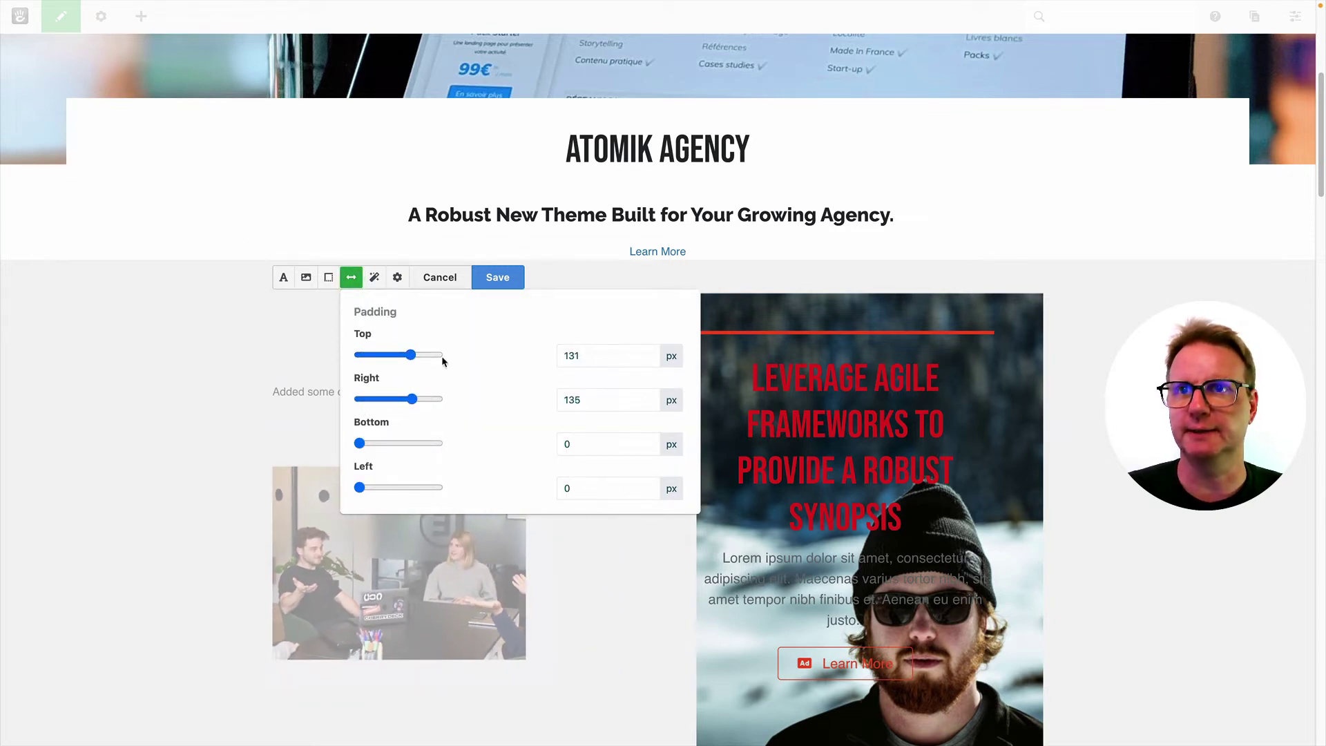
drag(359, 487, 398, 497)
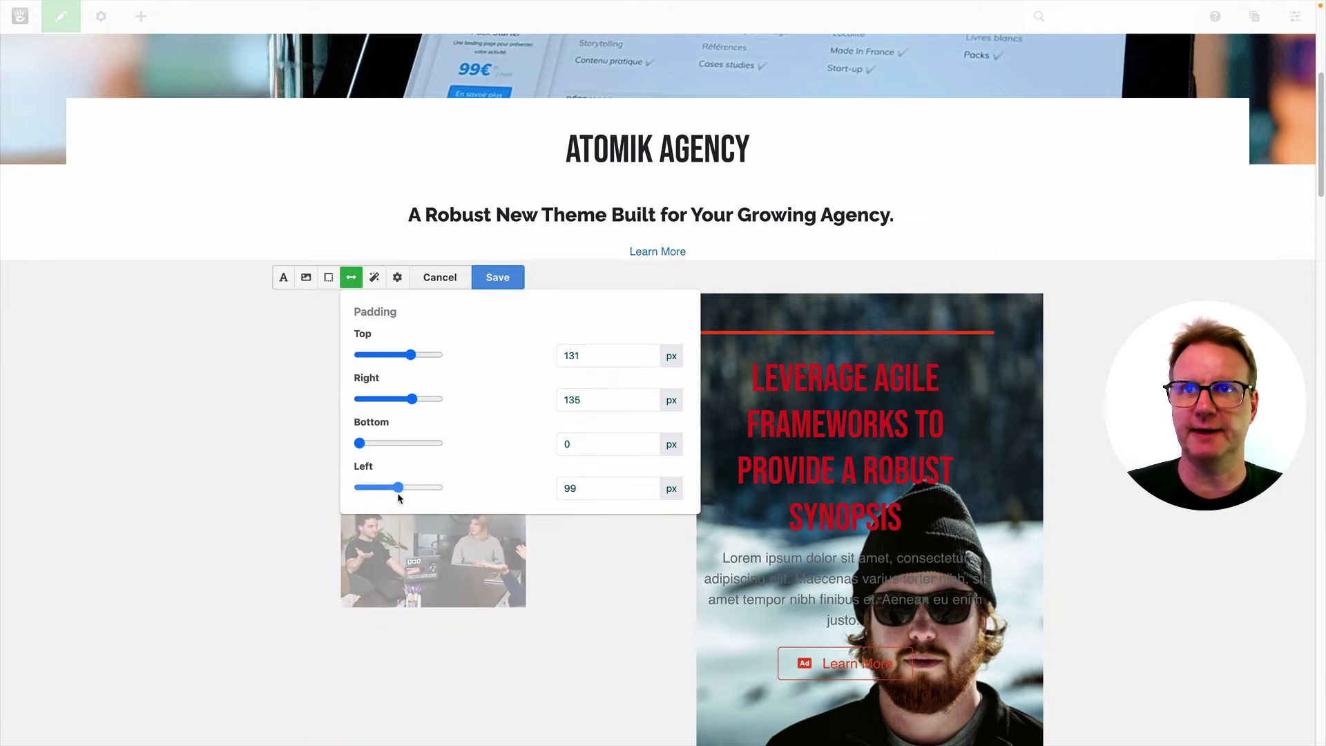
click(491, 287)
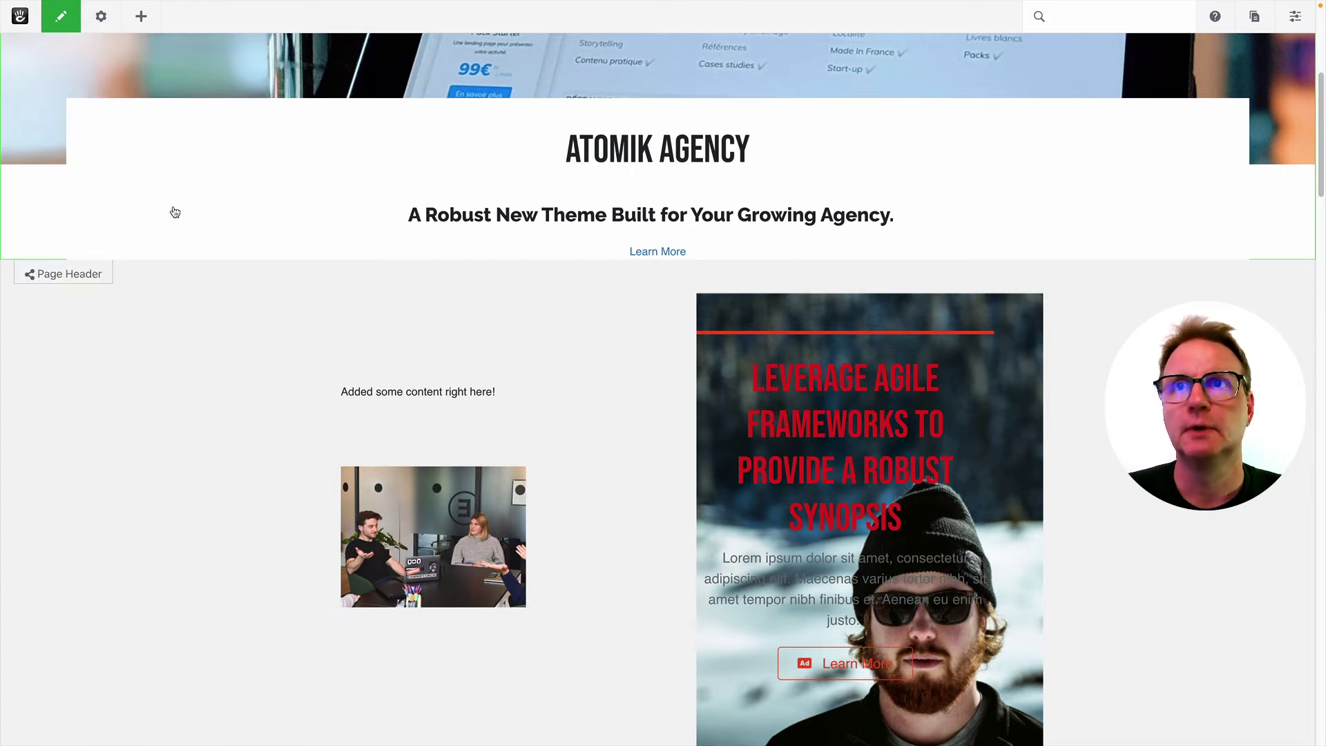
Add a Two Column Condensed container to the Page Header area, below the "Learn More" link
click(143, 17)
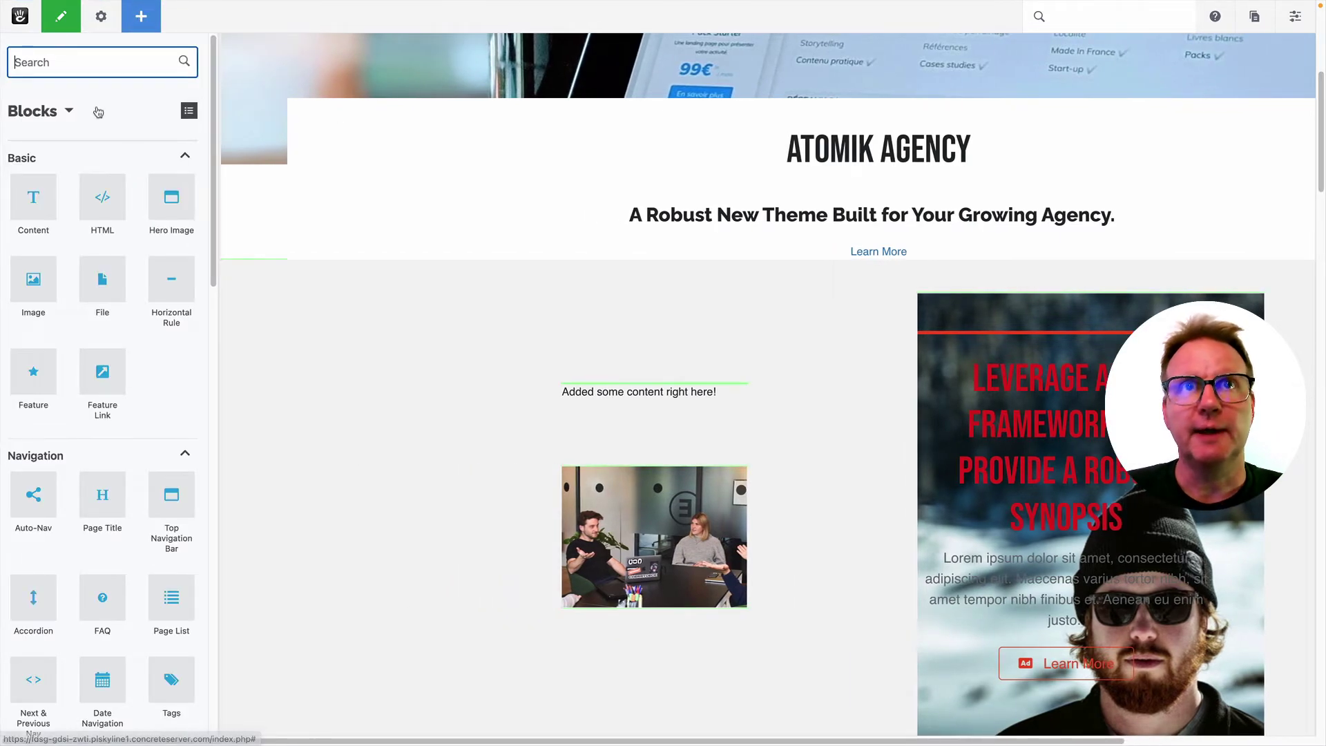
click(60, 114)
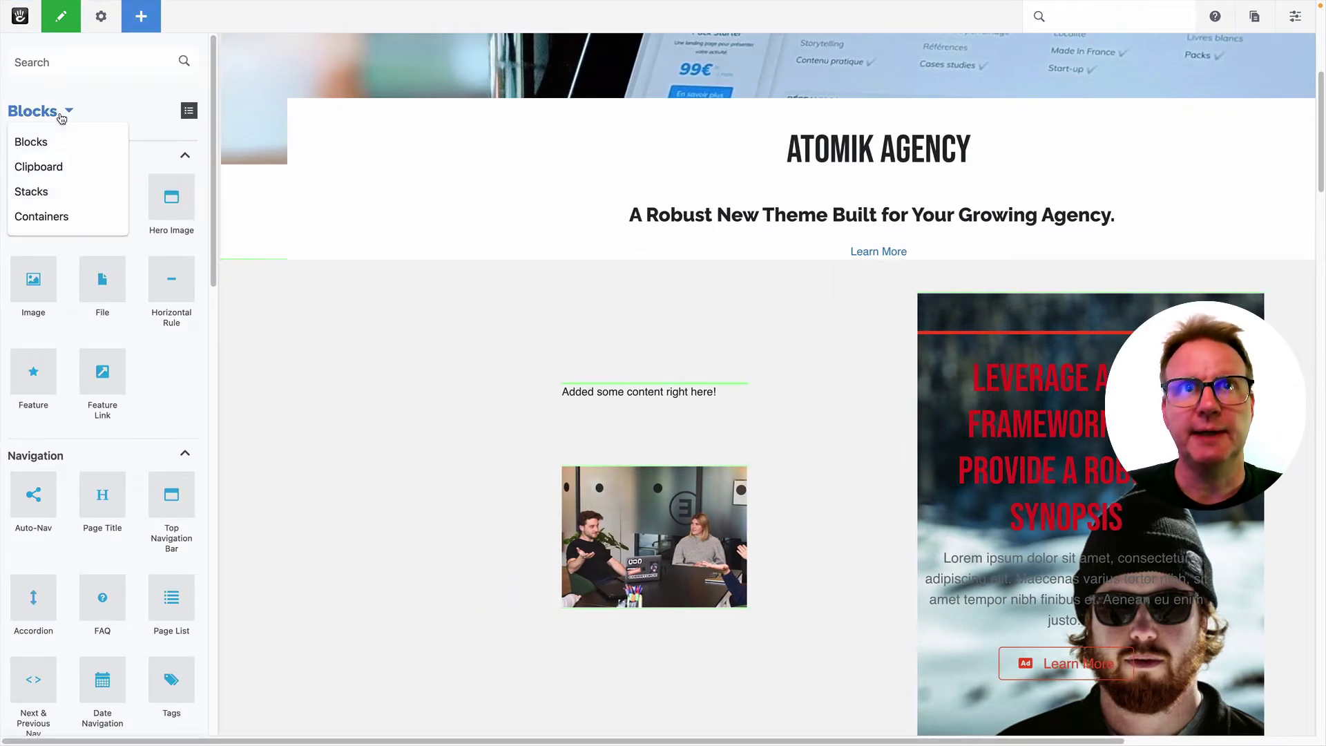
click(78, 219)
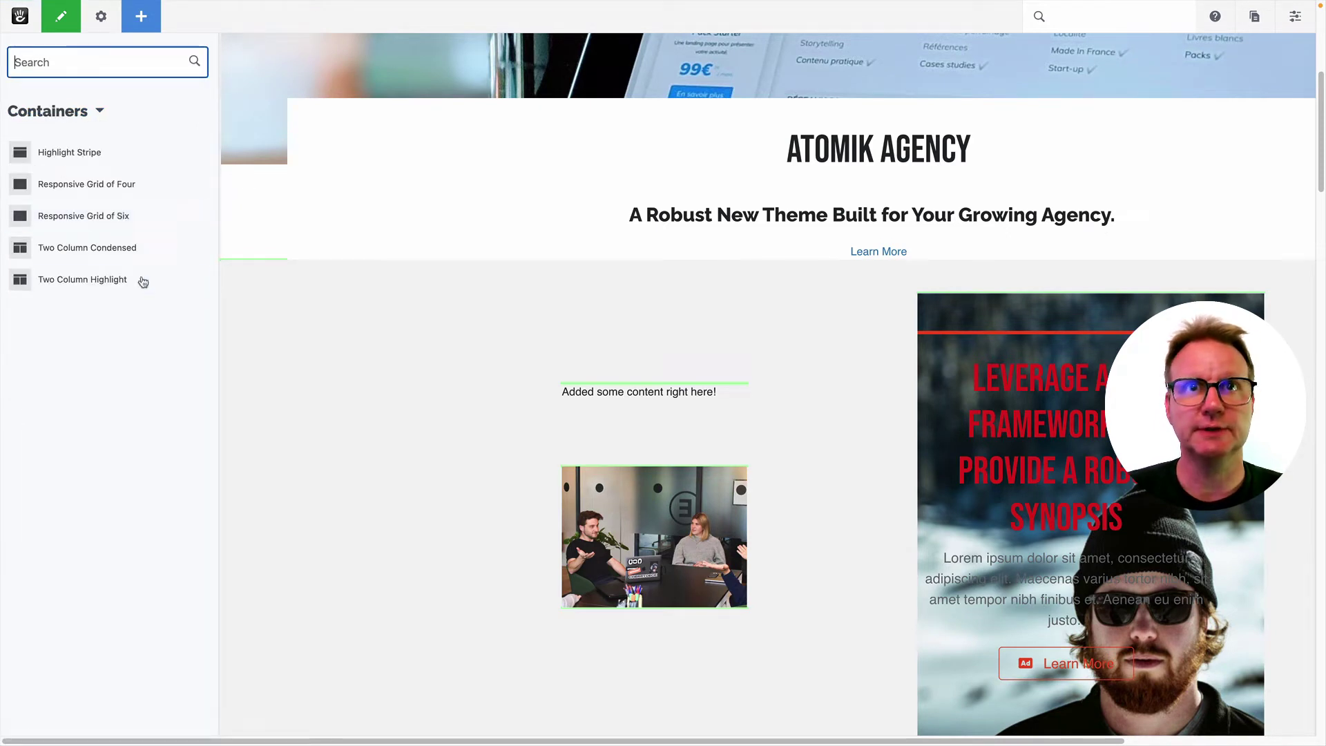
drag(19, 249, 677, 251)
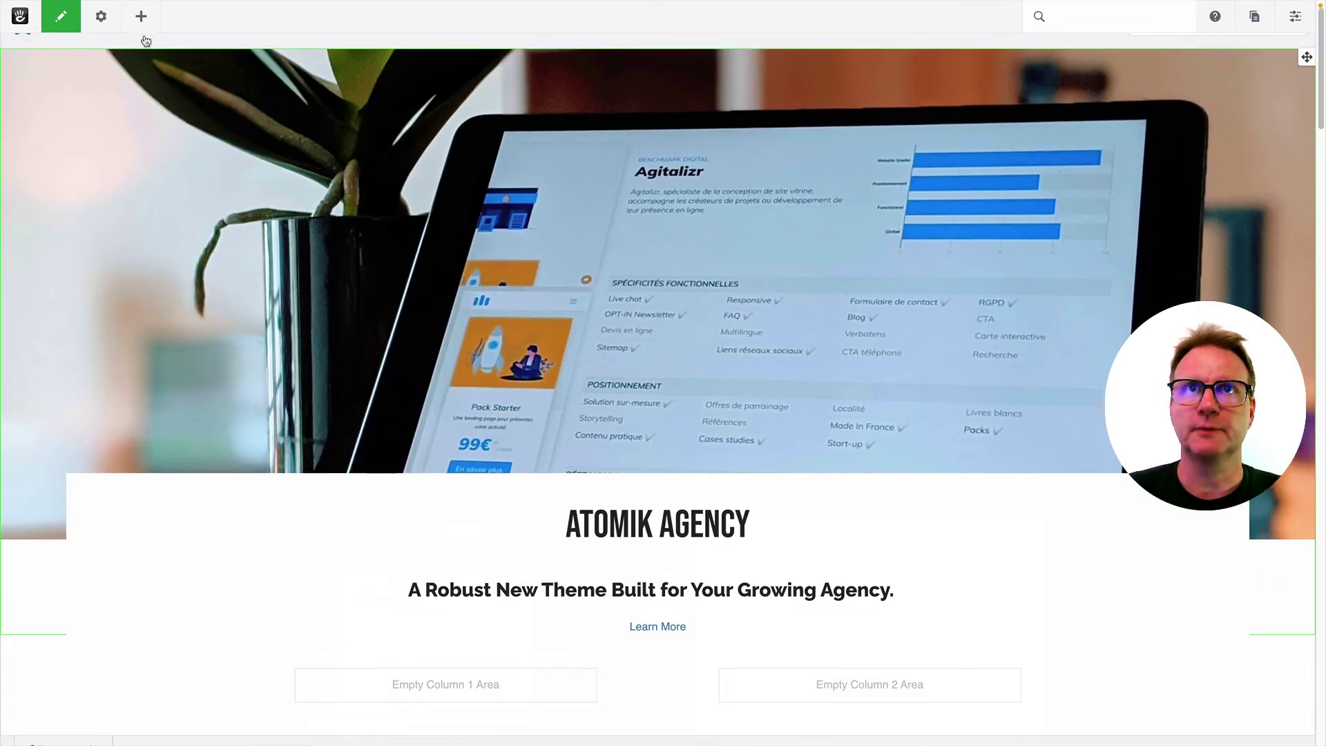
In the page's design settings, keep the Atomik theme and choose the Rustic Elegance skin
click(86, 31)
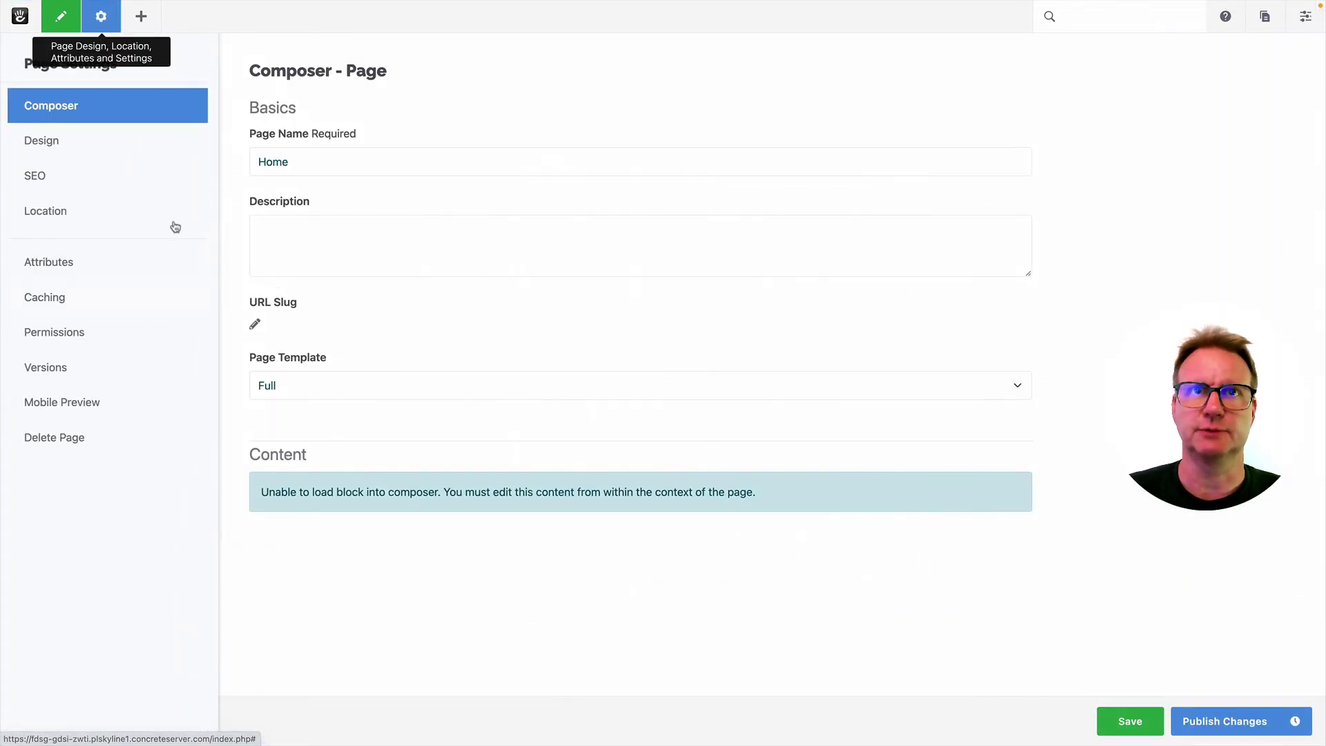
click(97, 143)
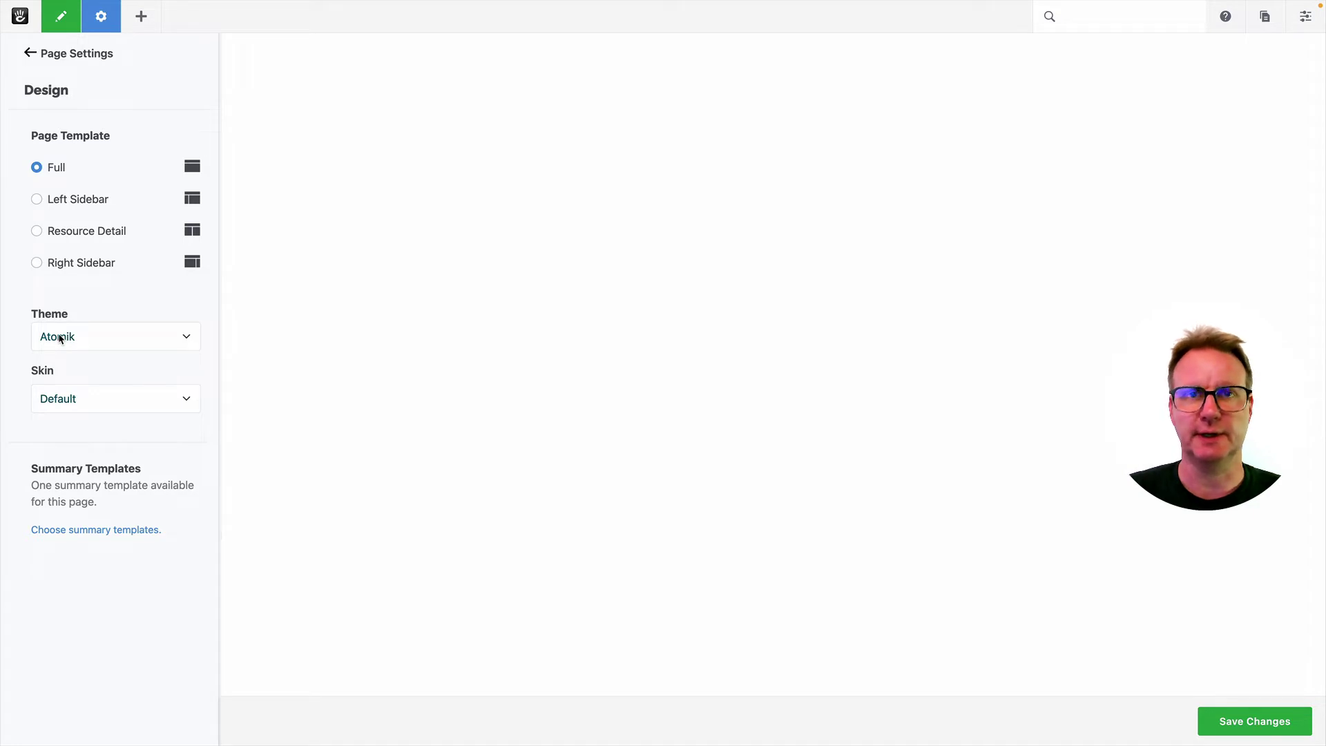
click(61, 339)
click(80, 415)
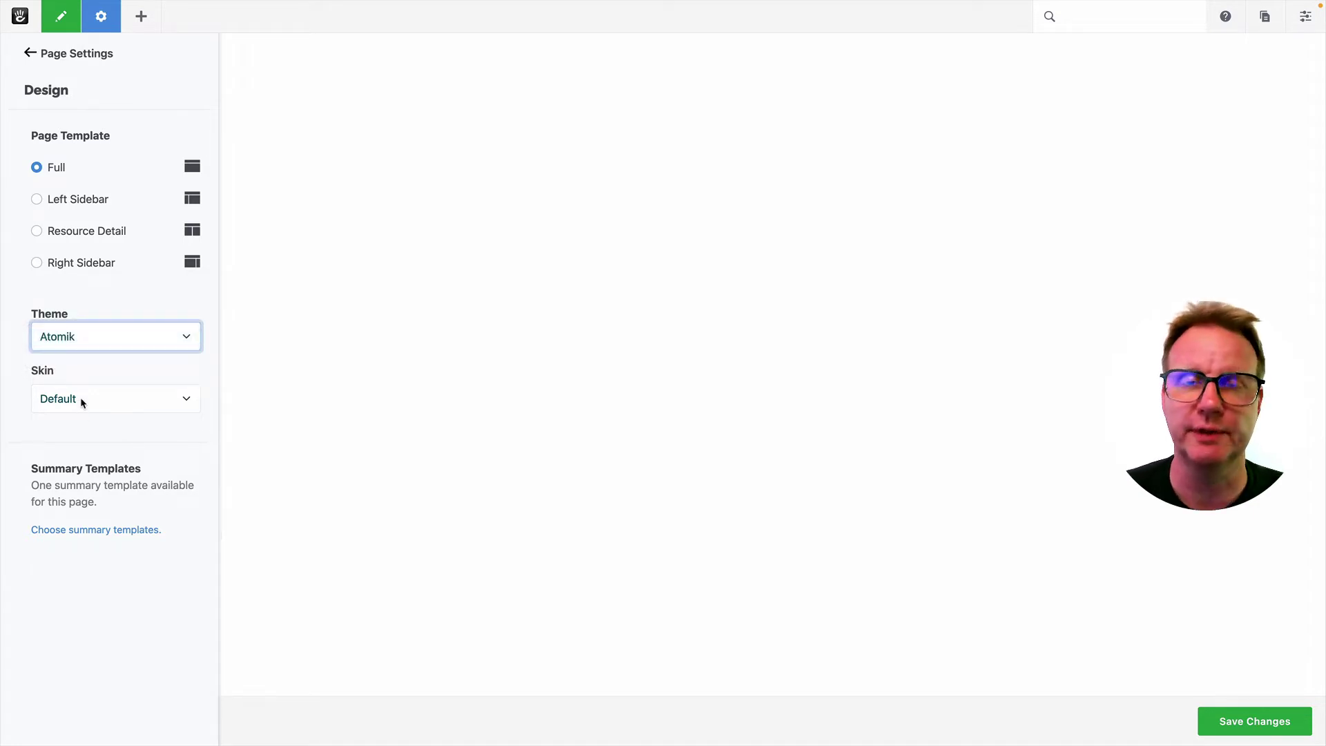
click(81, 401)
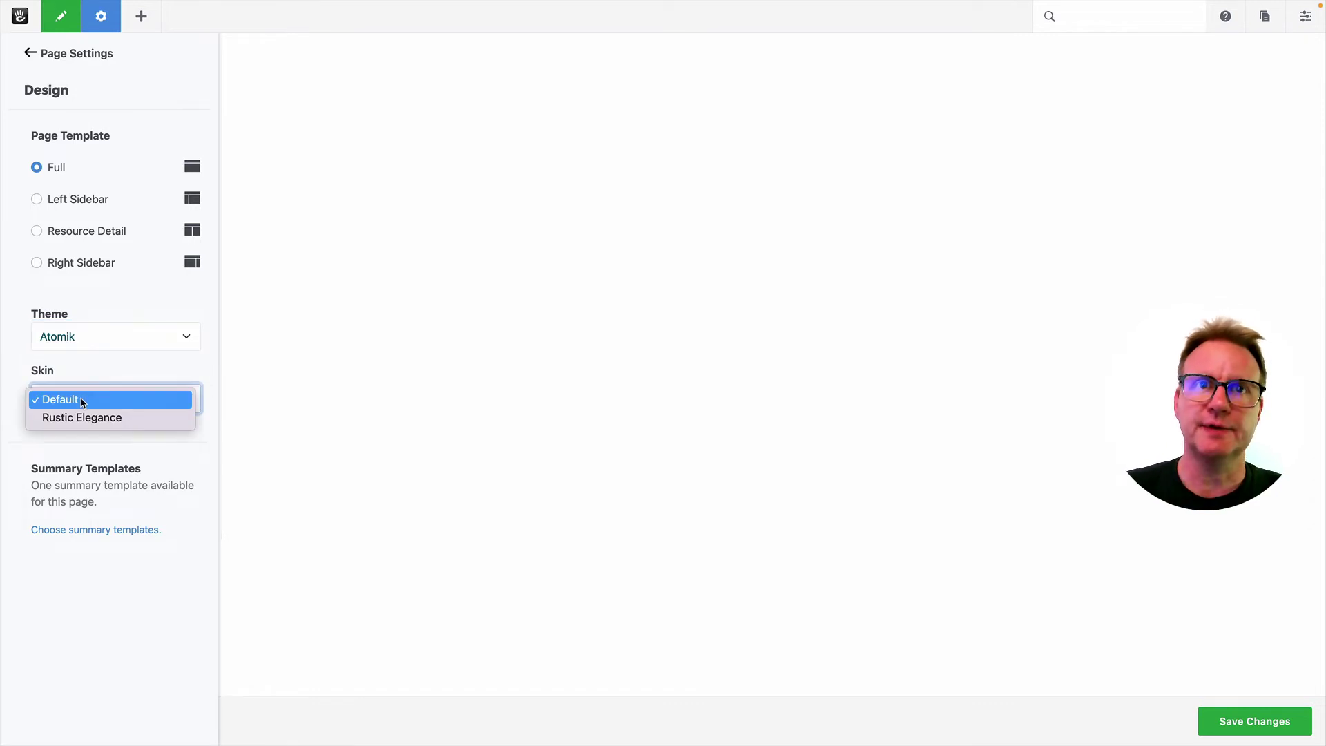
click(93, 418)
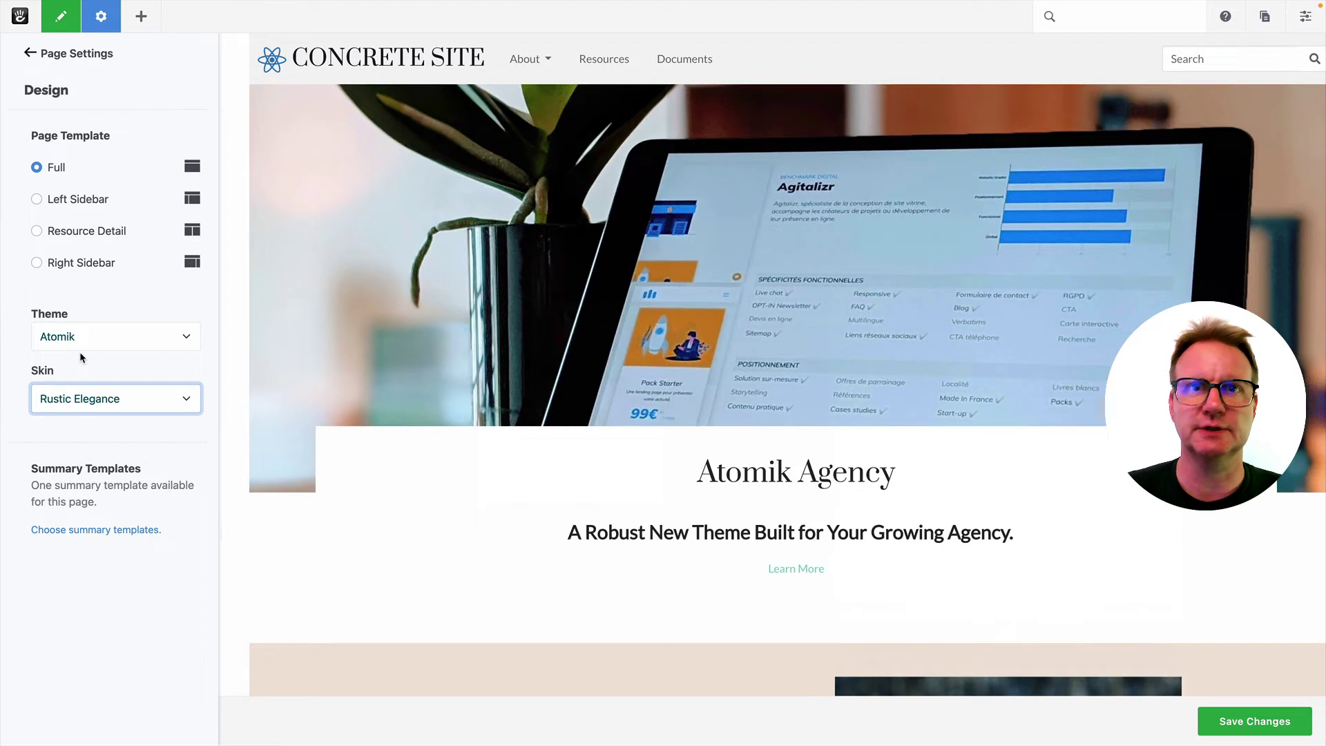
Switch the page skin to Default for comparison and return it to Rustic Elegance
click(116, 400)
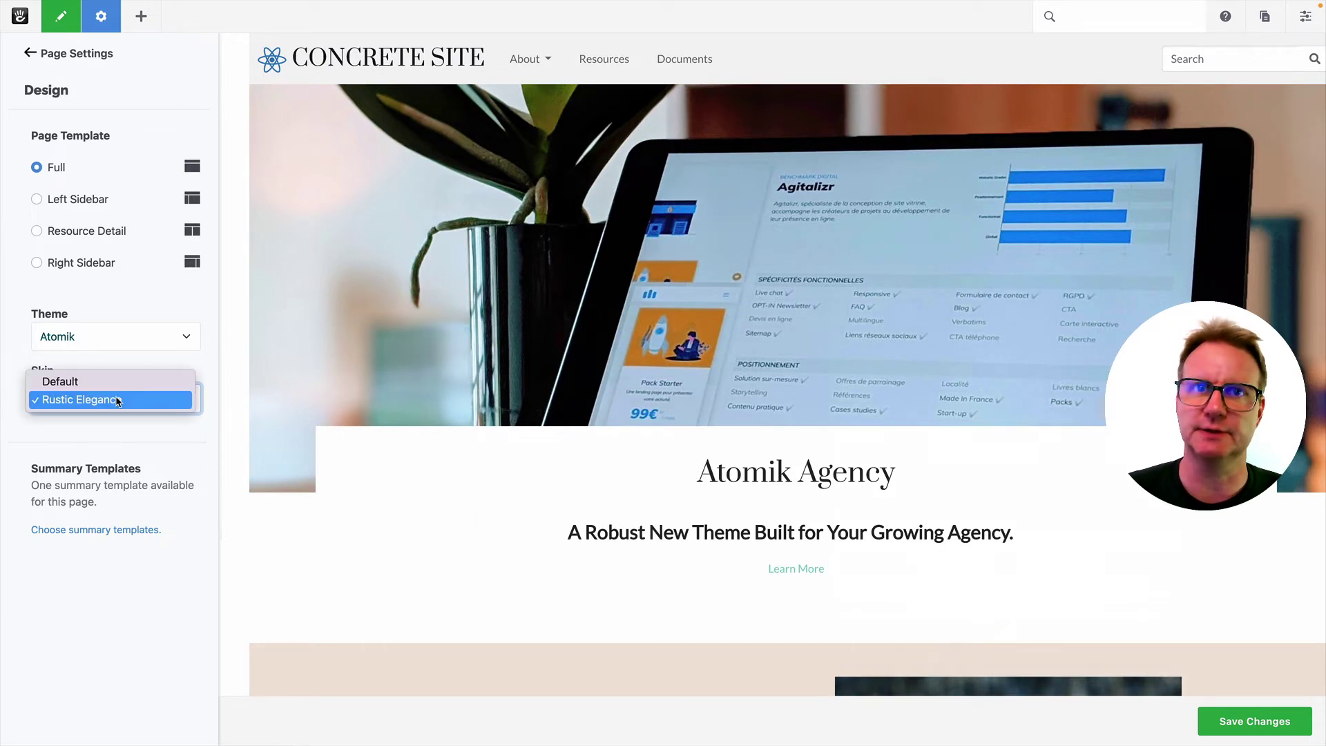
click(119, 376)
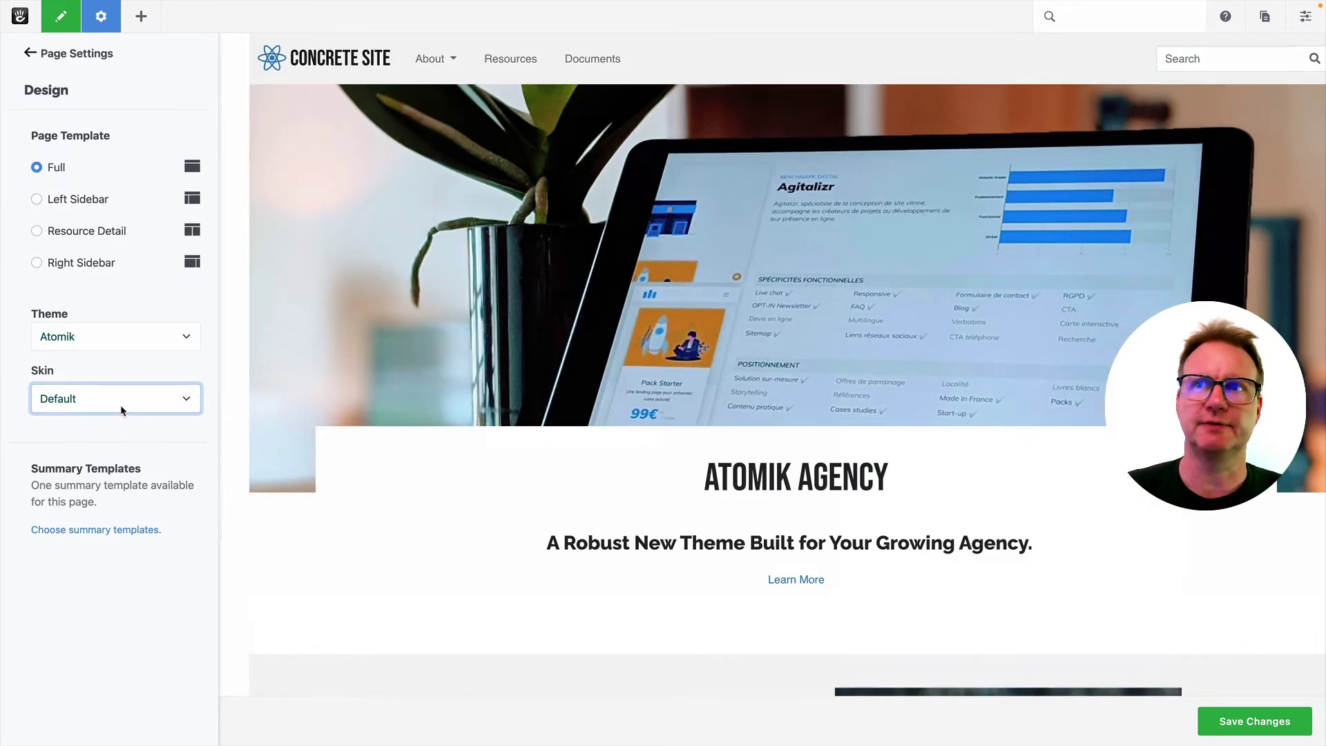
click(120, 405)
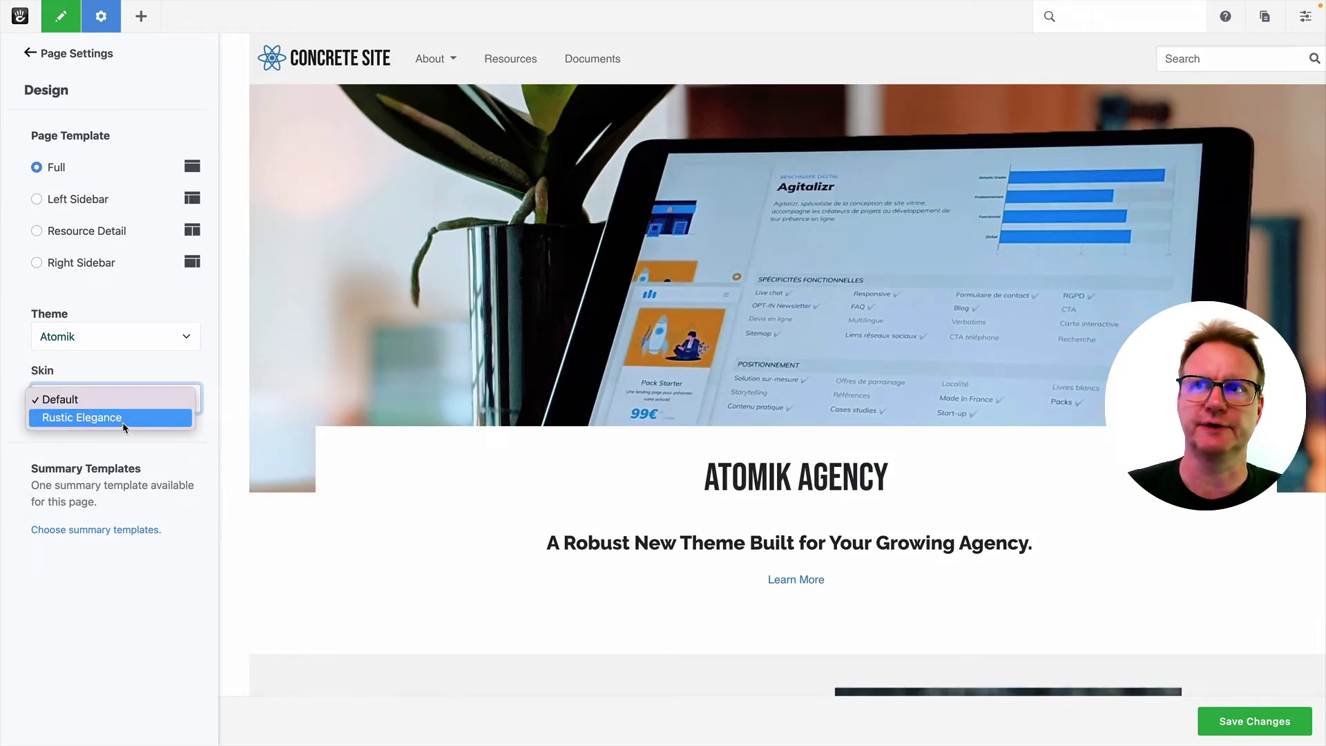
click(122, 421)
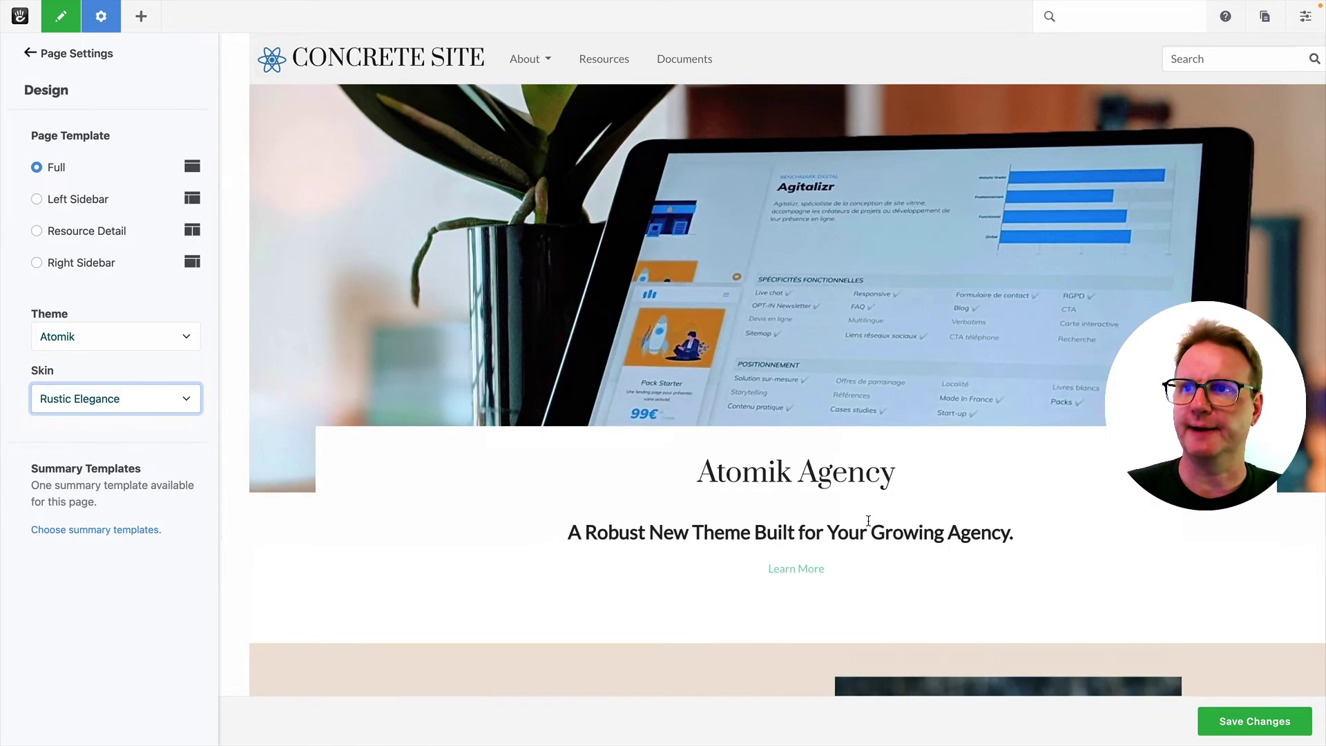
Review the page in the Rustic Elegance skin, save the design changes and publish the page
scroll(317, 536, down, 8)
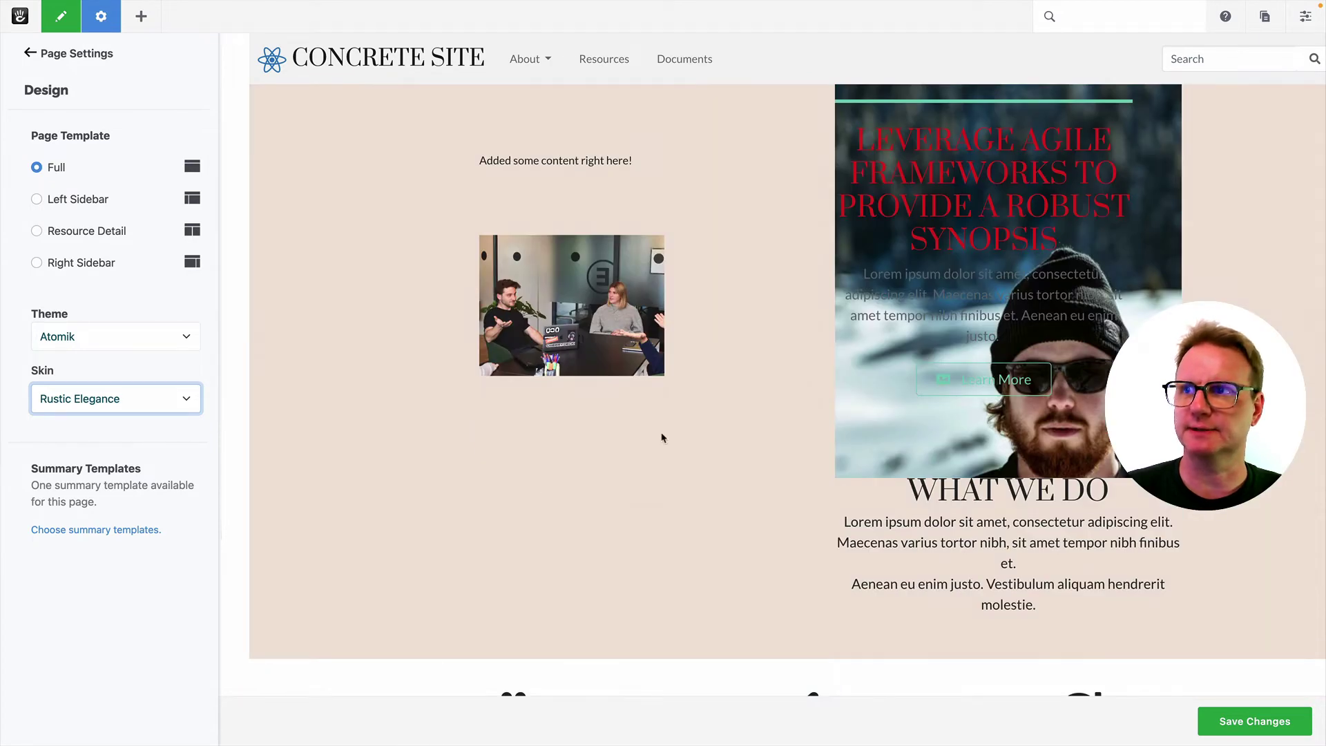
scroll(688, 465, down, 15)
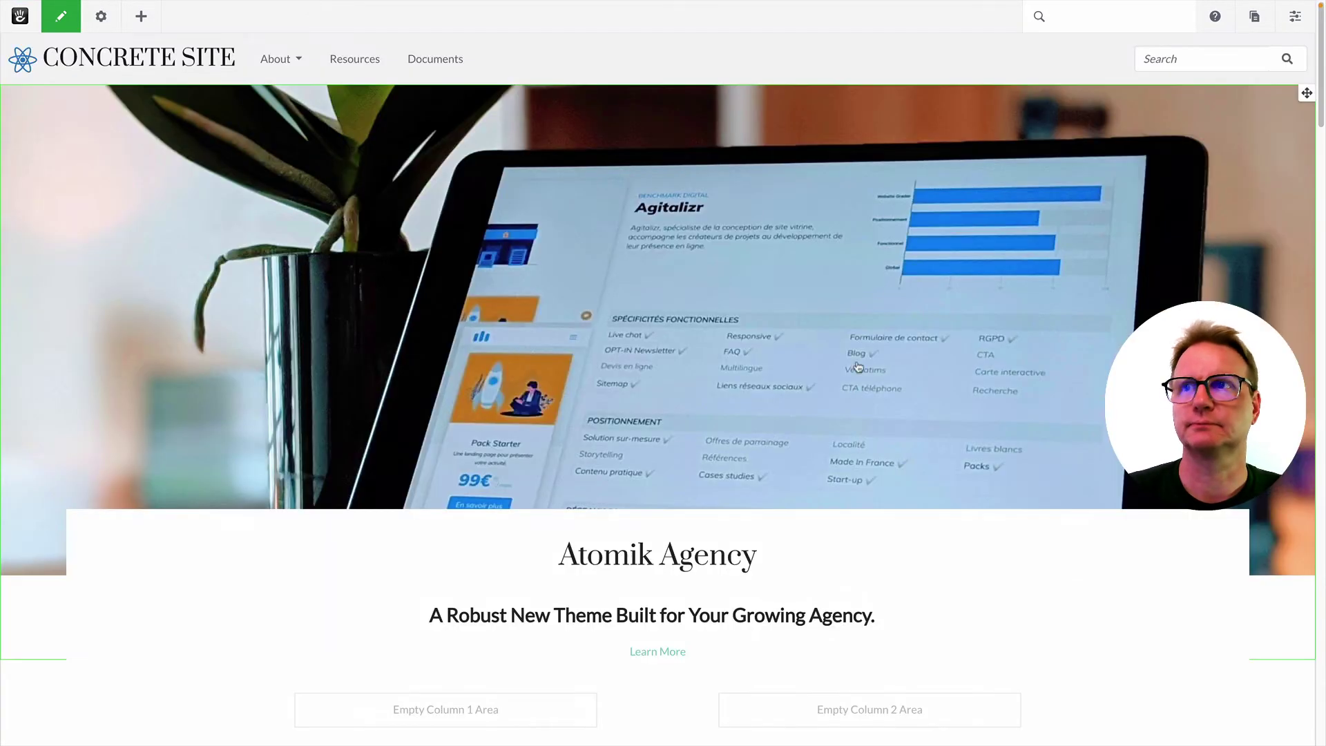
scroll(421, 435, down, 5)
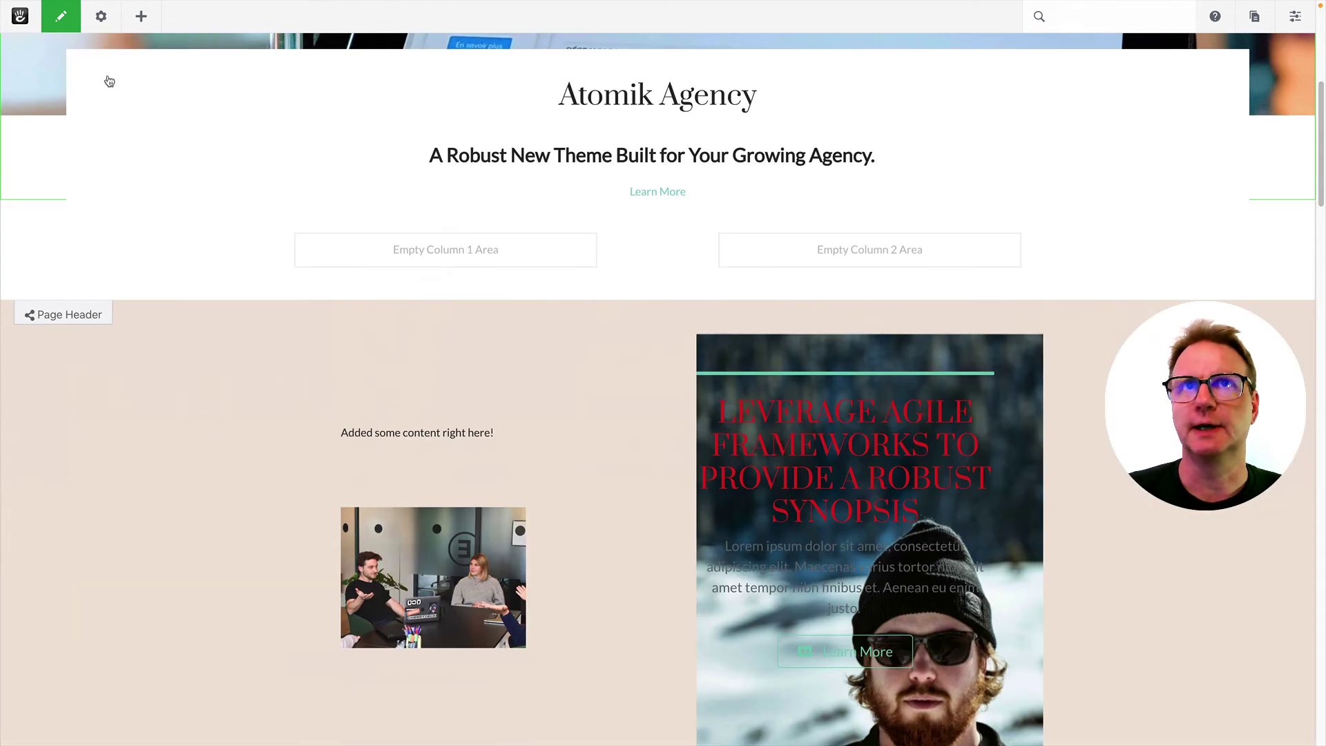
click(61, 16)
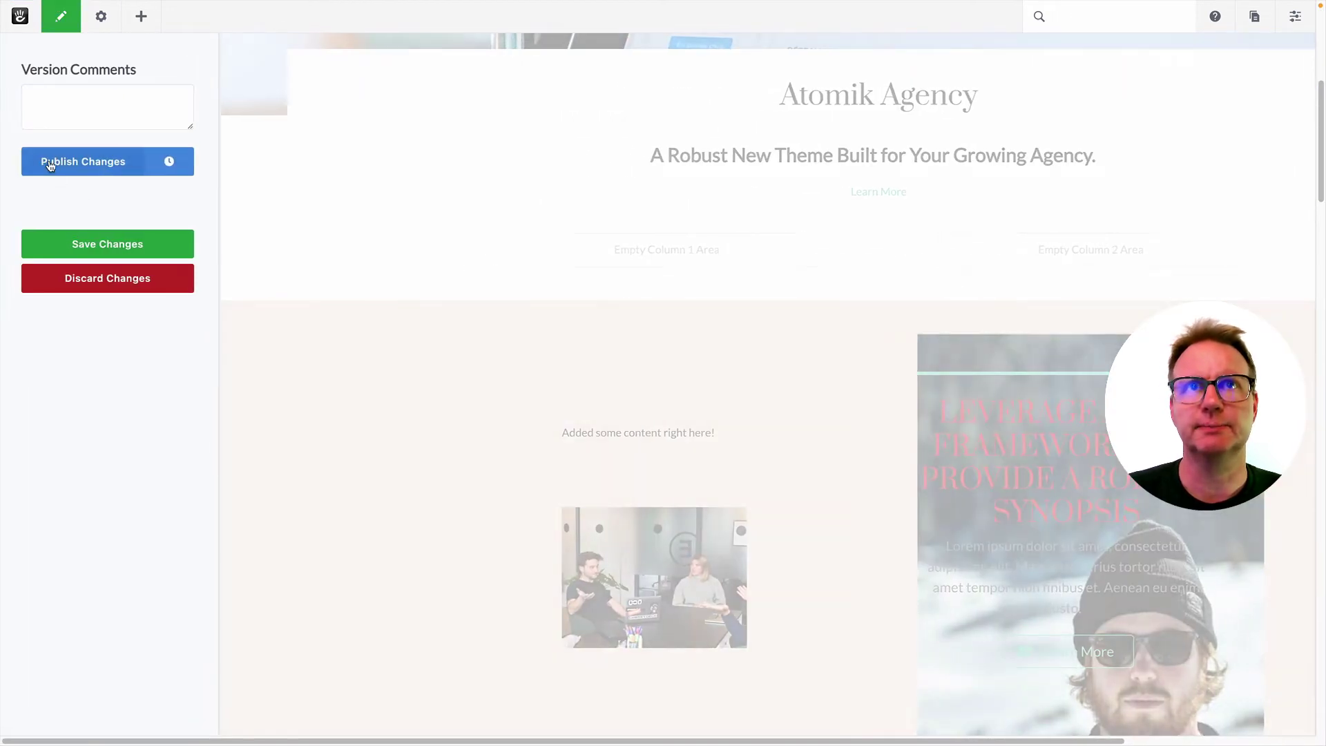
click(53, 164)
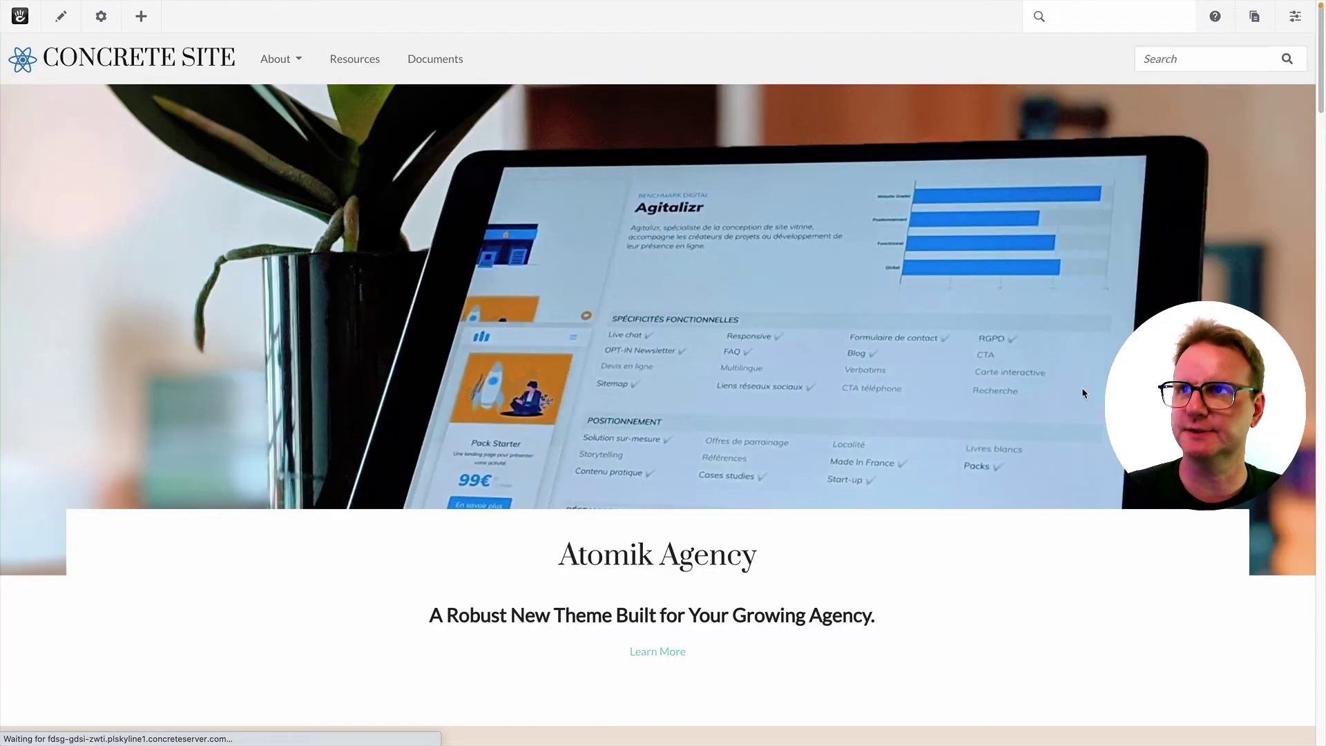
scroll(913, 574, down, 10)
scroll(914, 569, up, 10)
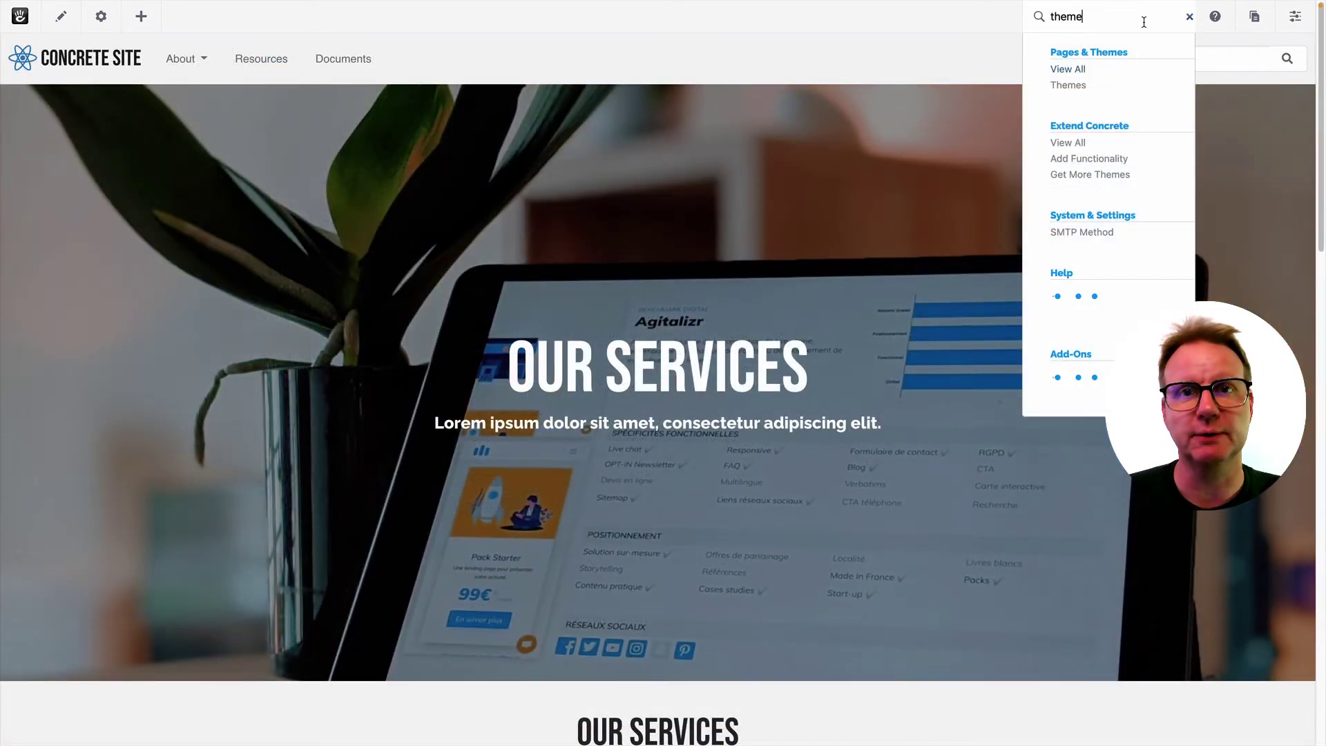
Find the Themes dashboard page by searching for "theme" and open the Atomik theme for customization
click(1082, 85)
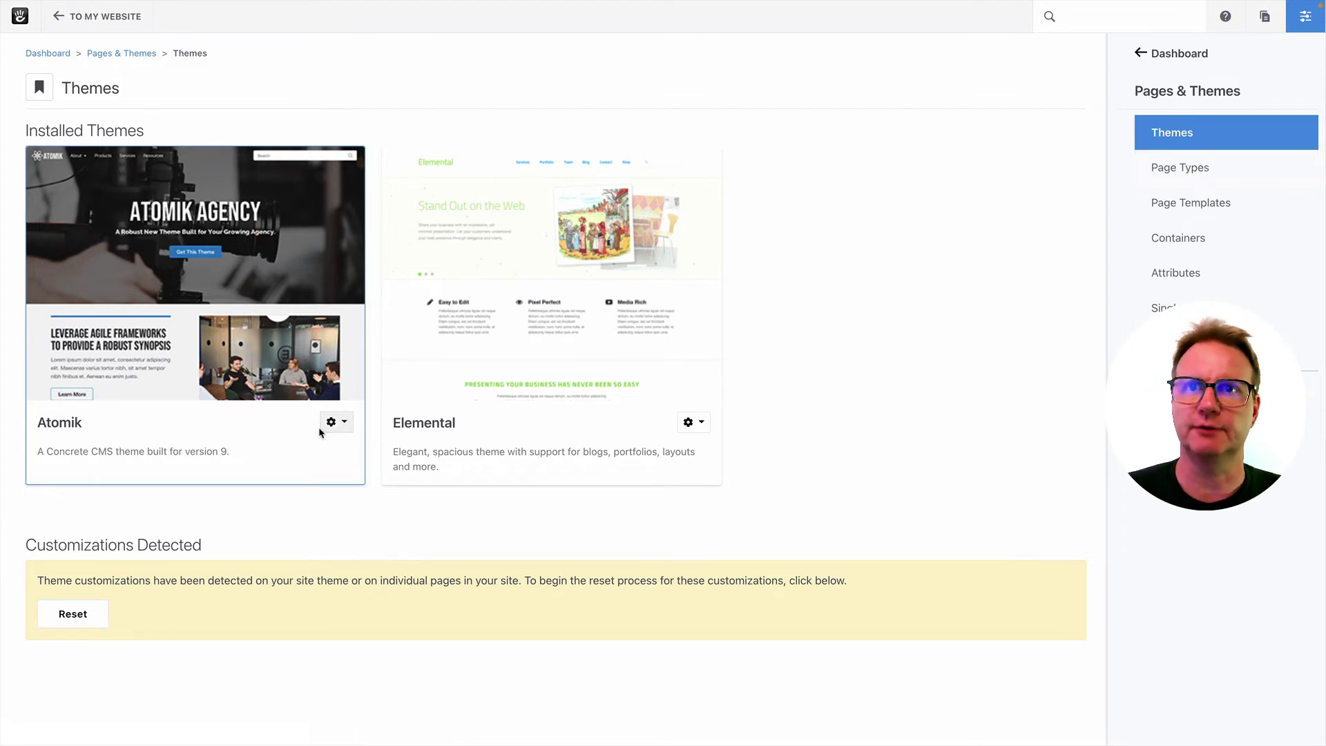
click(343, 424)
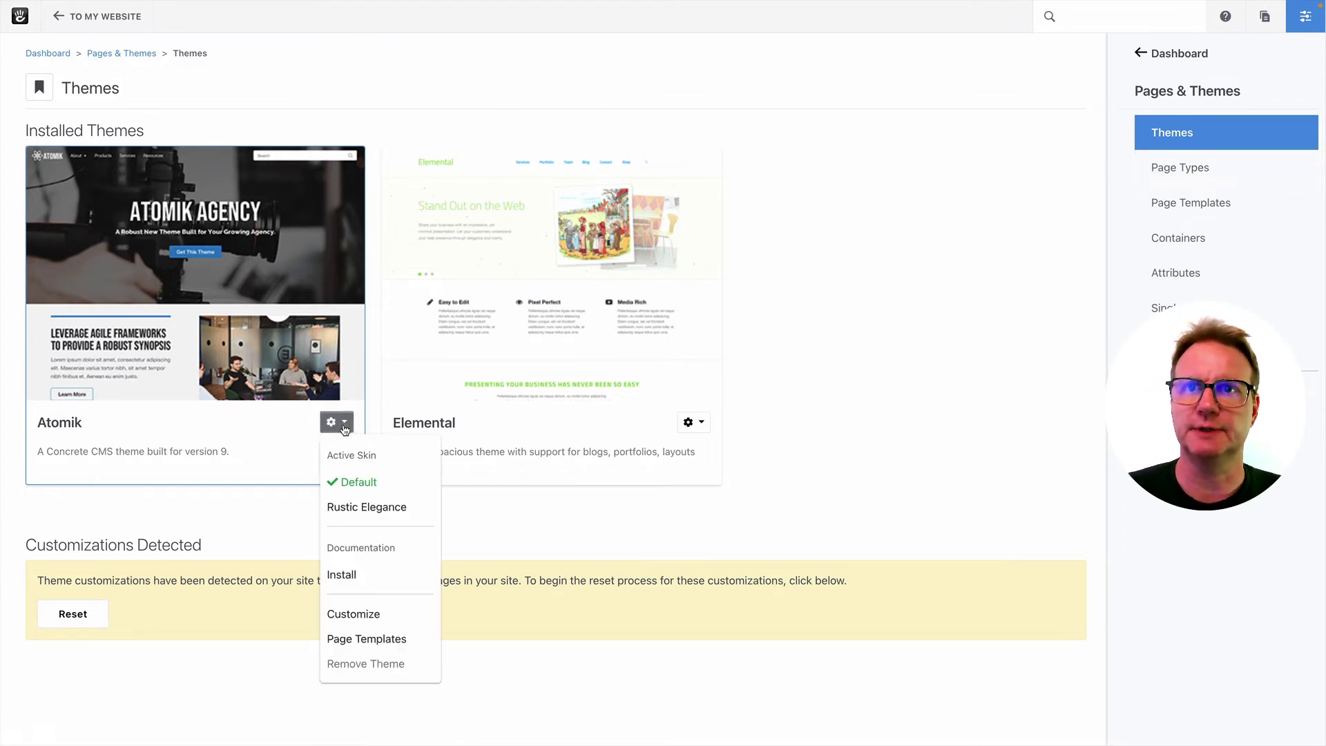
click(398, 614)
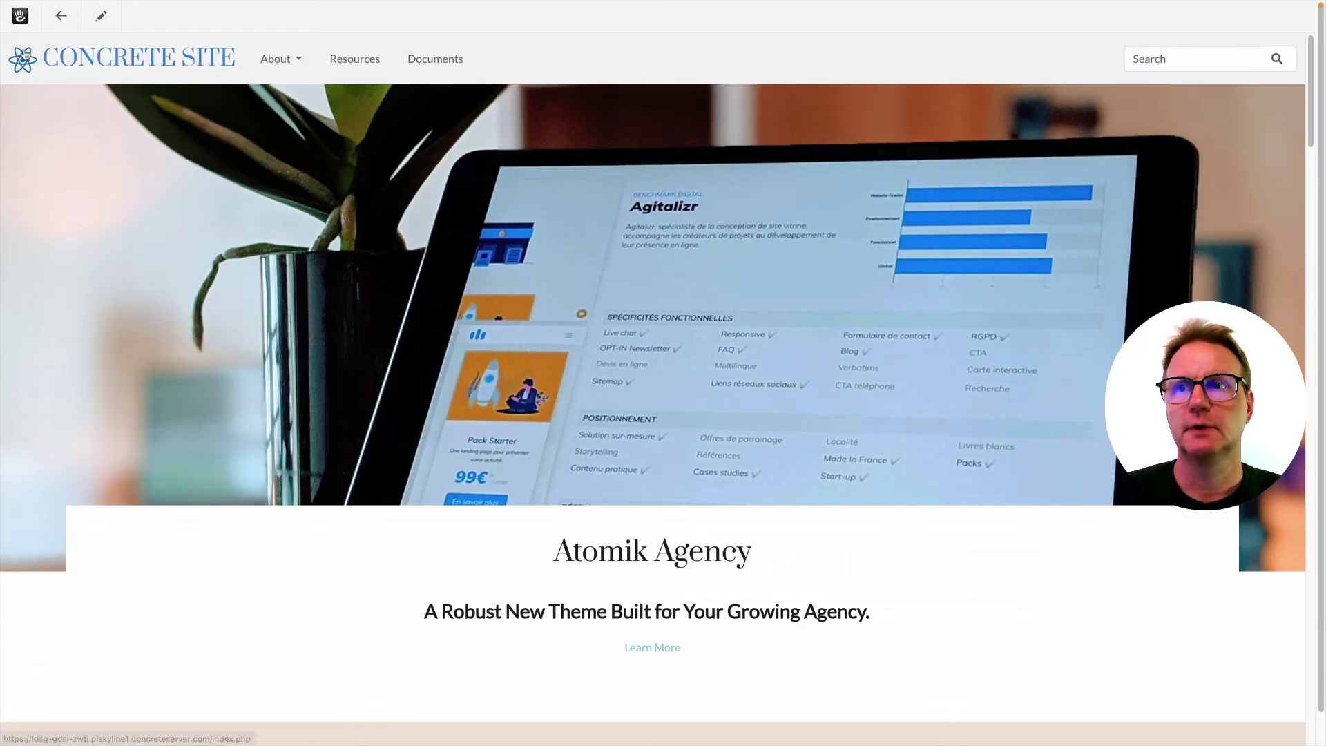
scroll(874, 406, down, 8)
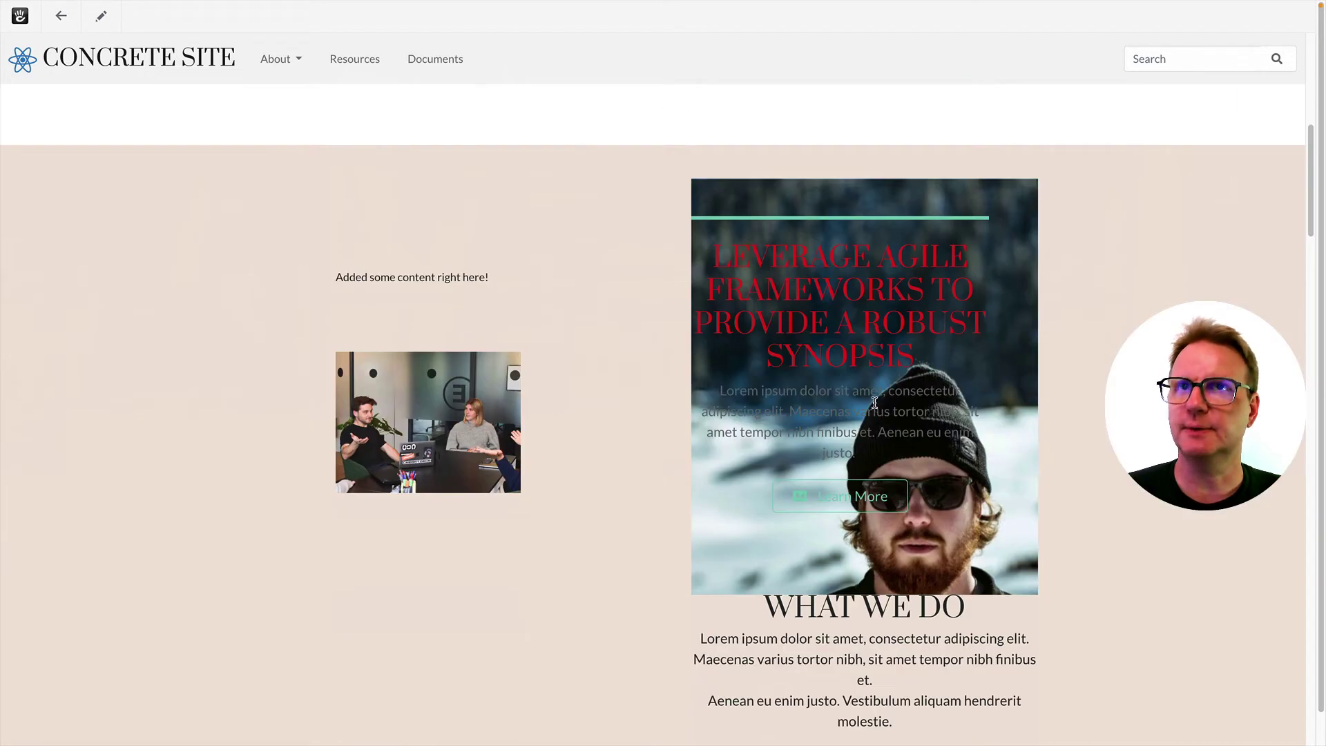
scroll(873, 406, up, 3)
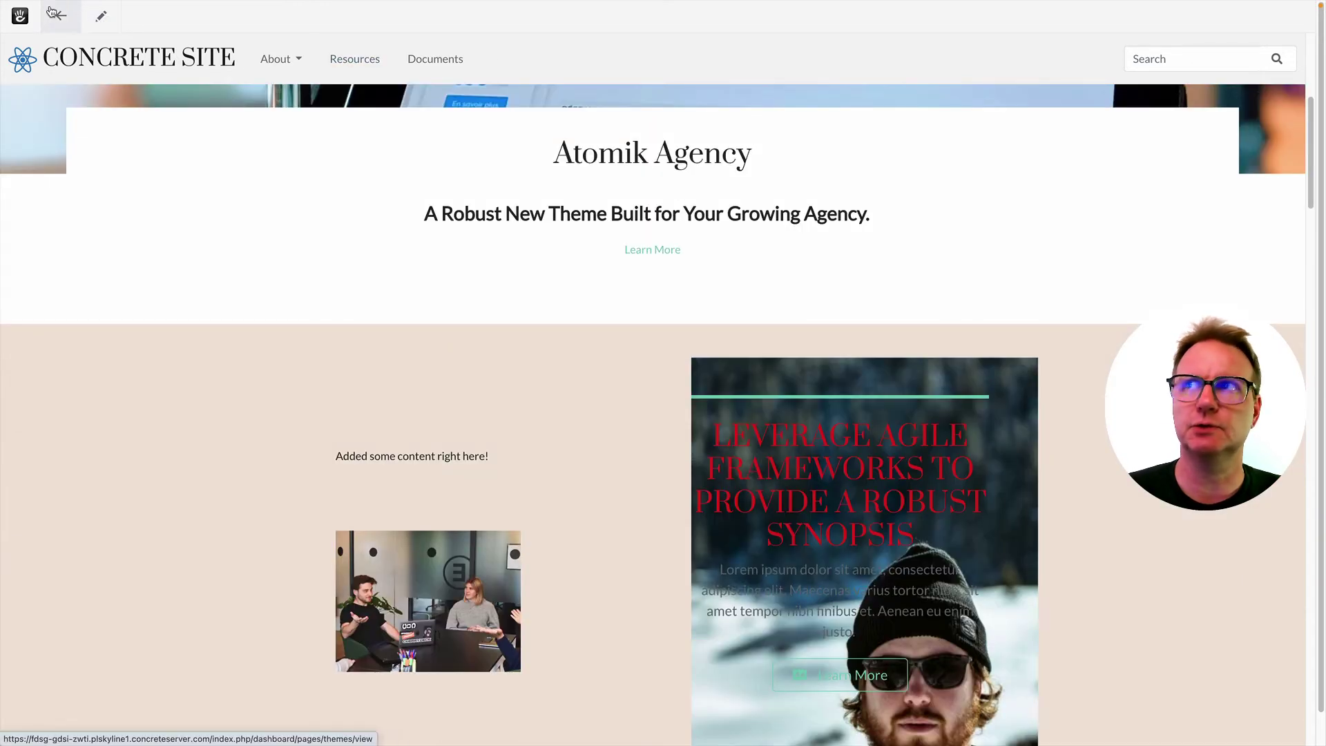
Customize the Rustic Elegance preset of the Atomik theme by setting its base font family to Prata
mouse_move(503, 6)
click(101, 15)
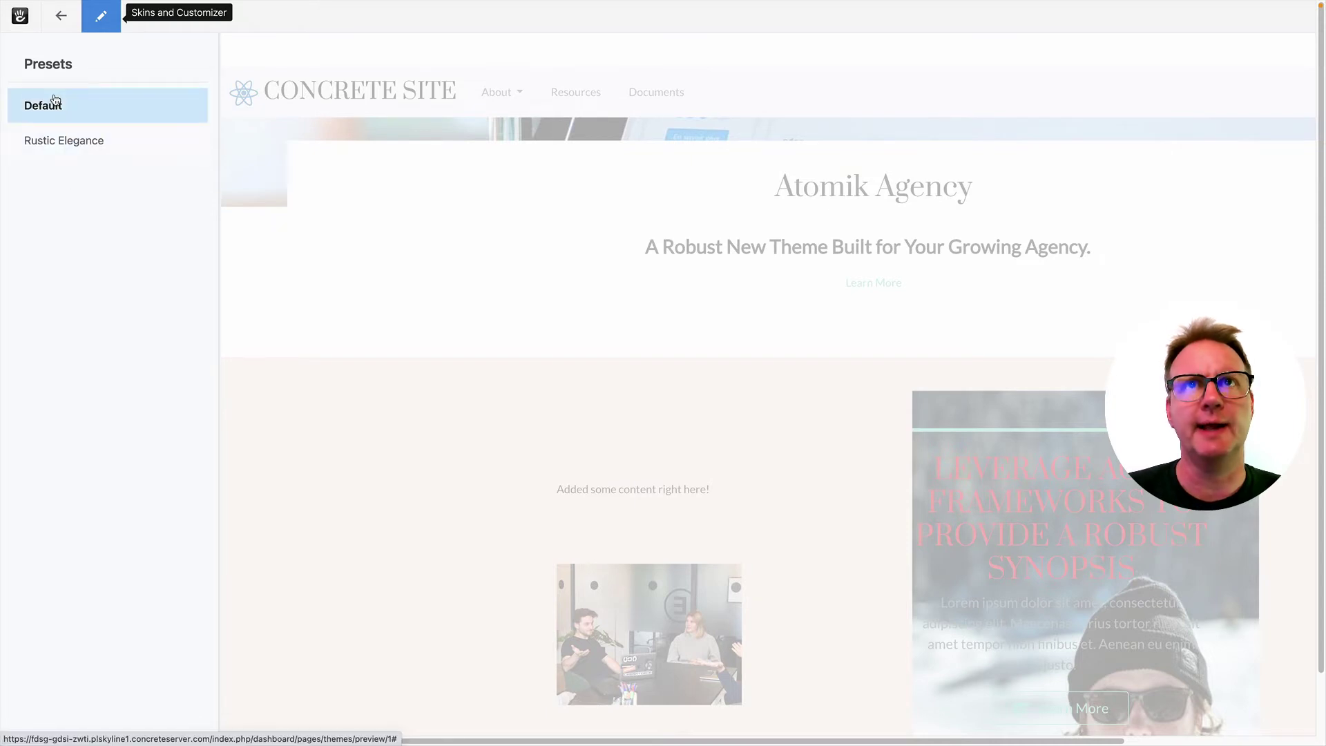
click(82, 141)
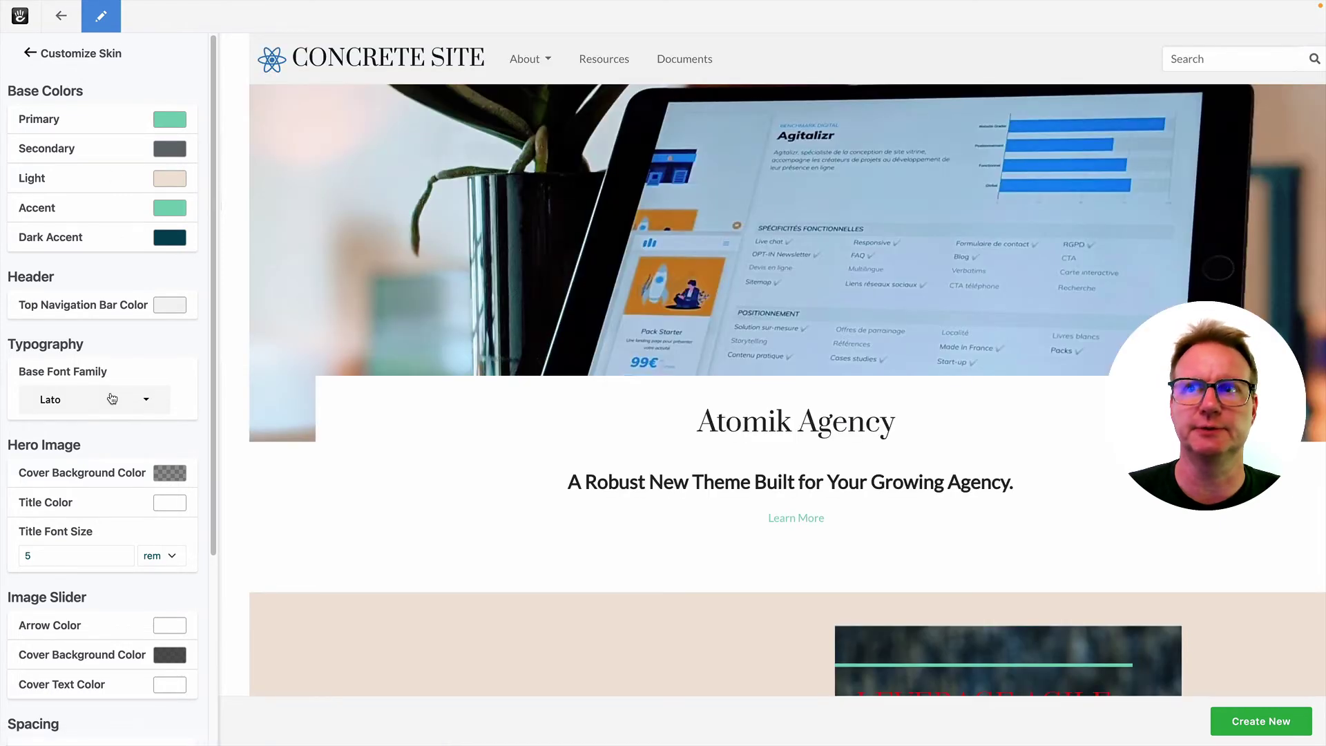
scroll(109, 394, down, 2)
click(88, 327)
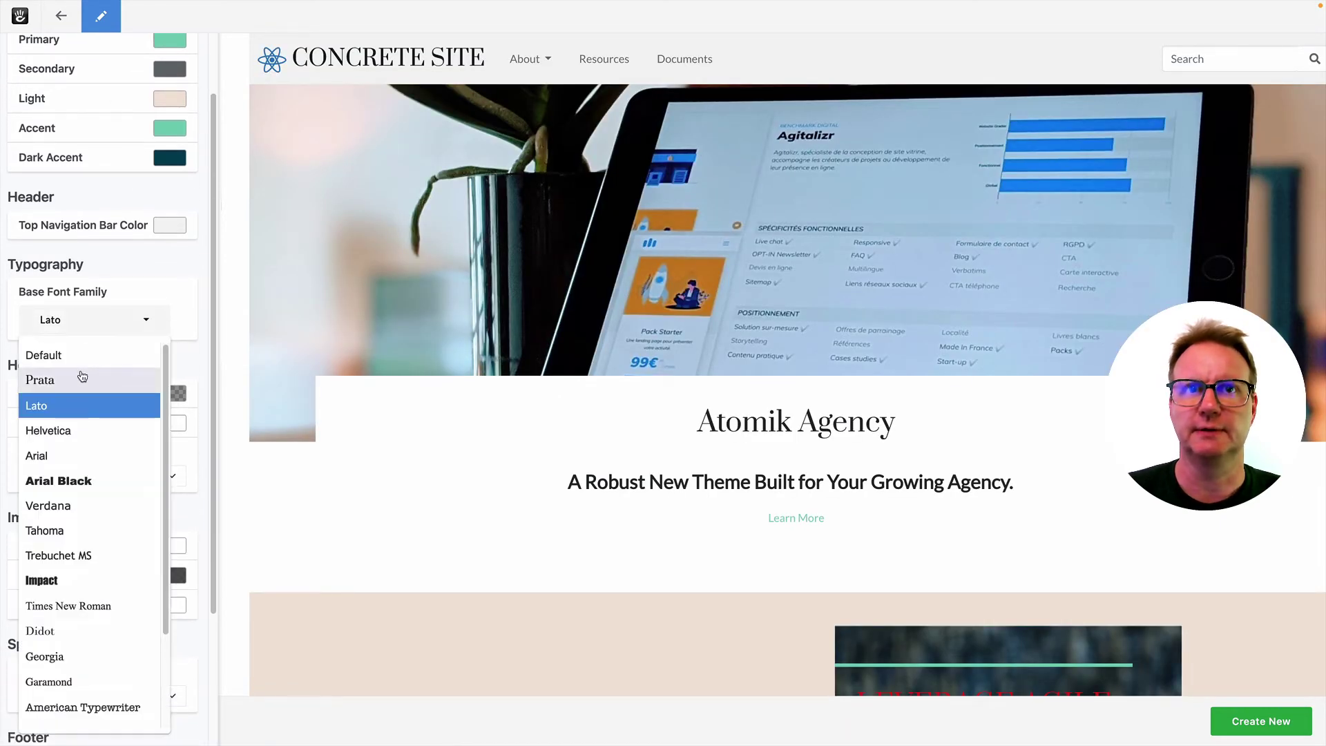
click(86, 380)
Set the Image Slider's cover background color to a dark red in the skin customizer
scroll(126, 356, down, 3)
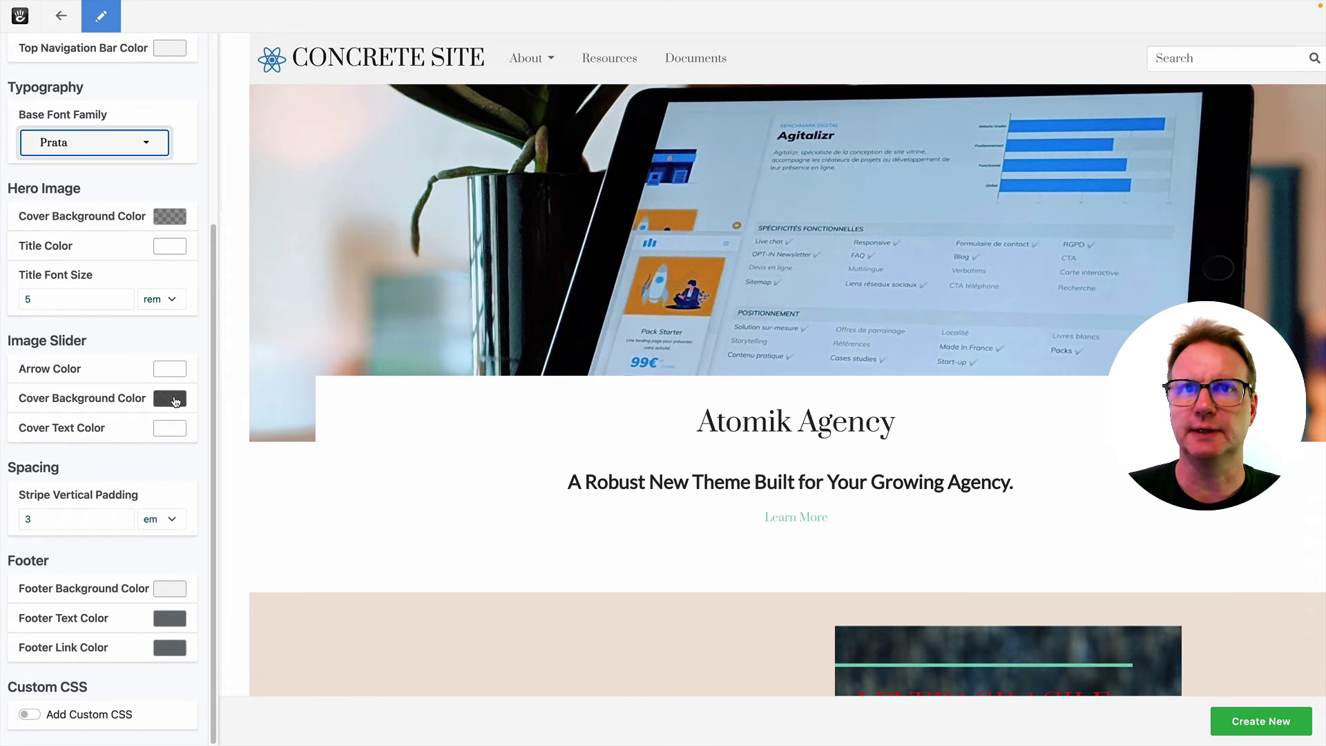
click(170, 400)
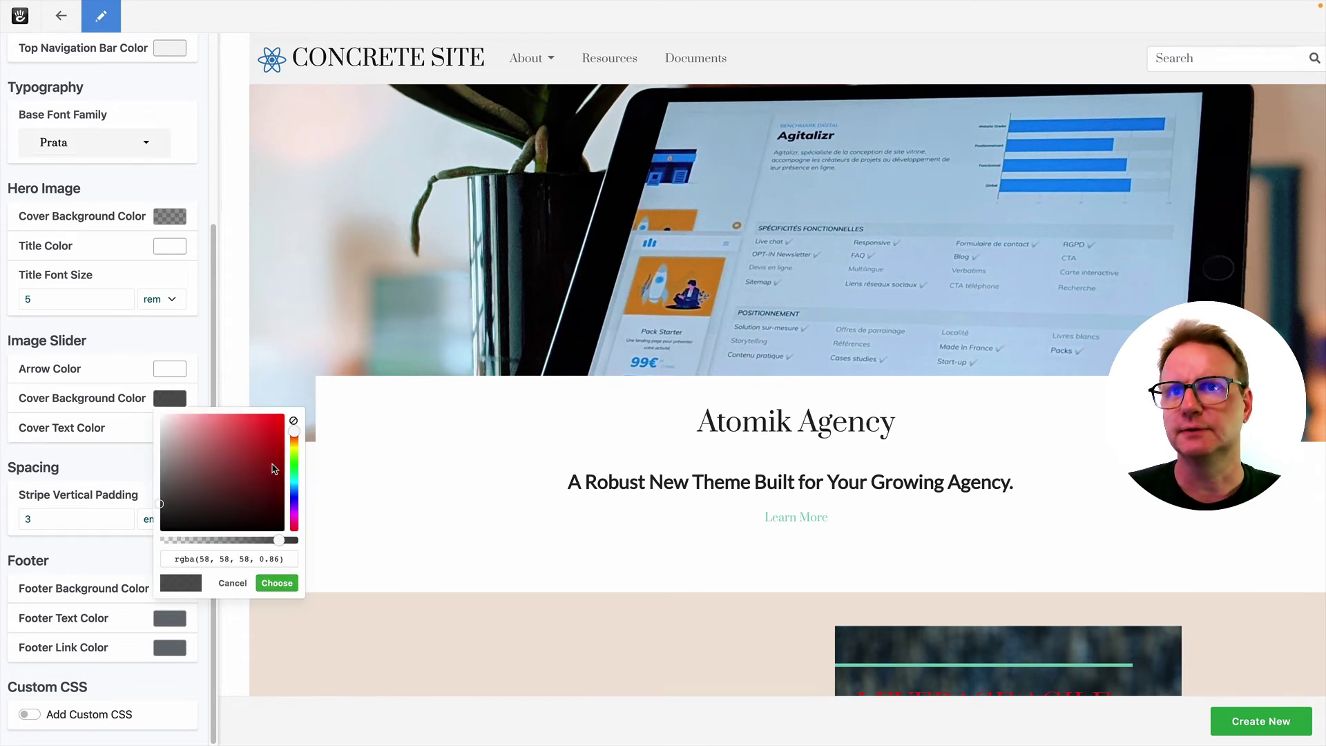
click(268, 489)
click(277, 583)
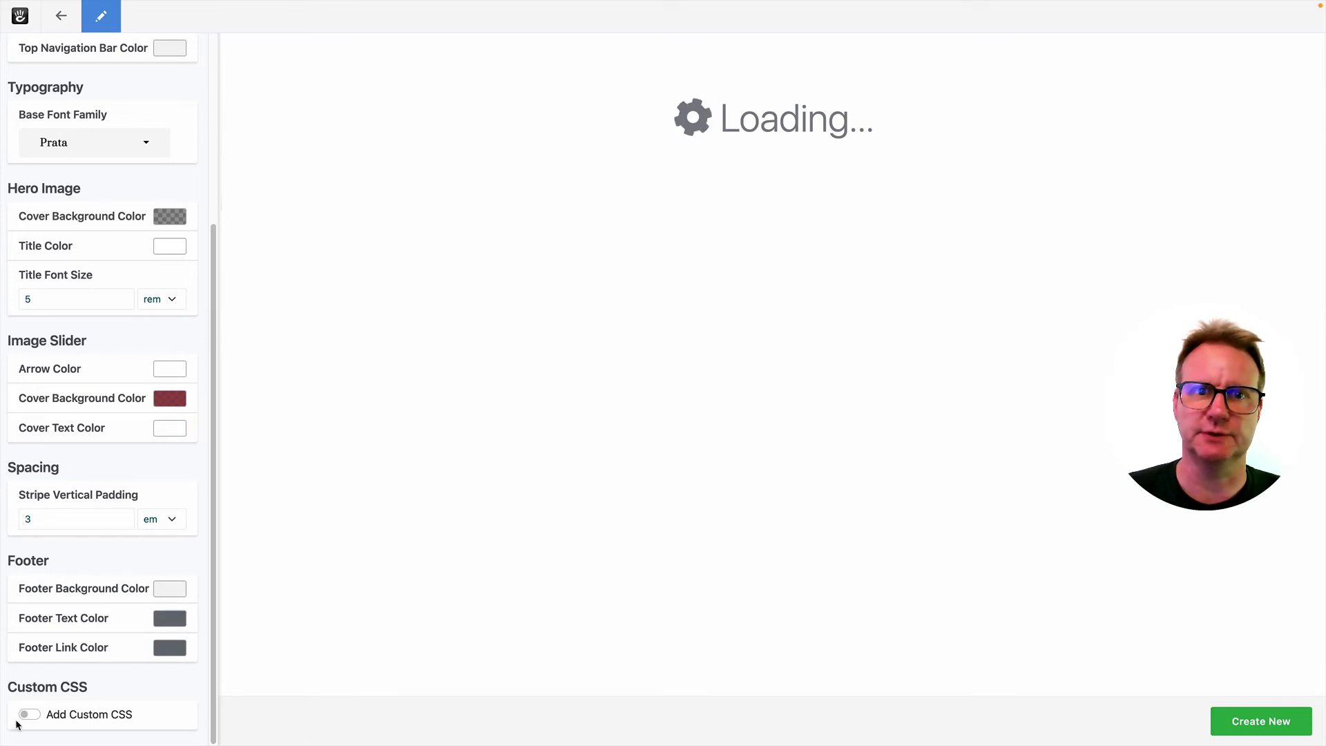
Enable custom CSS for the skin, view its empty code editor and close it without adding code
scroll(42, 668, down, 1)
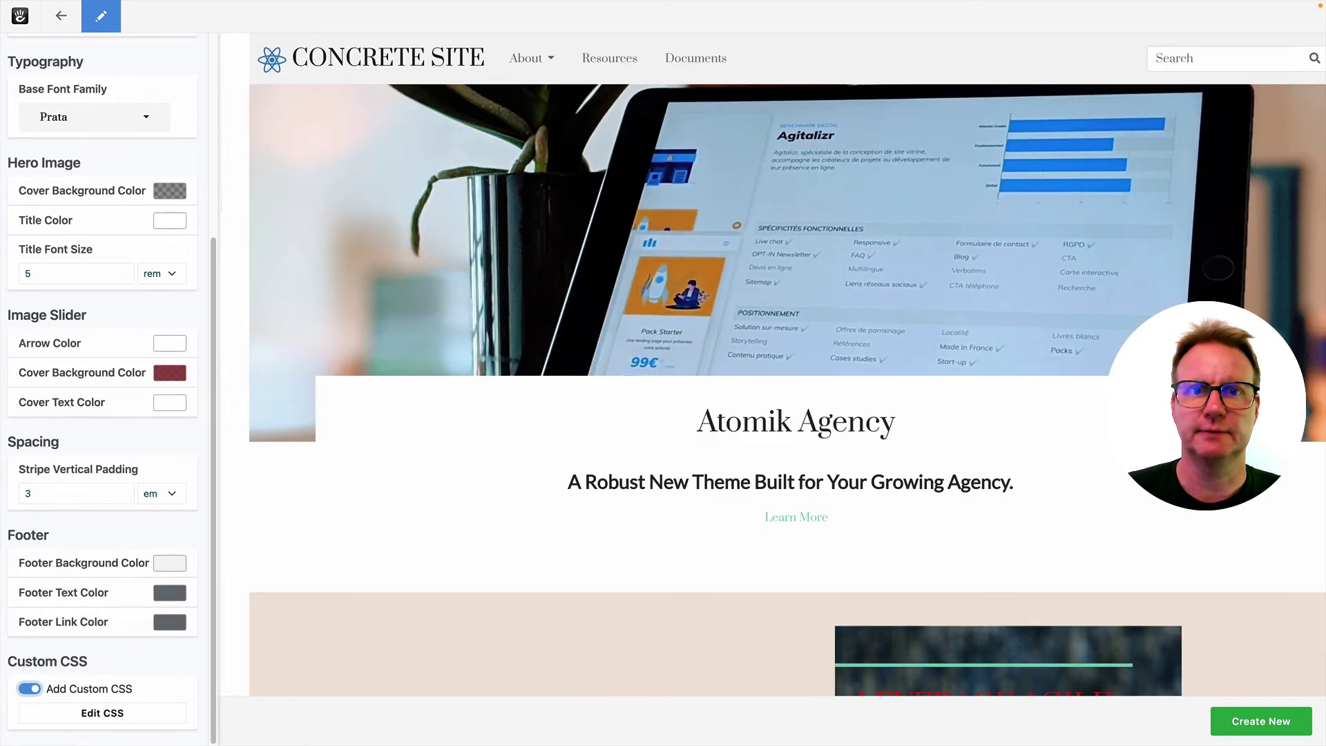
click(102, 713)
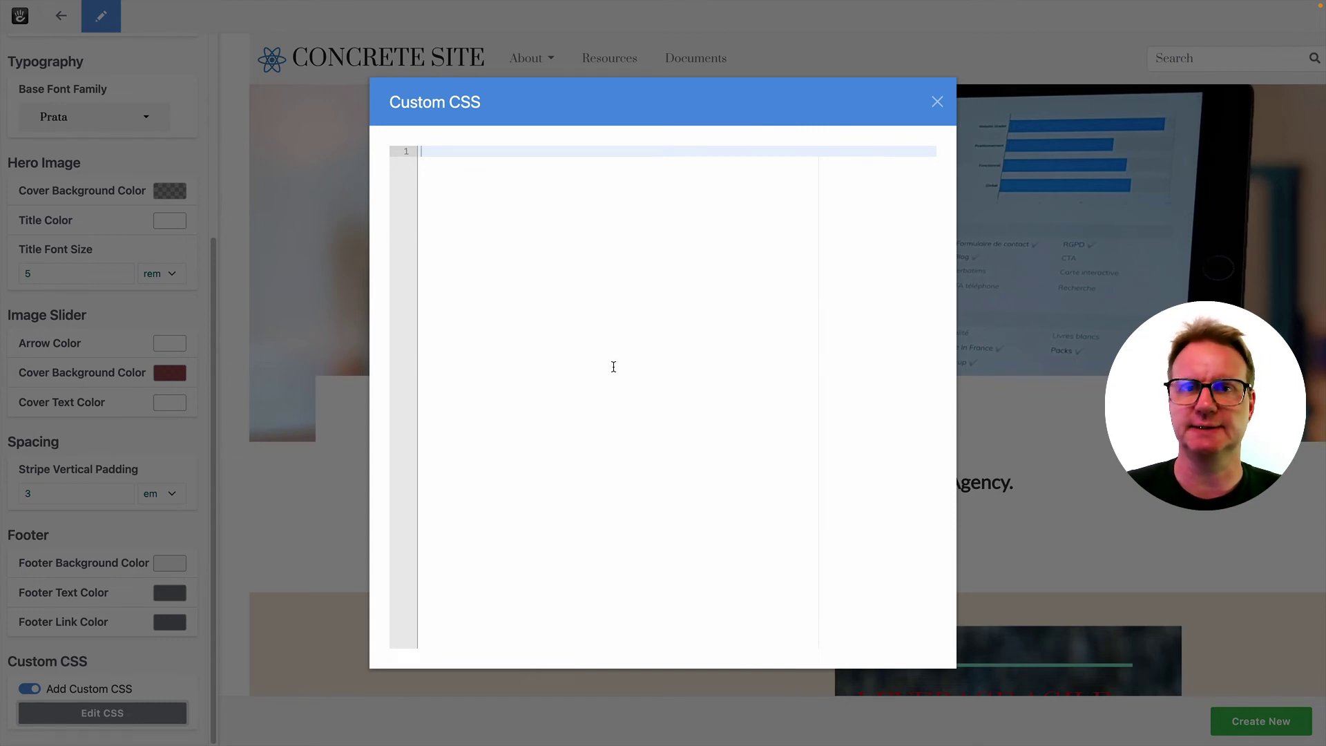
click(937, 104)
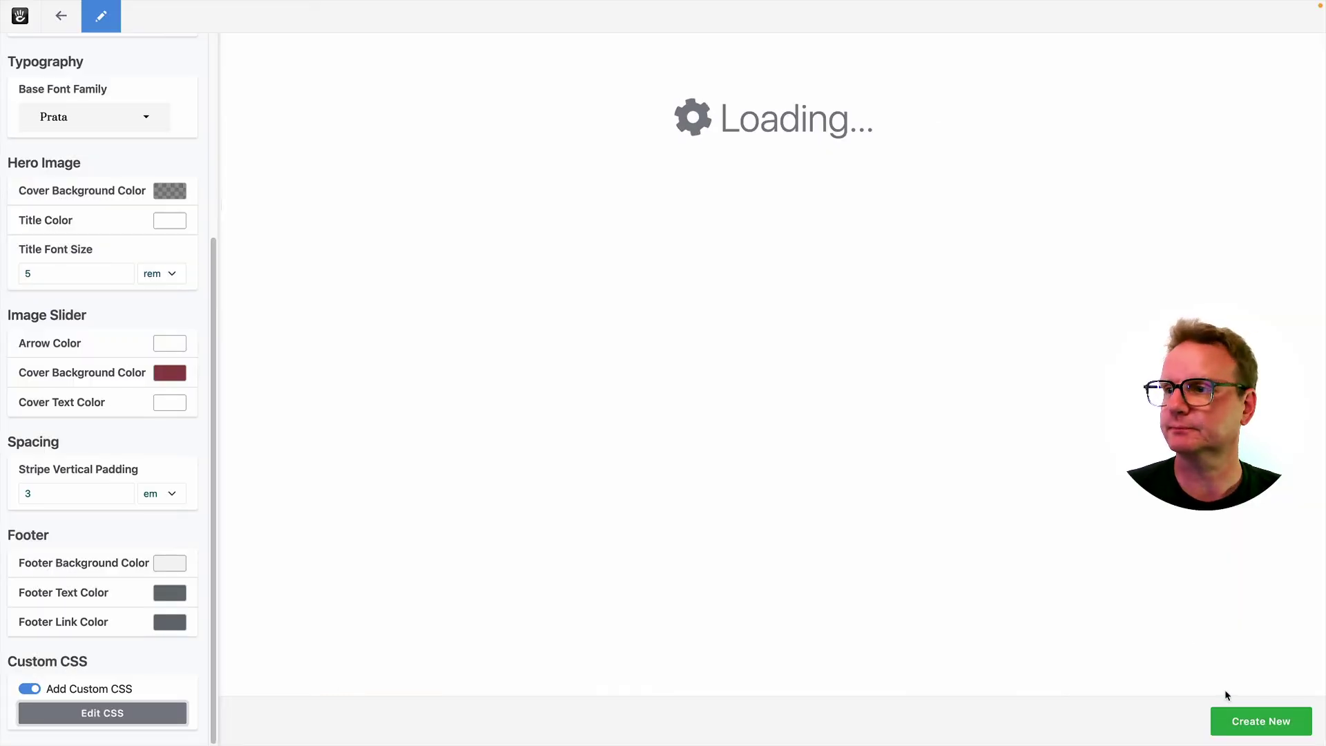
Save the customized design as a new skin named "New Skin!"
click(1237, 719)
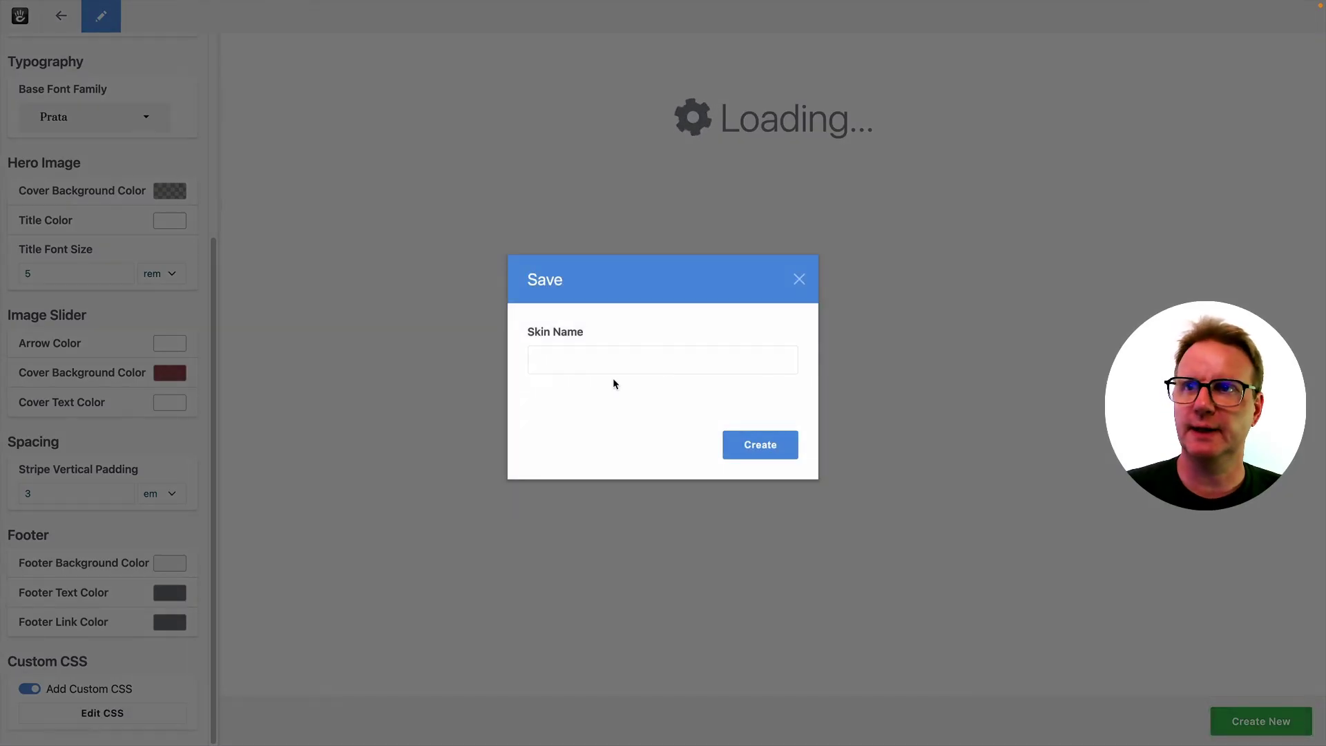
click(607, 361)
text(New )
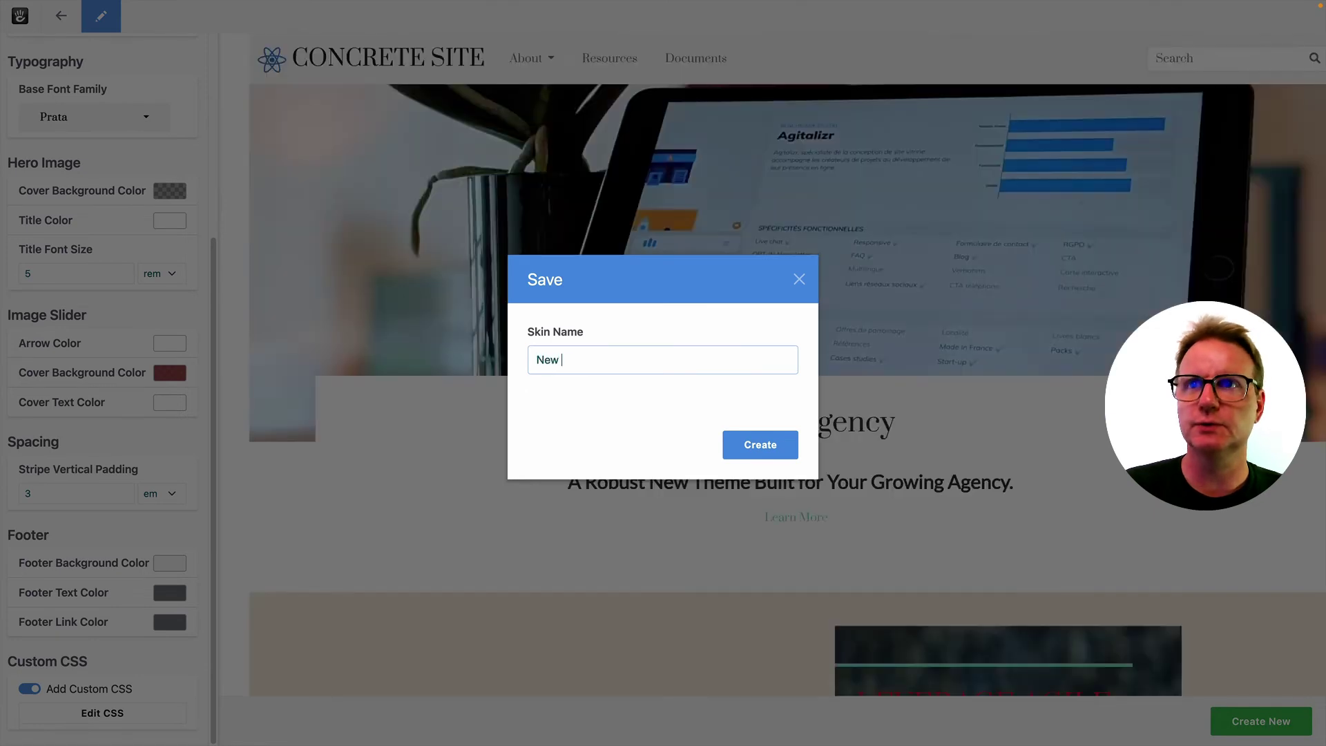
text(Skin!)
key(Return)
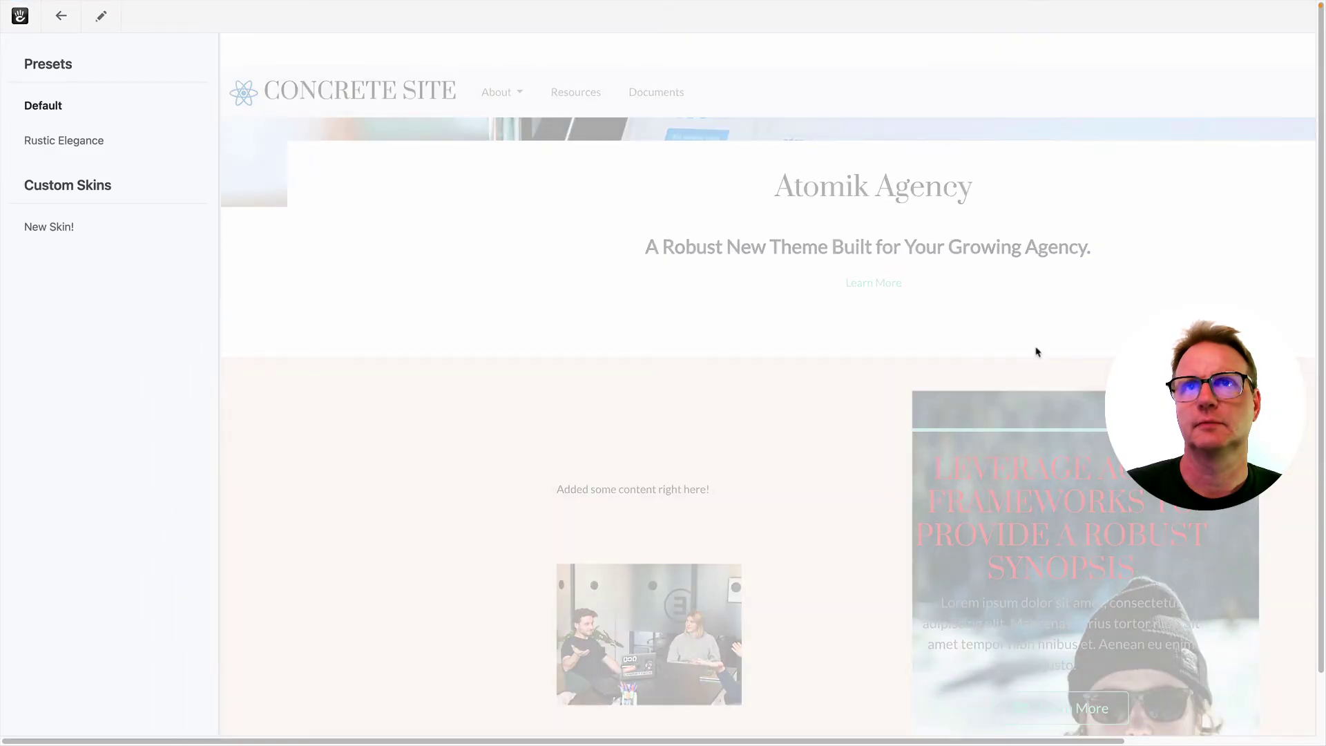
Reopen the custom skin "New Skin!" in the customizer and save its changes
click(103, 228)
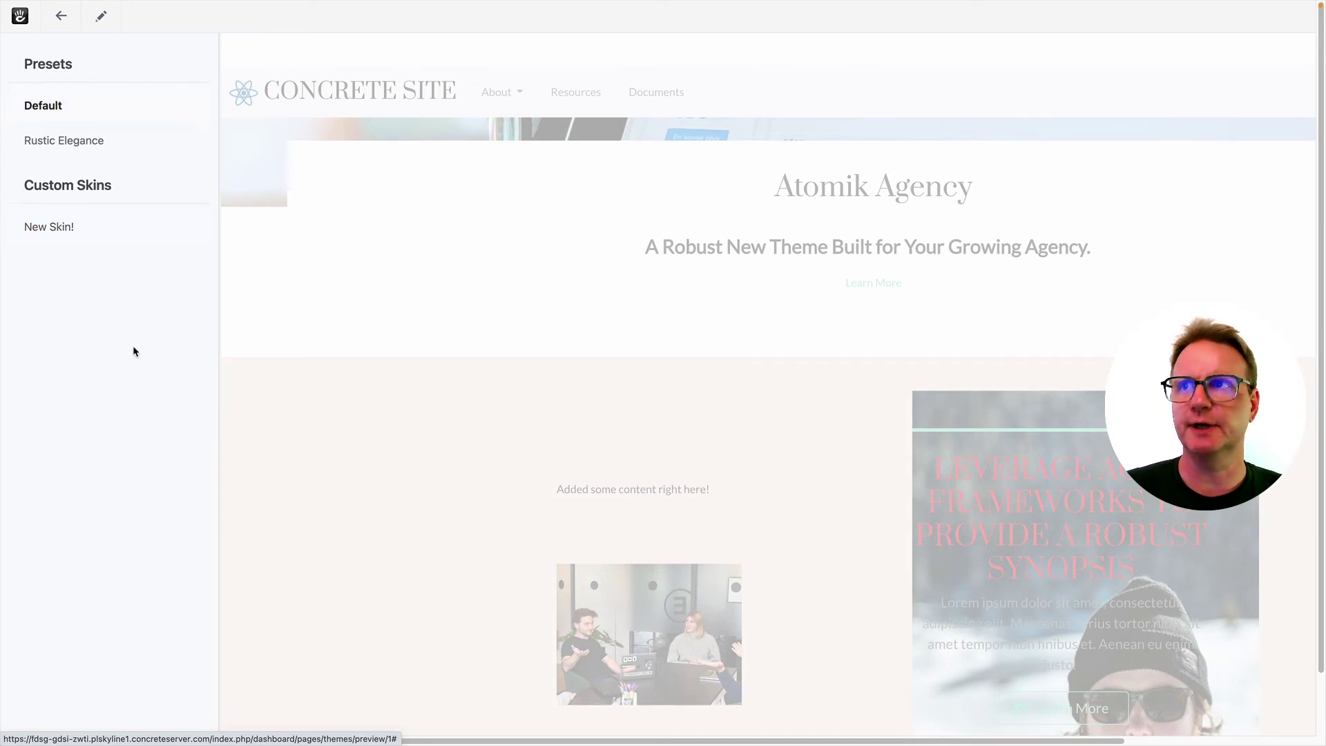
click(96, 220)
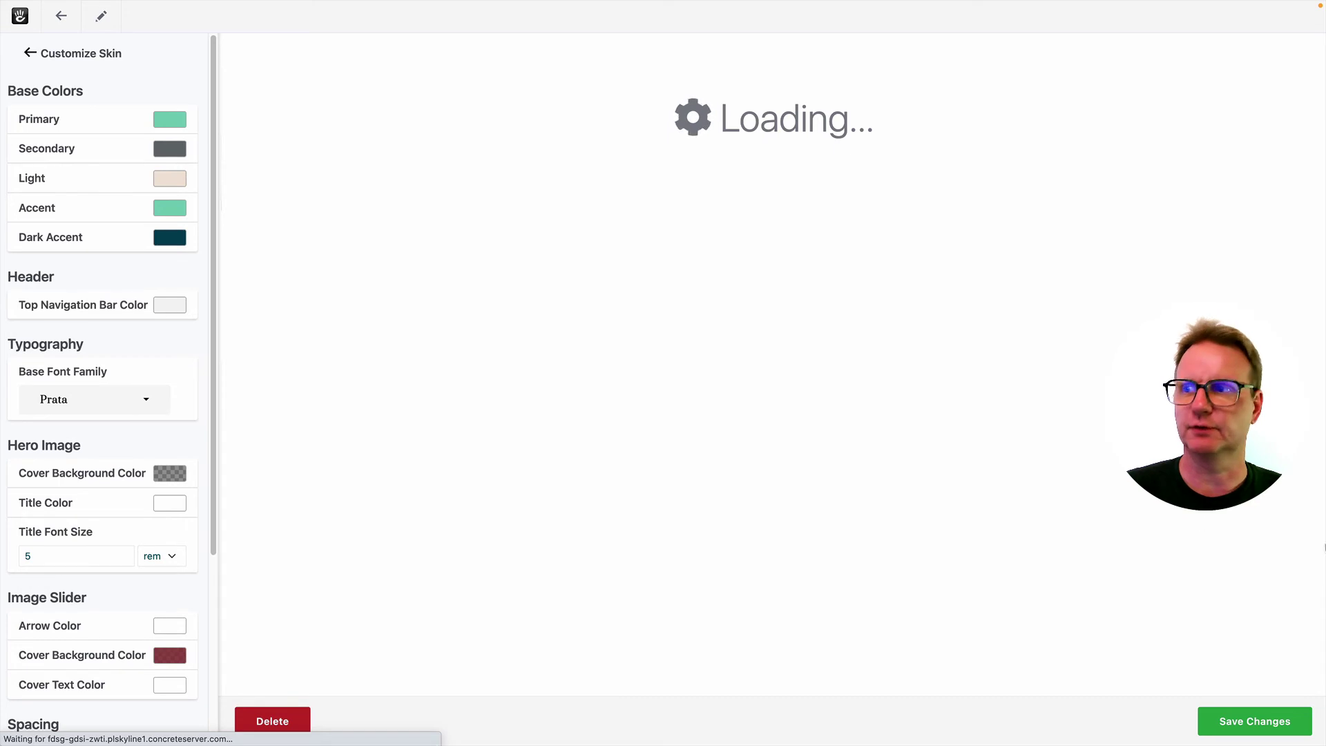
click(1264, 724)
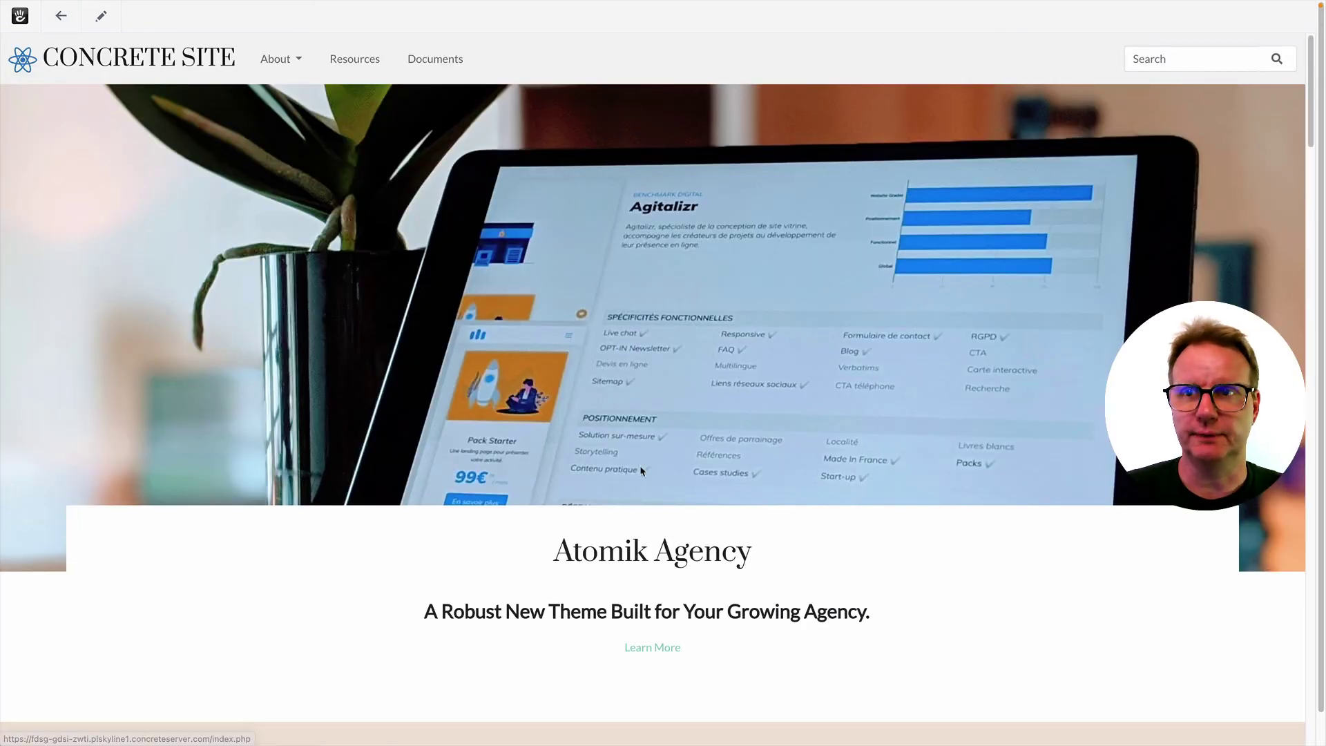
Return to the Themes dashboard page and make "New Skin!" the active skin of the Atomik theme
click(59, 30)
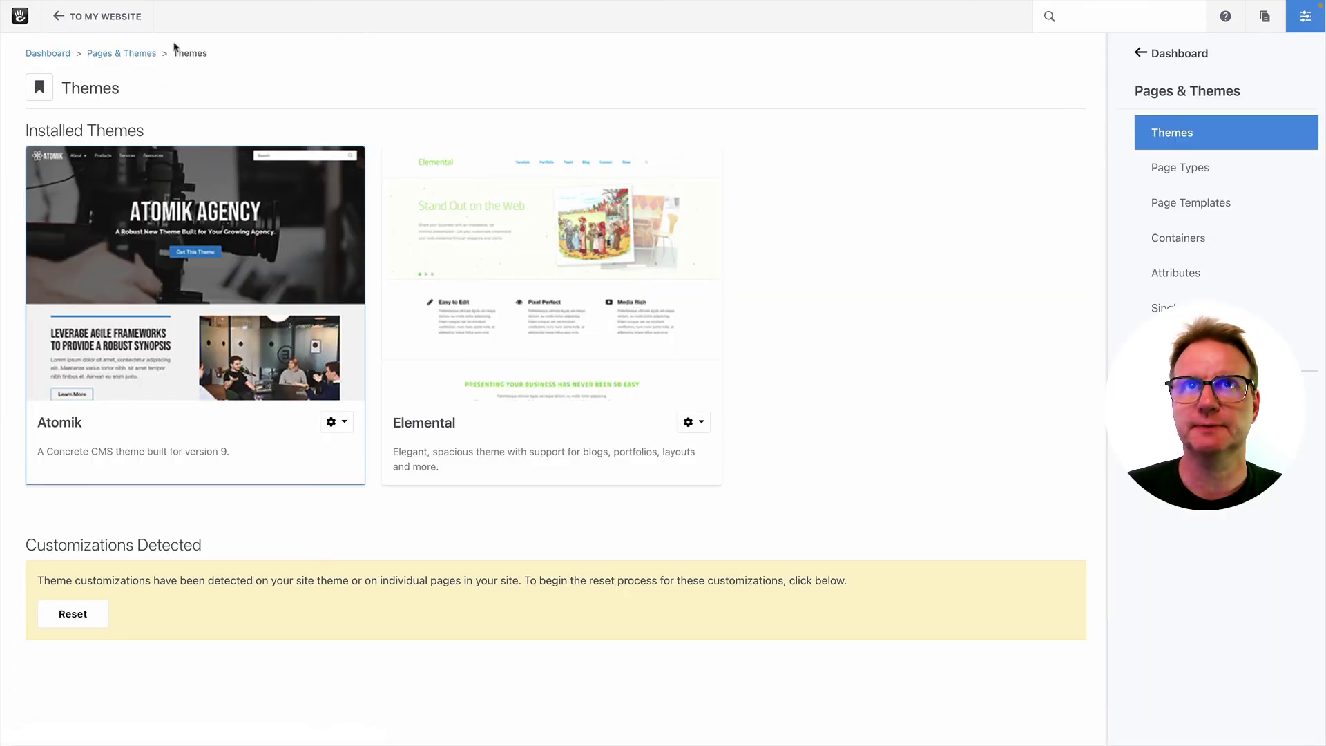
click(337, 422)
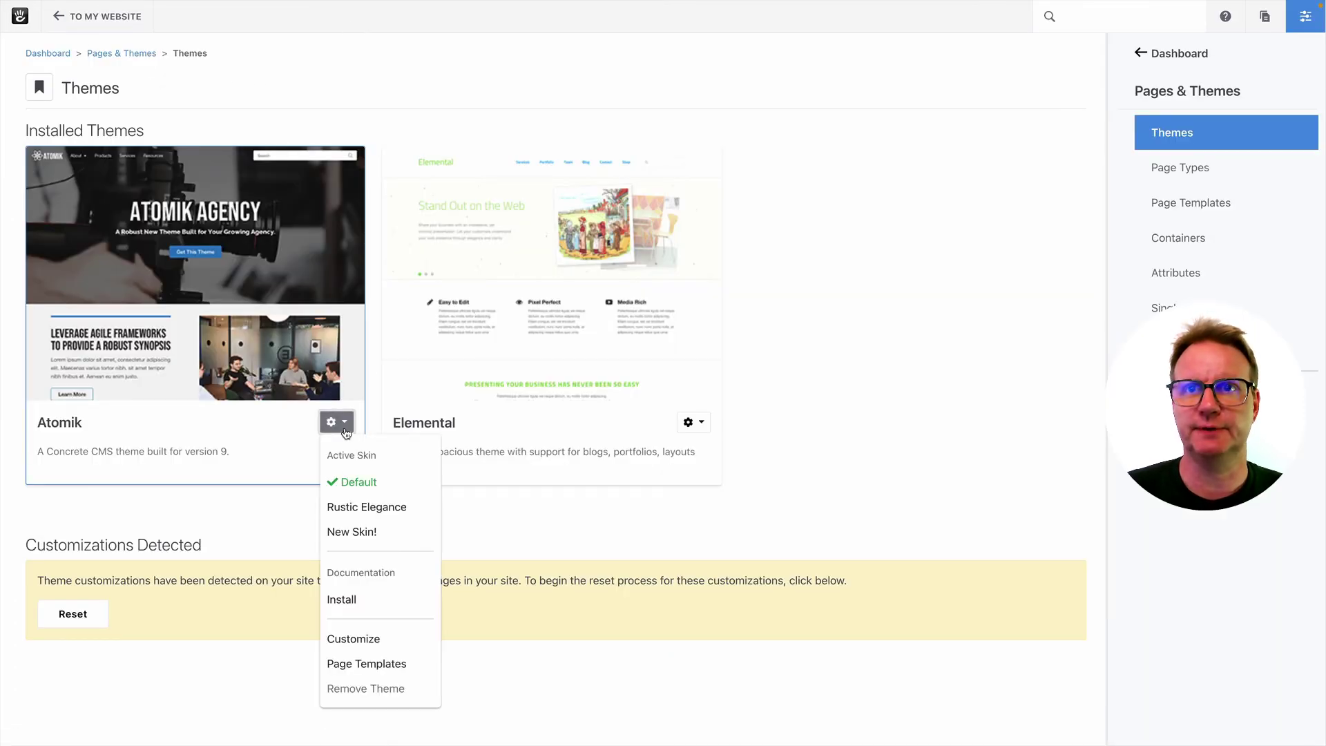
click(377, 538)
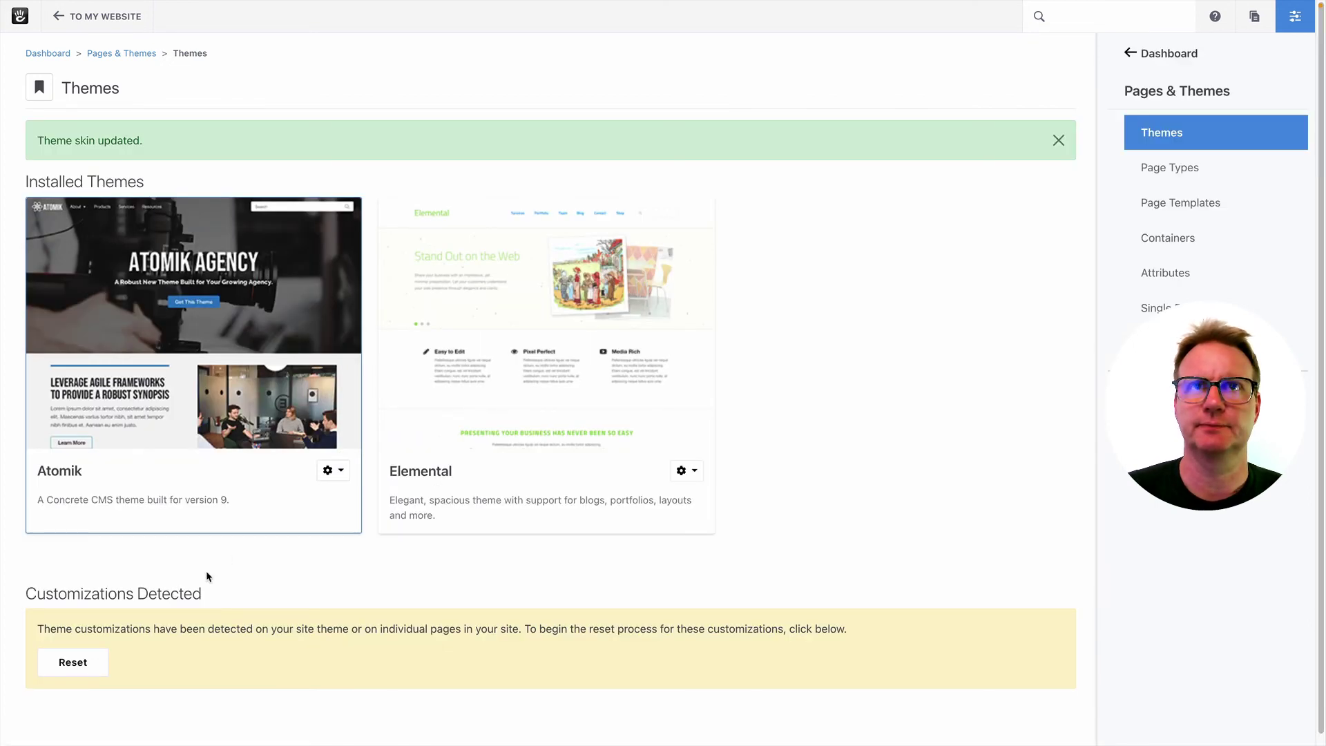
Return to the website and examine how the Services page looks in the new skin
click(97, 16)
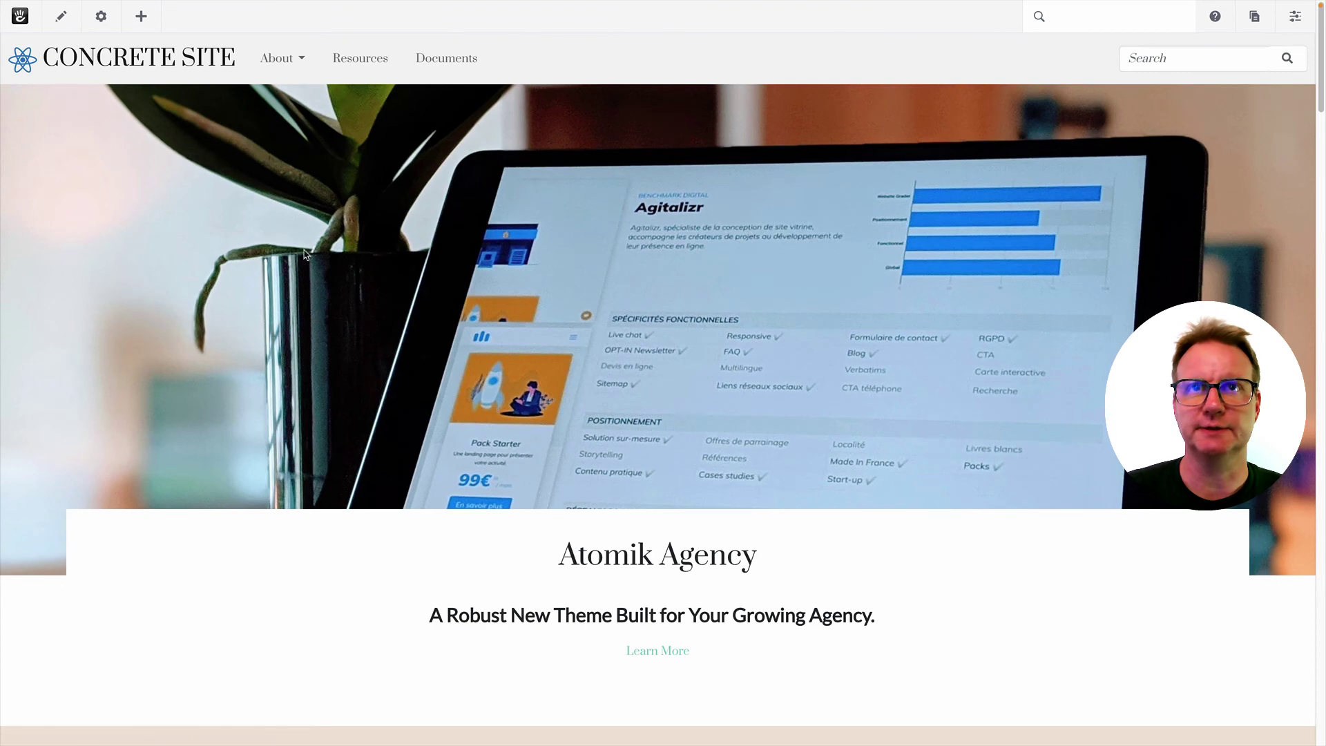
mouse_move(282, 64)
click(295, 85)
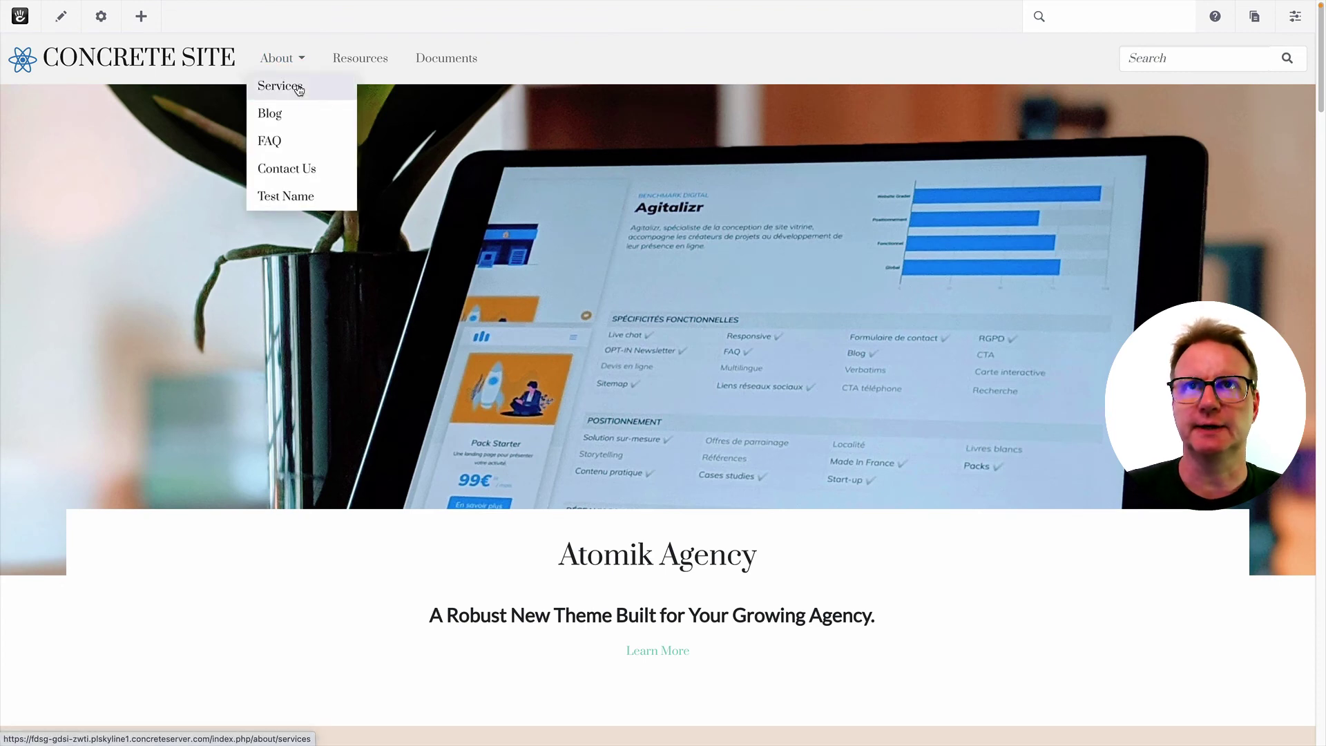
scroll(532, 317, down, 9)
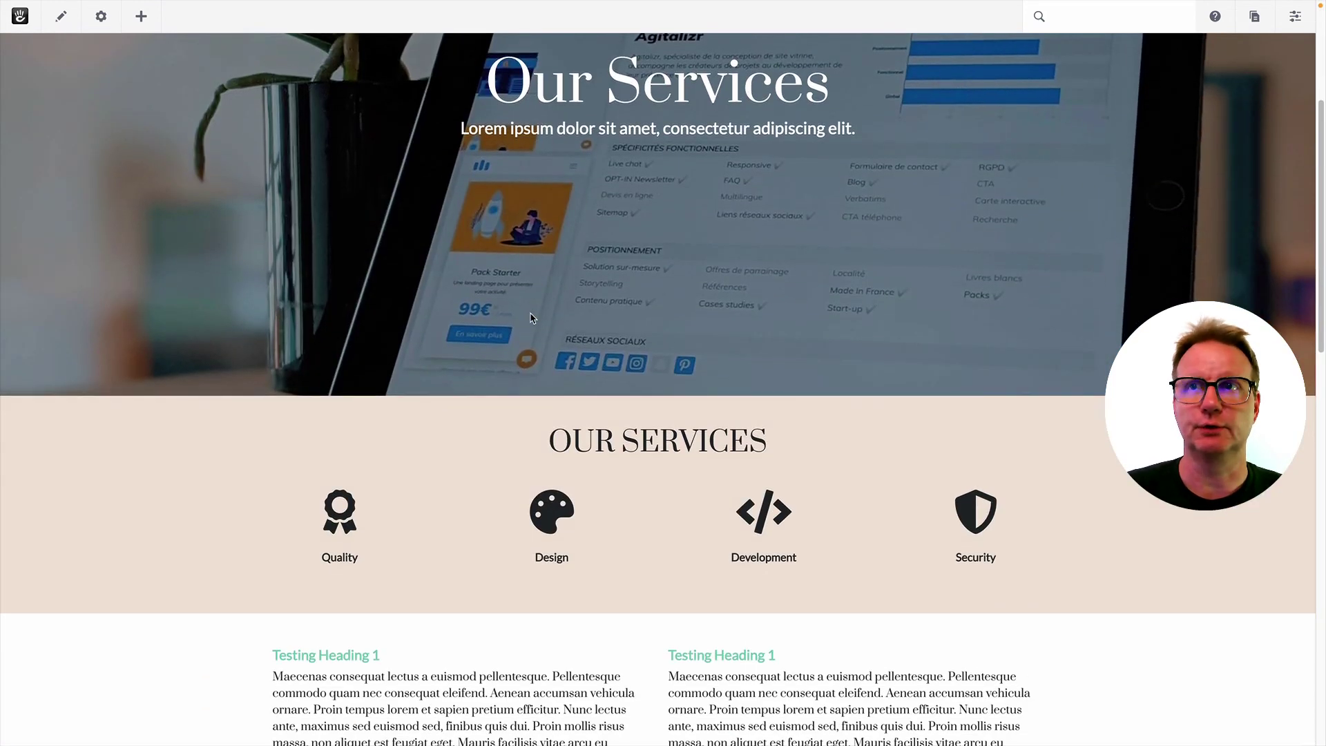
scroll(531, 318, down, 2)
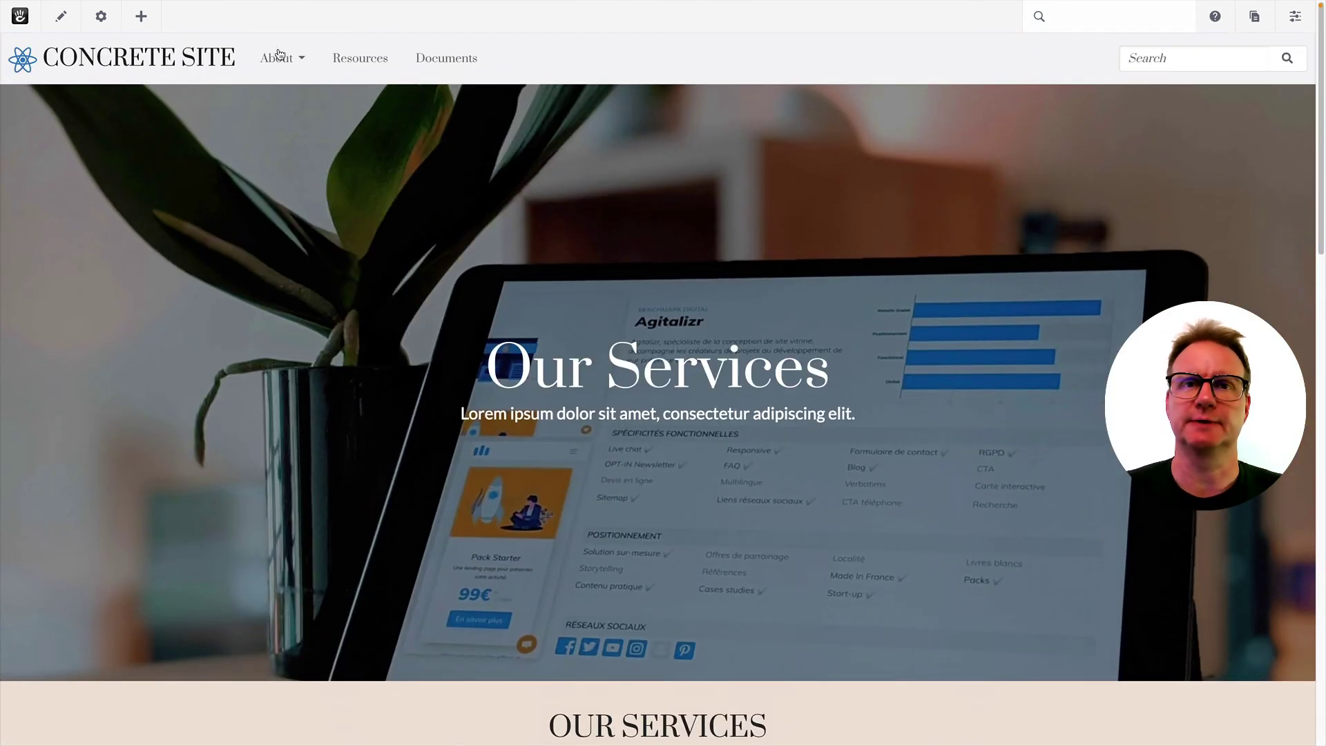
Open another page from the About section and examine its image slider, headings and text in the new skin
mouse_move(306, 72)
click(295, 121)
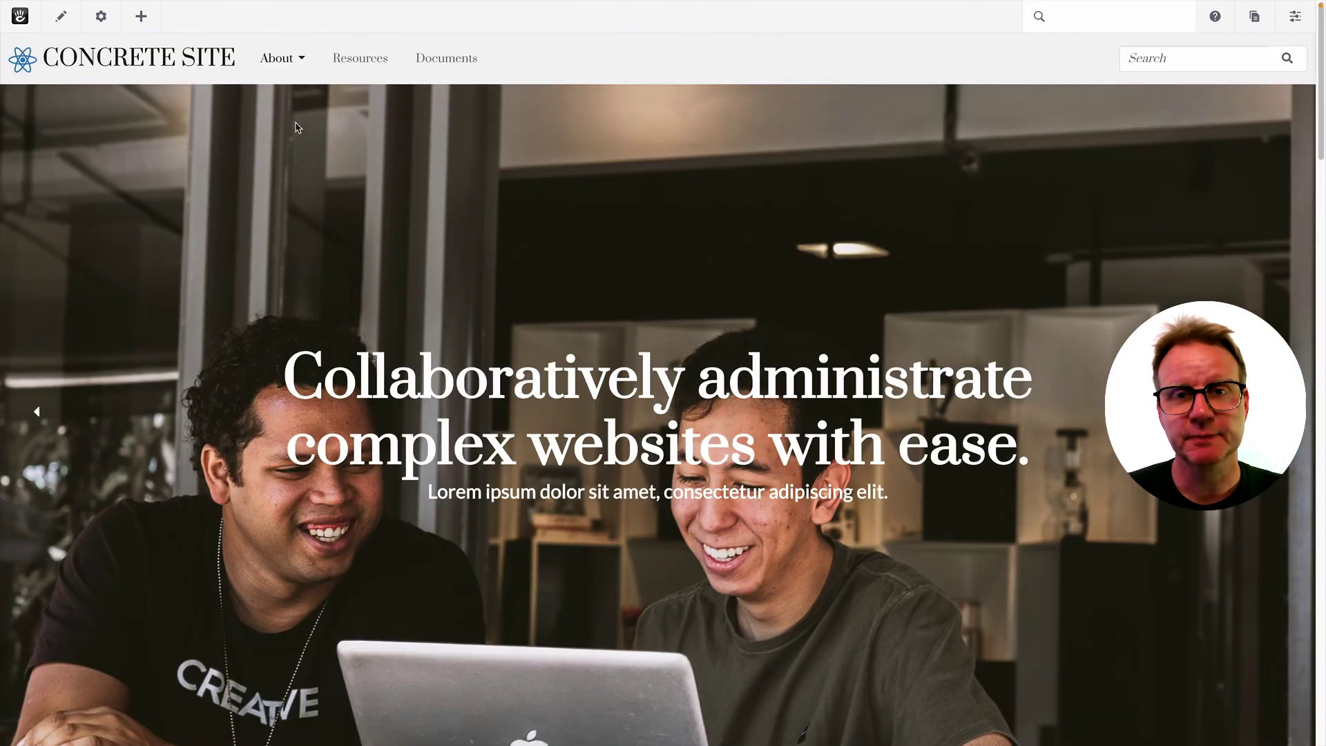
scroll(471, 400, down, 9)
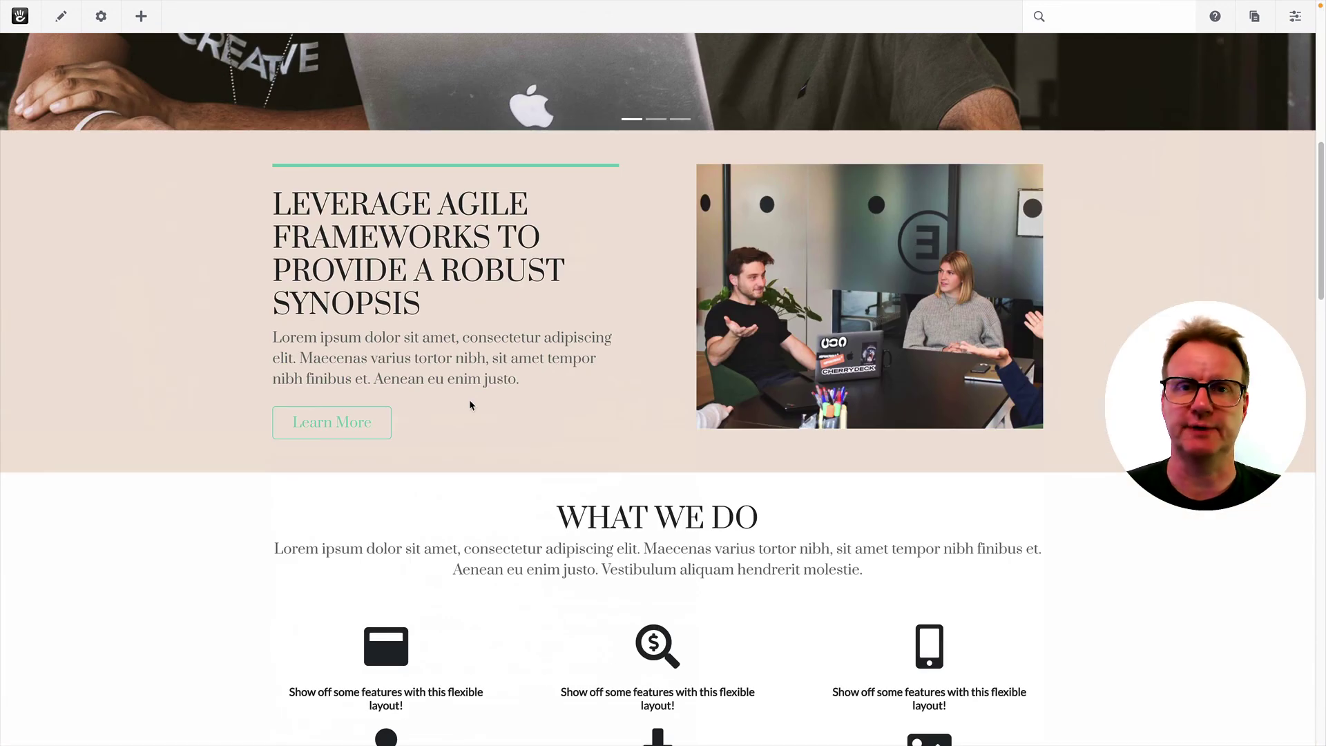
scroll(470, 400, up, 9)
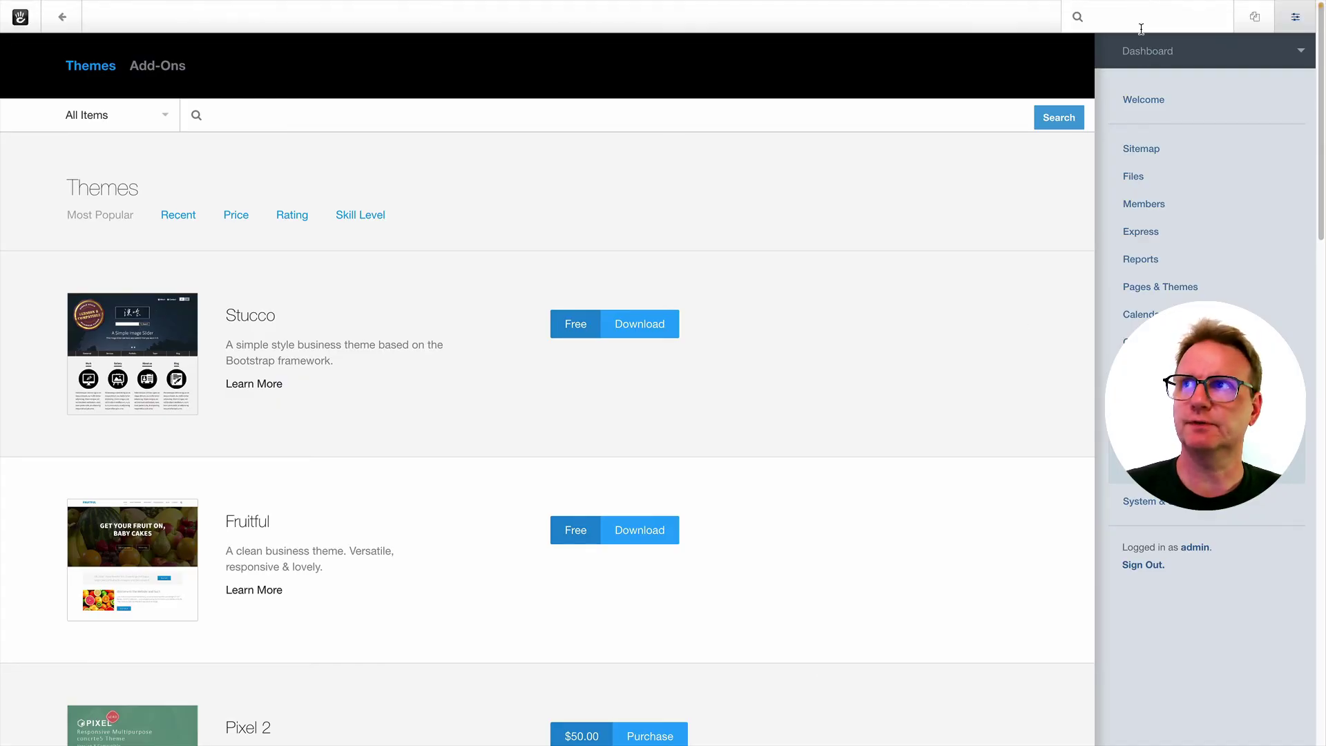
Search the dashboard for "theme", browse the marketplace themes and open the details of the Pixel 2 theme
text(heme)
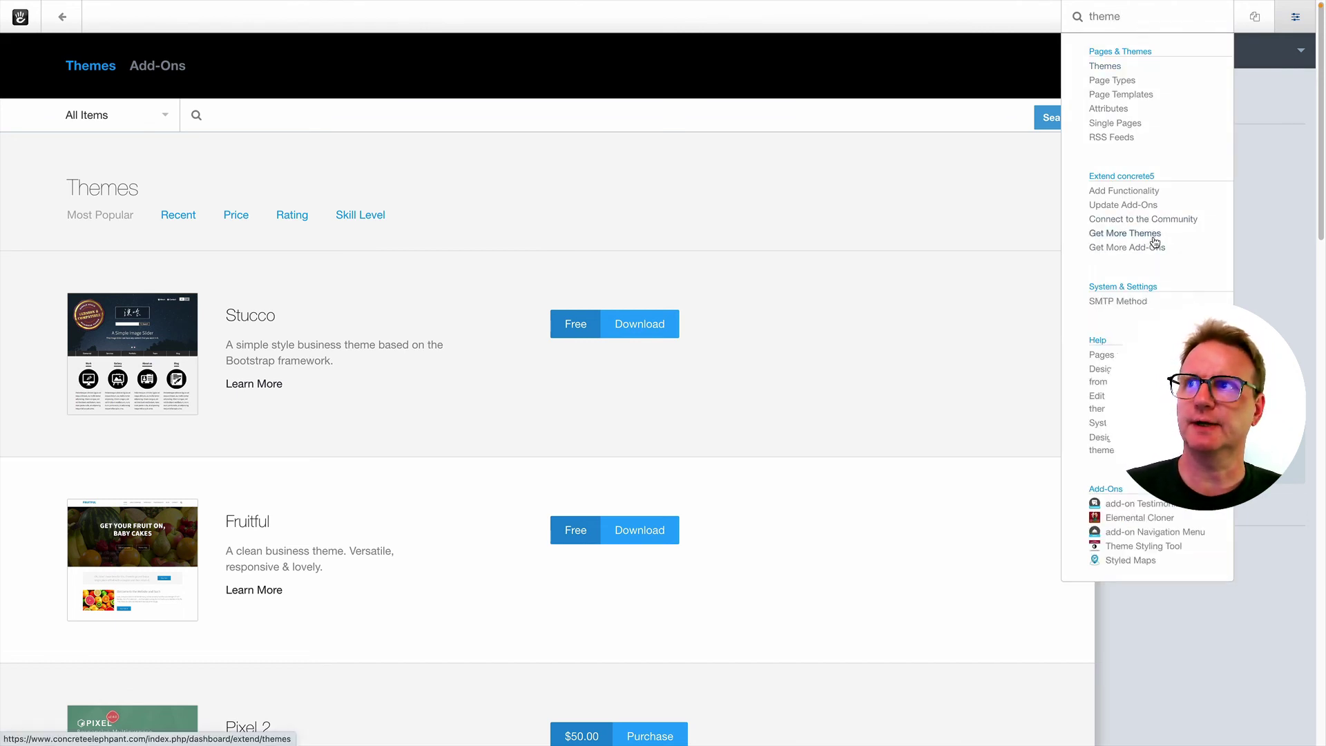
scroll(837, 542, down, 5)
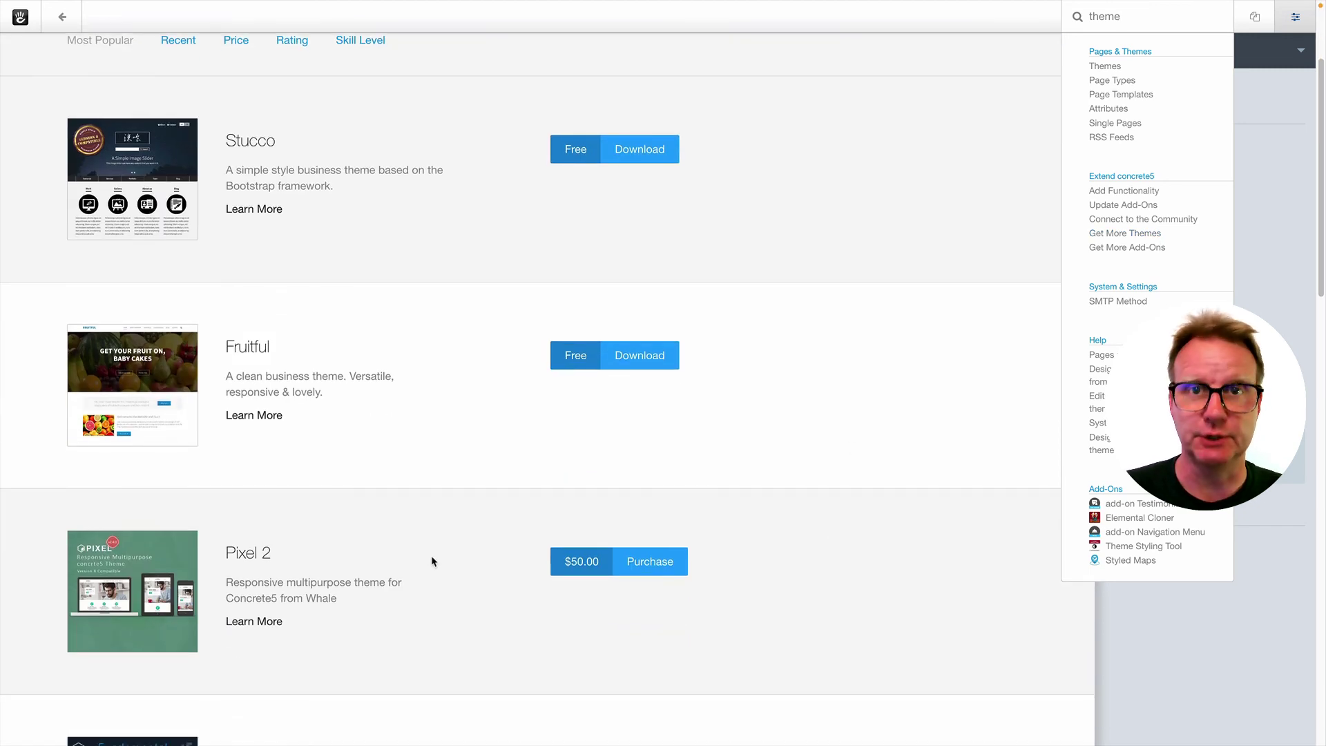
click(262, 619)
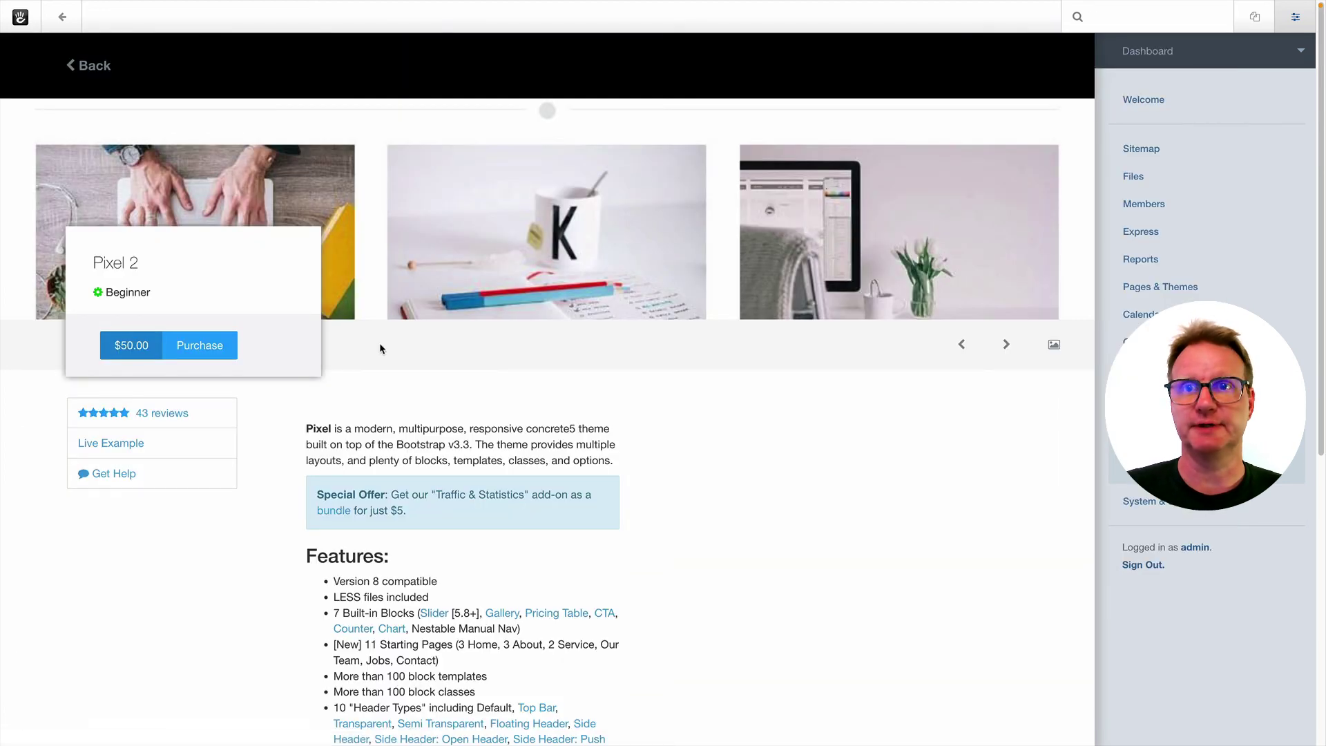
Look through the Pixel 2 theme's screenshots in the enlarged gallery and close it
click(1005, 351)
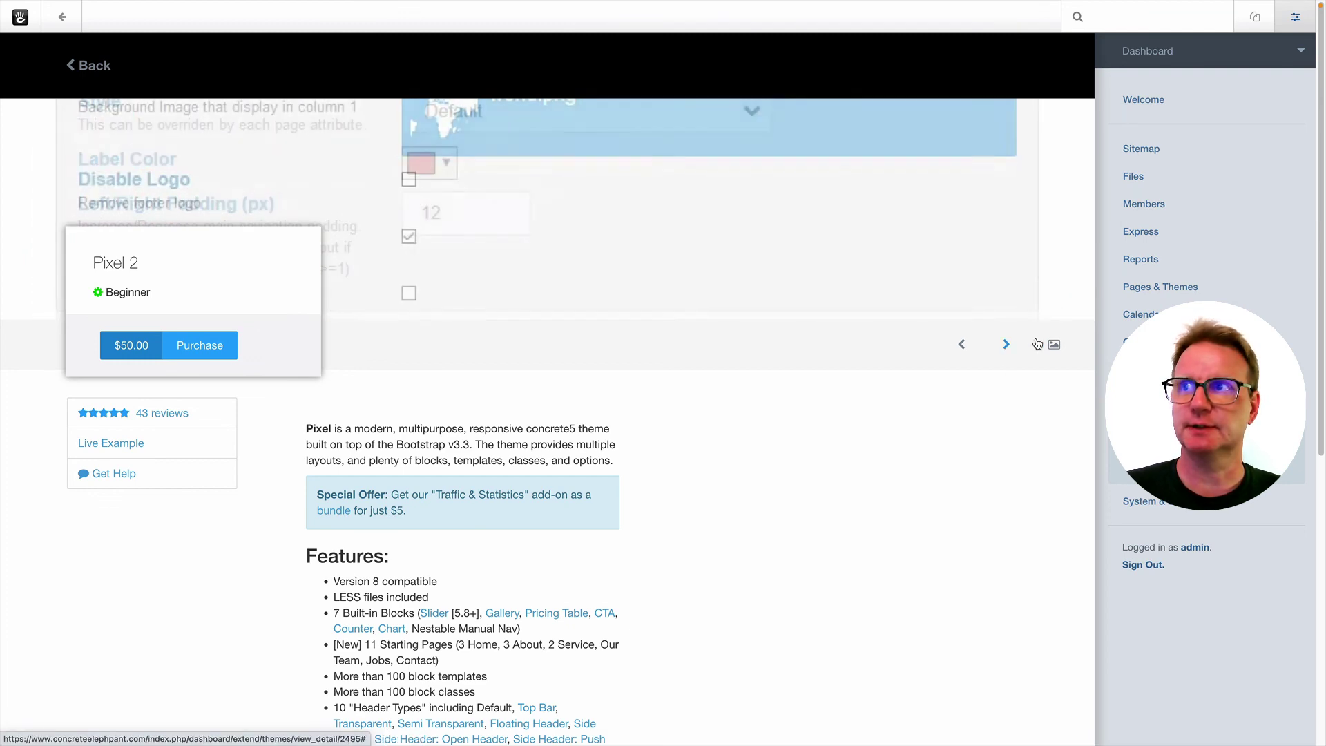
click(1054, 344)
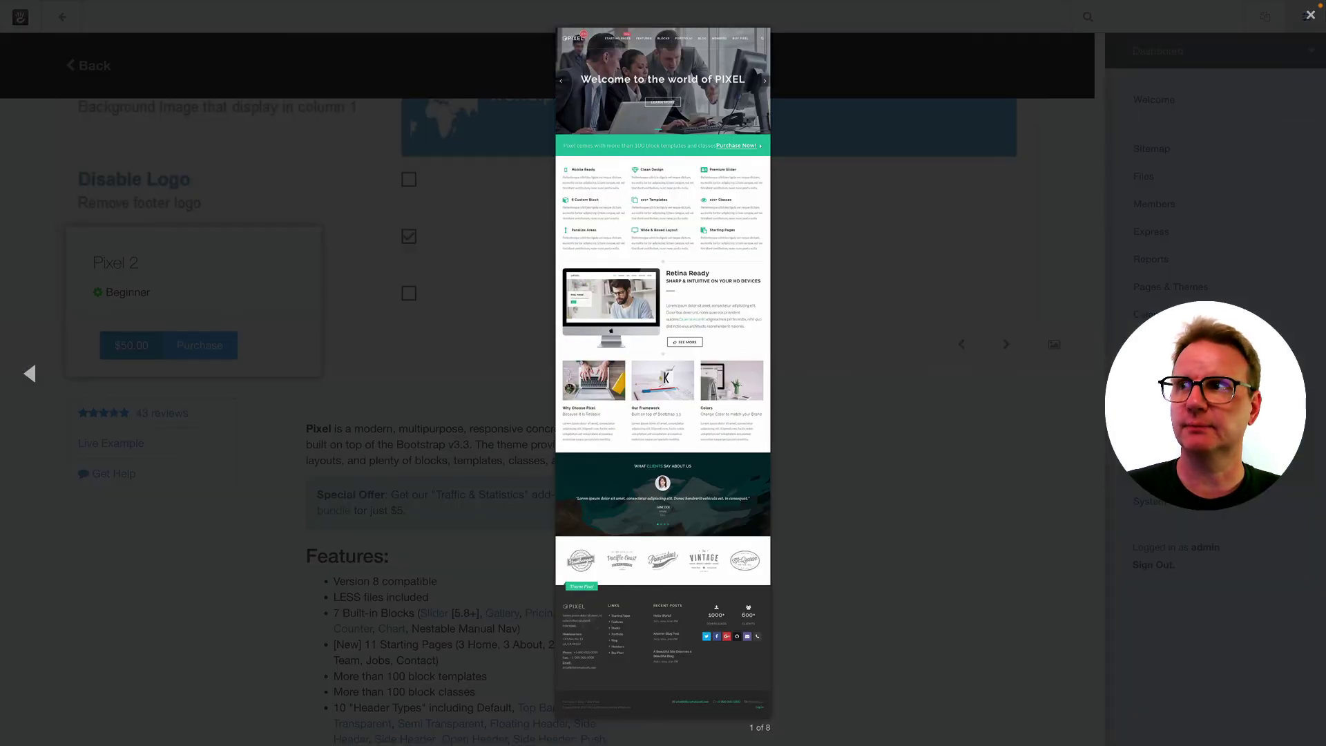
key(Right)
key(Right)
key(Right)
key(Right)
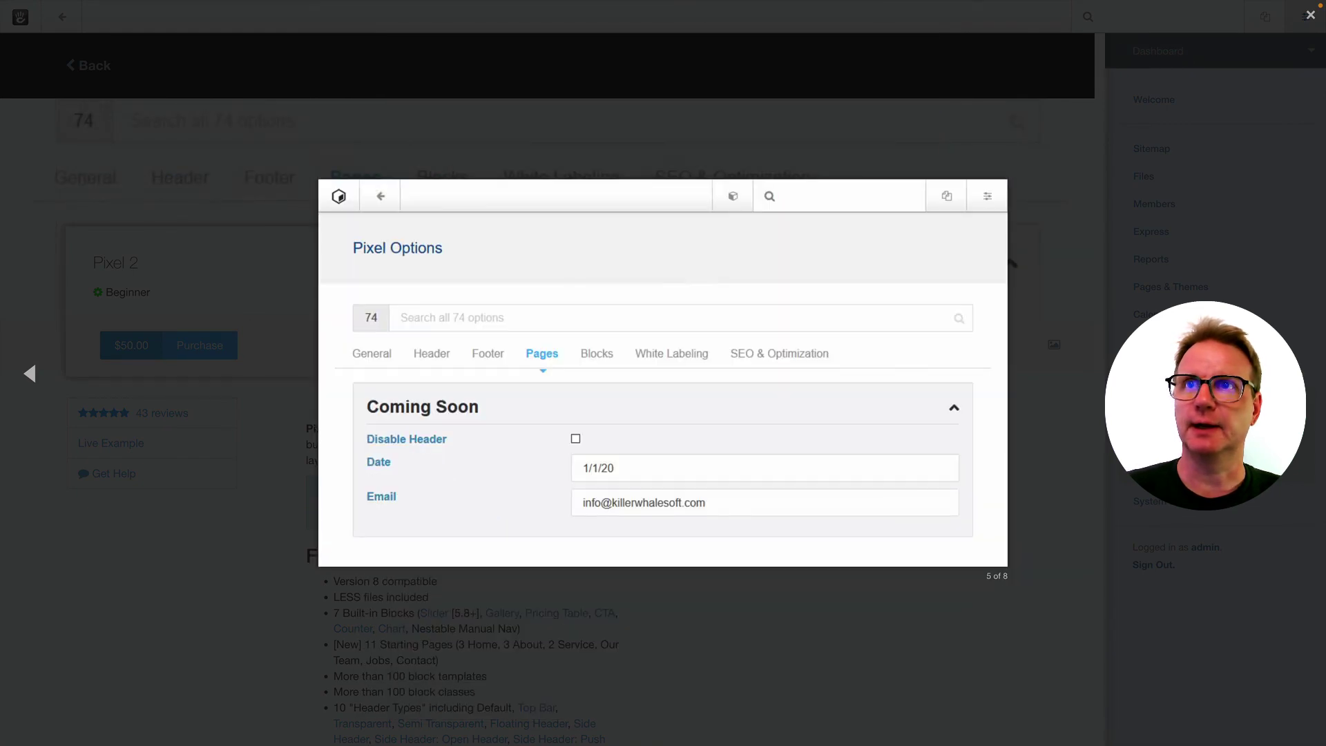
click(1030, 468)
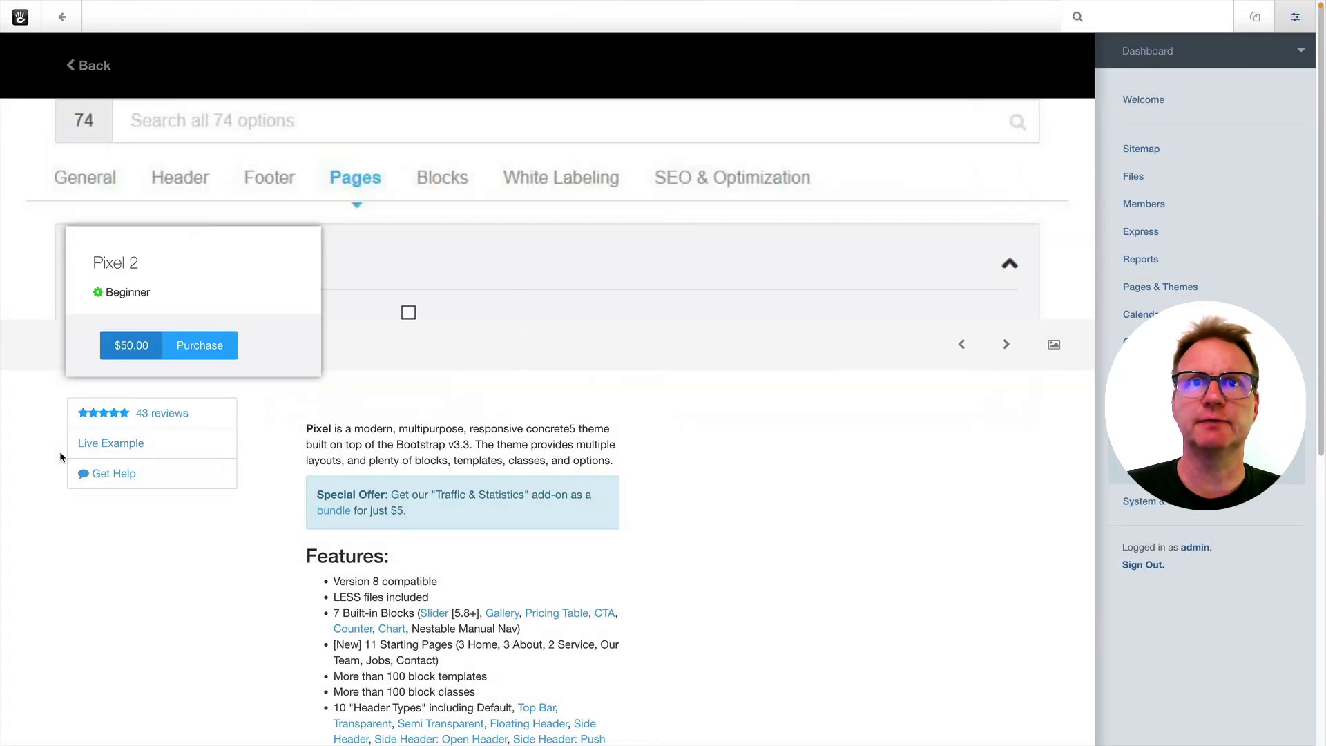
Open the Pixel 2 theme's live example and examine its home page from header to footer
click(107, 443)
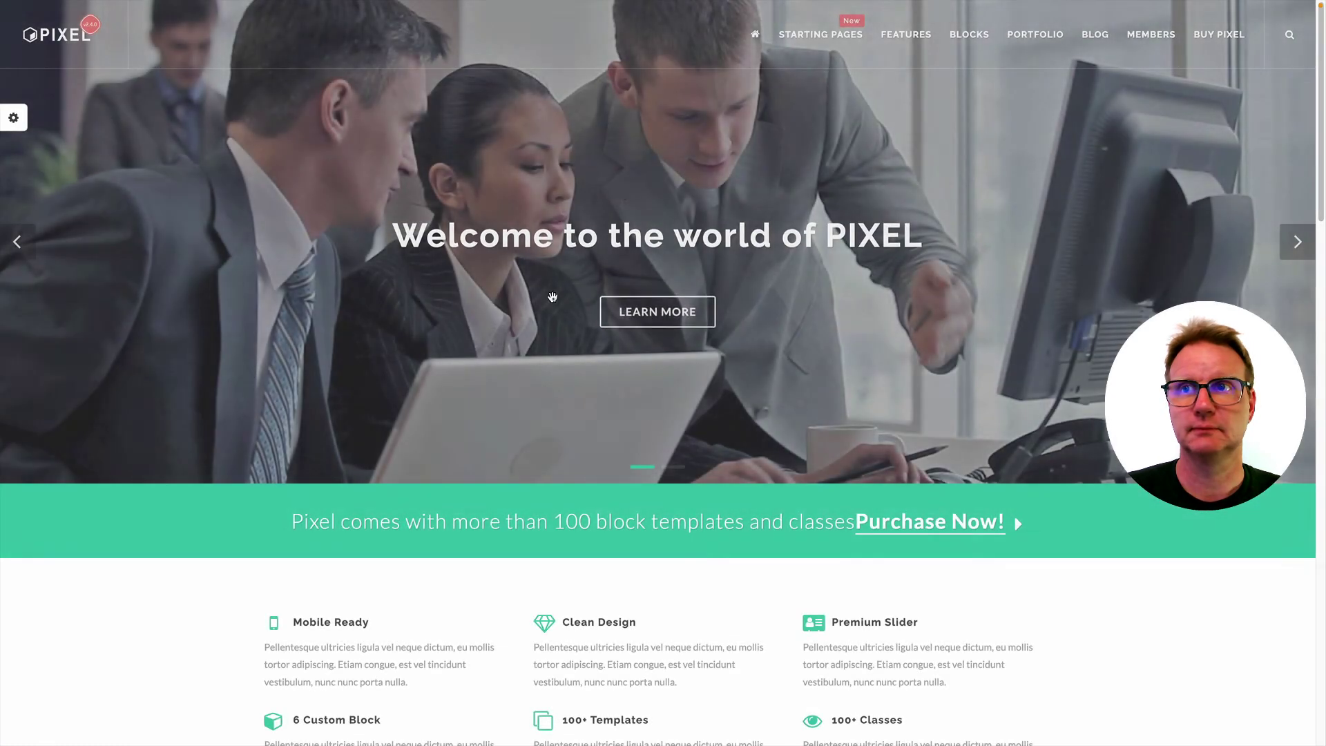
scroll(553, 297, down, 15)
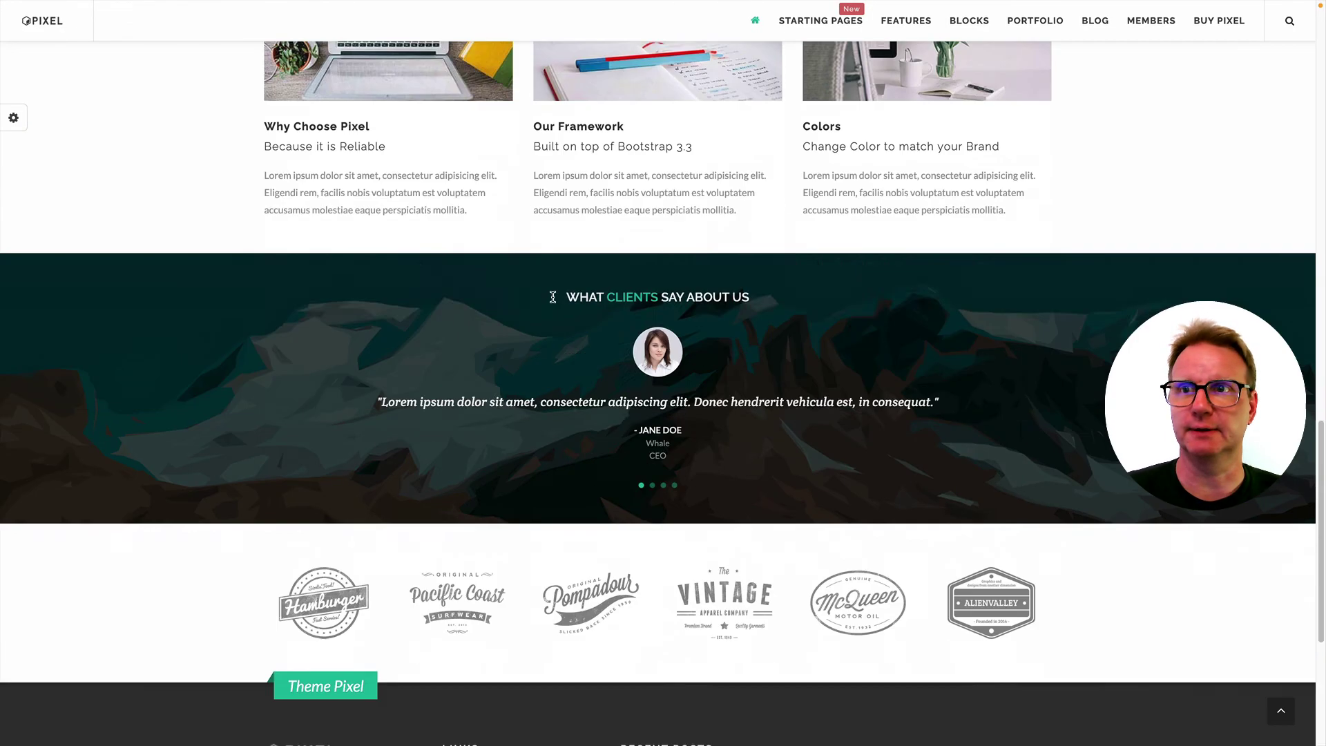
scroll(553, 297, down, 5)
scroll(552, 295, up, 20)
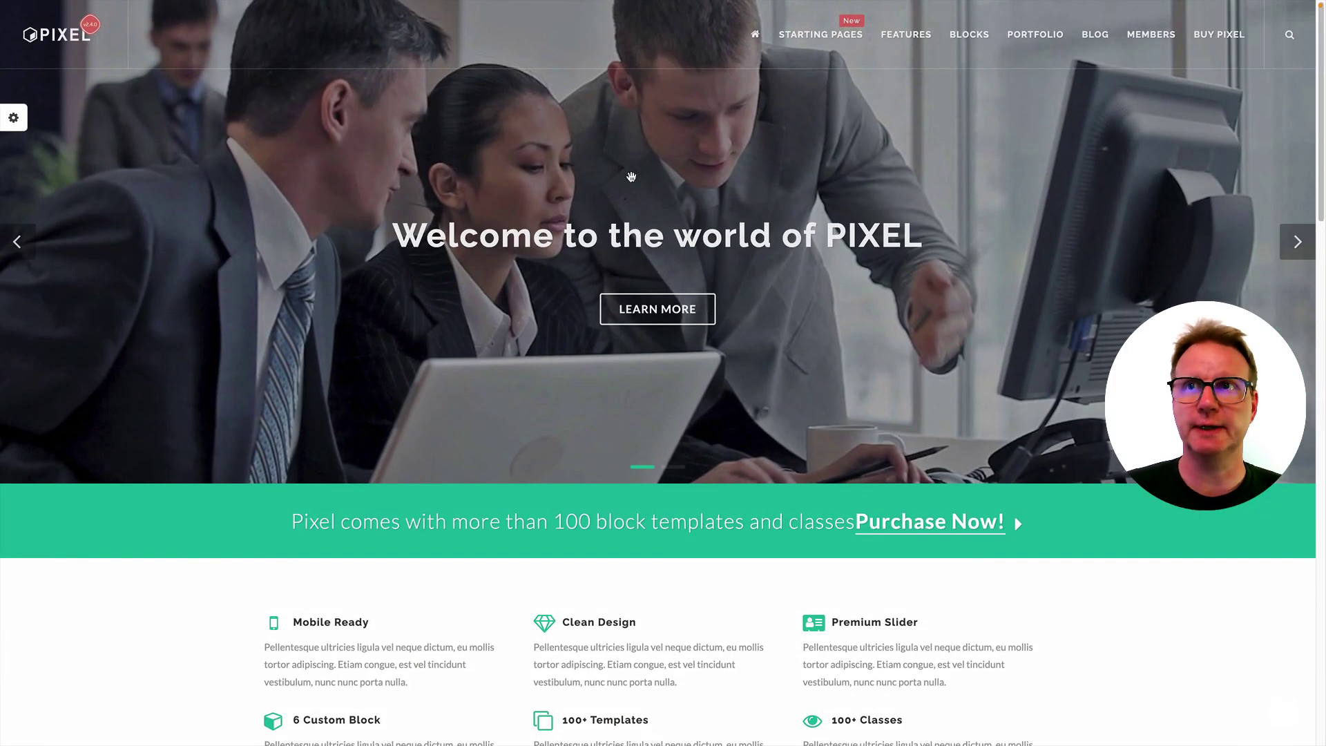